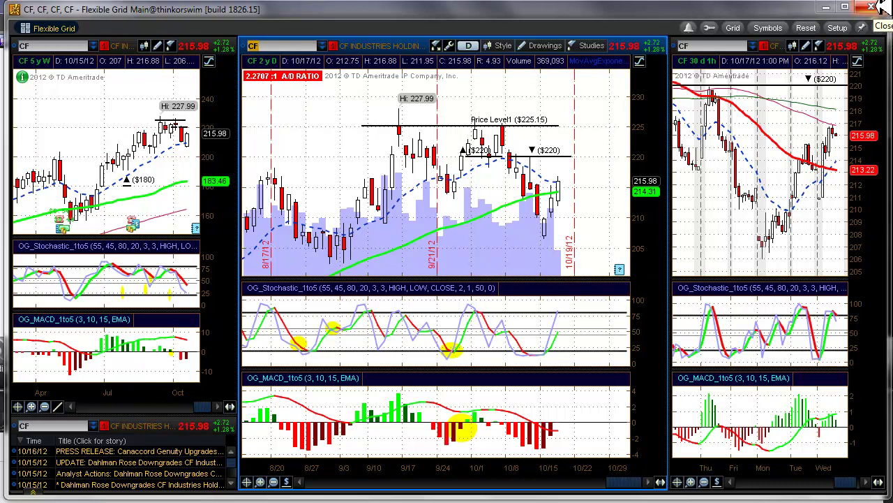
Close the Flexible Grid window and bring the OG_TOS_STUDIES text file up in Notepad over the main thinkorswim window.
left_click(872, 7)
key("alt+Tab")
key("alt+Tab")
key("Tab")
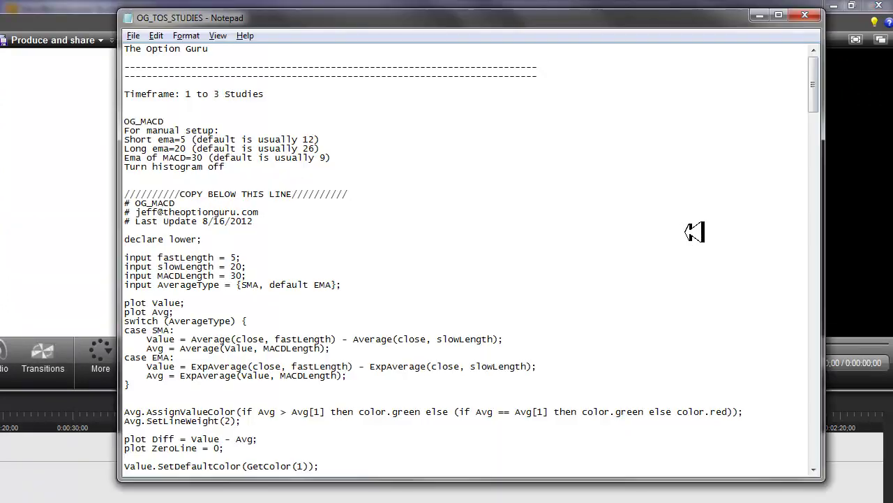
key("alt+Tab")
key("Tab")
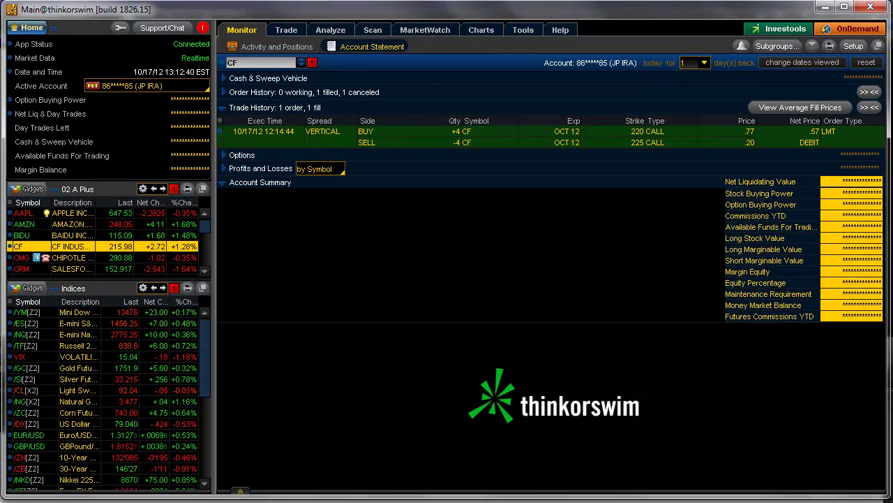
key("alt+Tab")
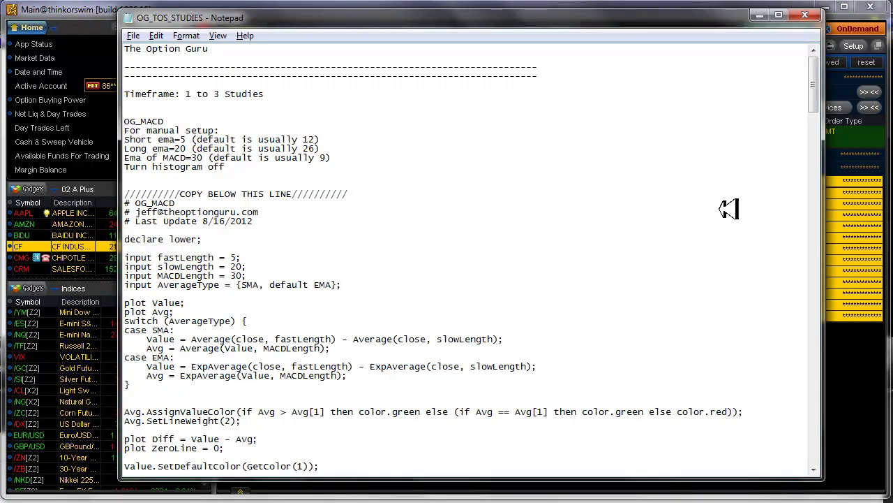
Examine the OG_MACD_1to5 manual setup values and its script code in the Timeframe 1 to 5 studies section.
mouse_move(813, 80)
left_mouse_down()
mouse_move(814, 88)
mouse_move(821, 77)
left_mouse_up()
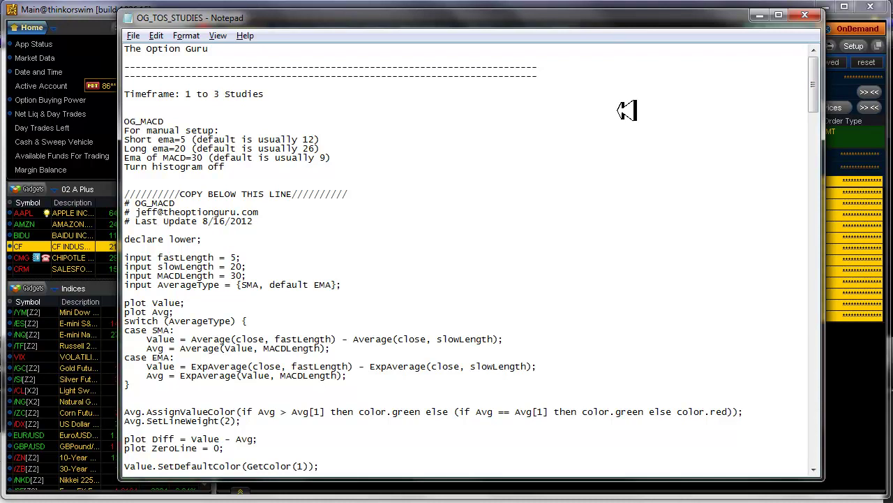
left_click(814, 70)
left_click_drag(814, 90, 817, 239)
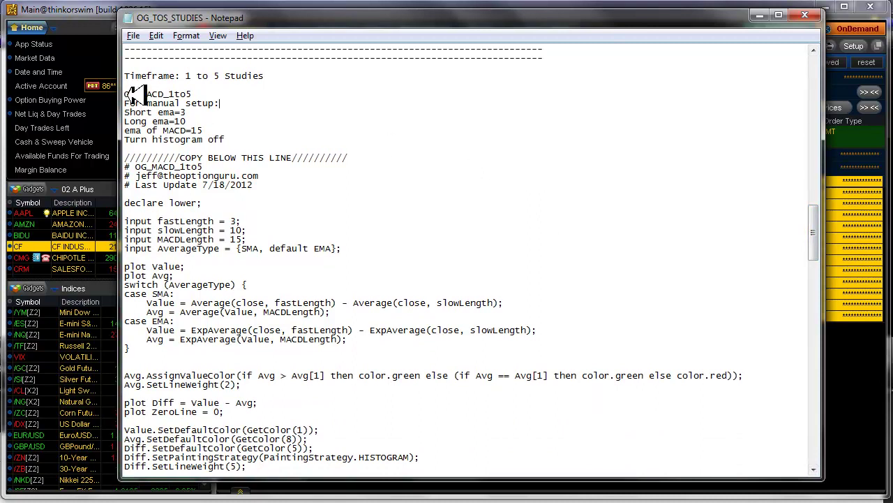
left_click_drag(125, 95, 247, 136)
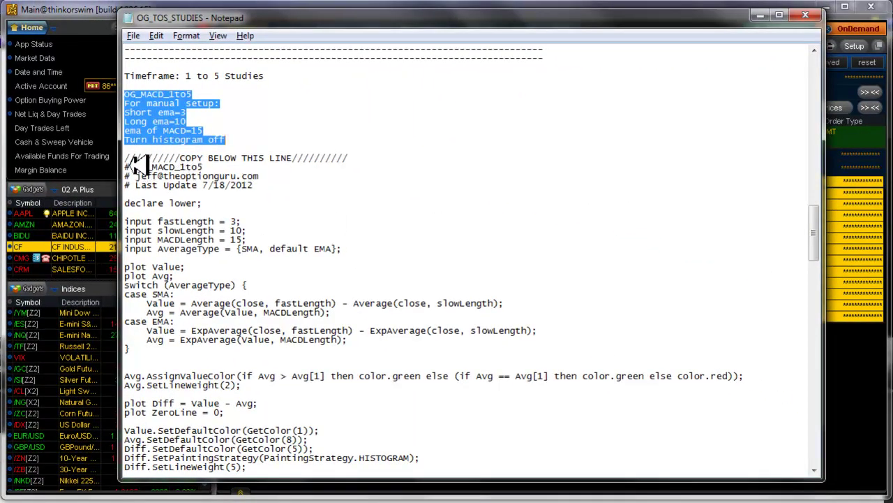
left_click_drag(127, 166, 412, 368)
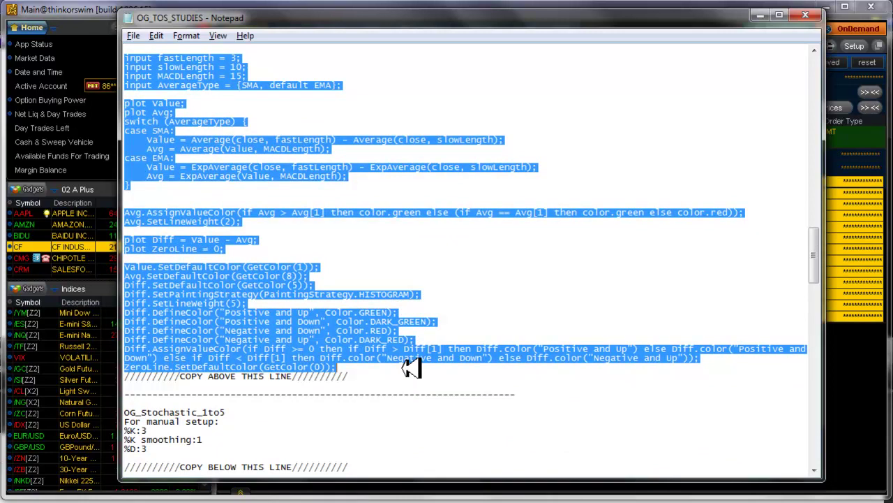
left_click(566, 281)
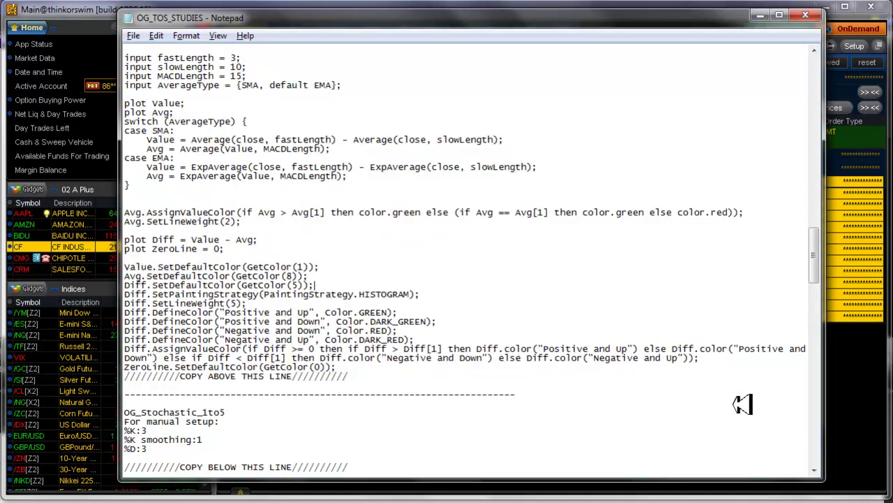
Examine the OG_Stochastic_1to5 manual setup and code, followed by the Simple Moving Average and Advance/Decline Box scripts.
left_click_drag(821, 236, 819, 266)
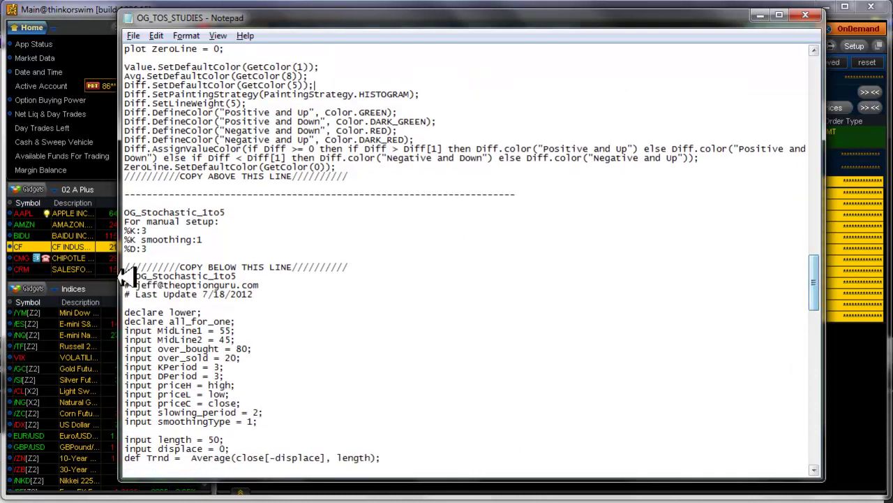
left_click_drag(153, 248, 127, 218)
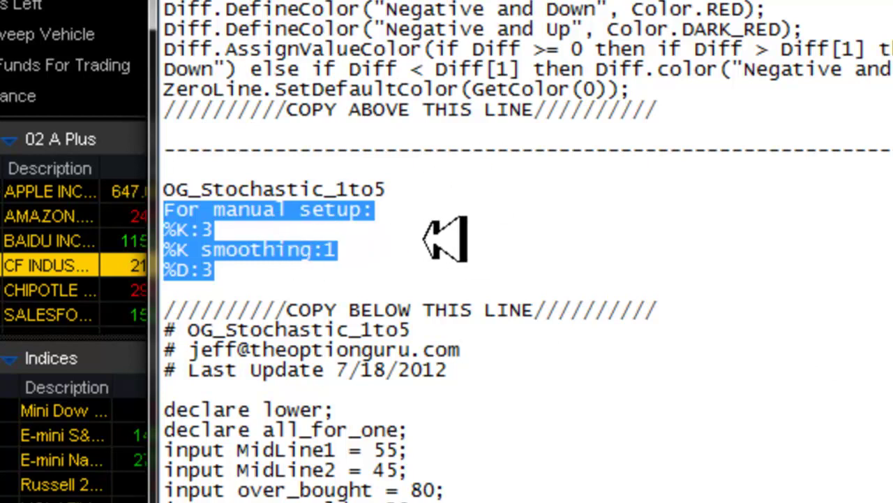
left_click(434, 249)
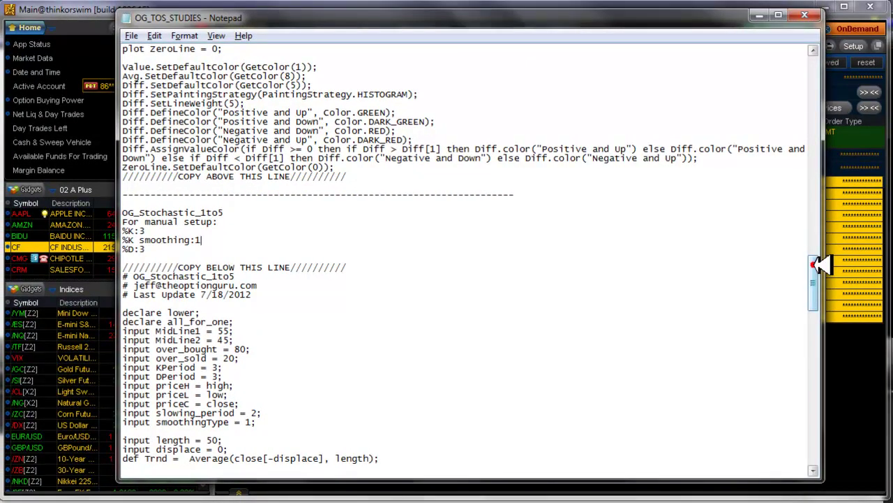
scroll(818, 267, "down", 1)
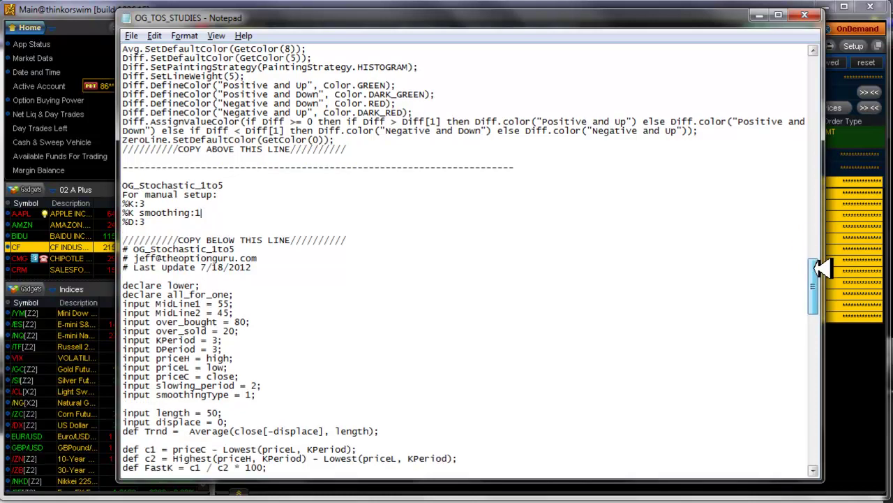
left_click_drag(817, 263, 817, 302)
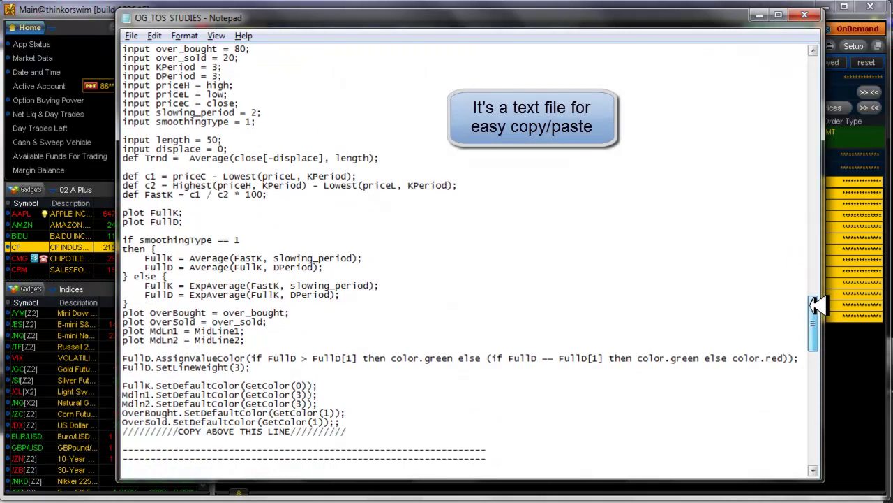
scroll(817, 305, "down", 1)
scroll(818, 308, "down", 1)
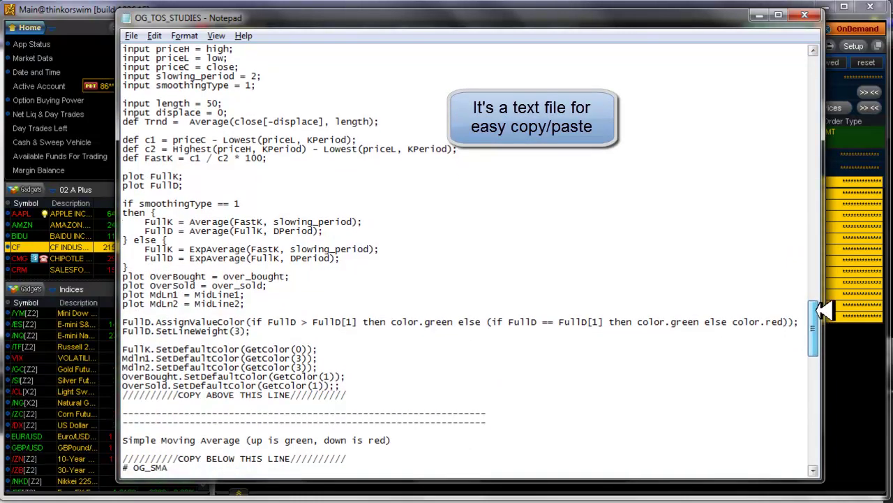
left_click_drag(823, 309, 823, 332)
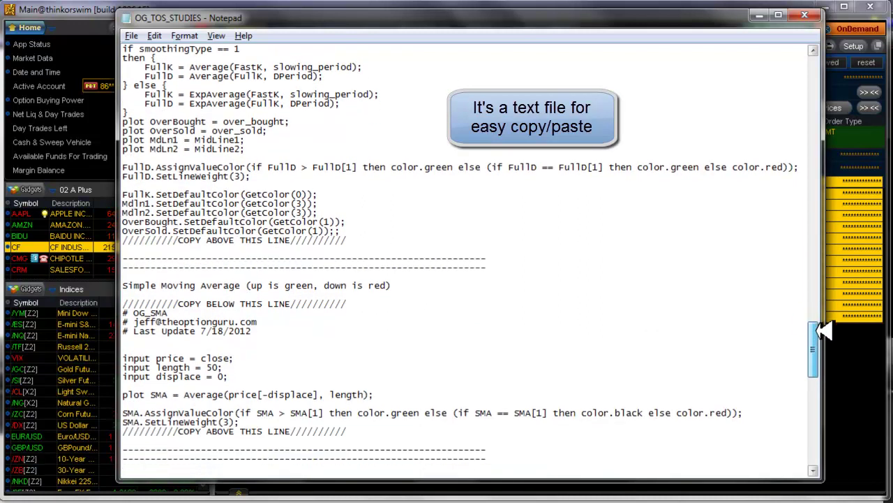
left_click_drag(824, 331, 823, 349)
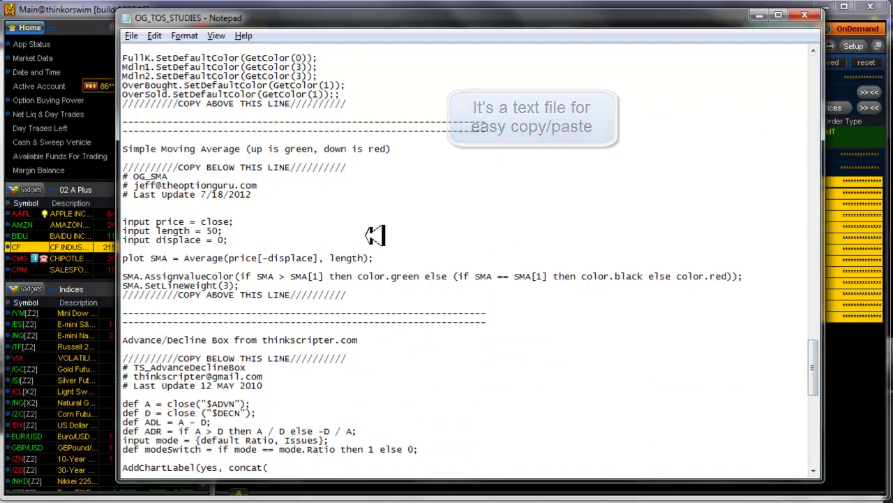
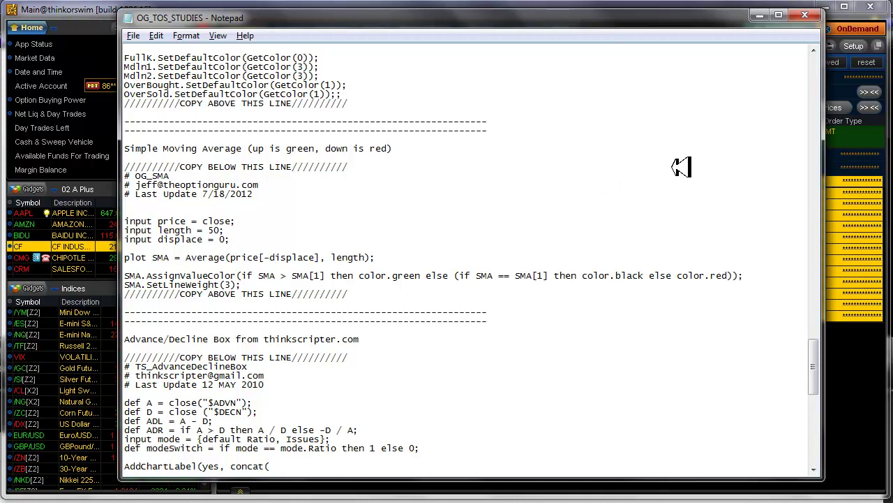
Switch to the main thinkorswim window, collapse its sidebar and show the Charts page.
left_click(93, 12)
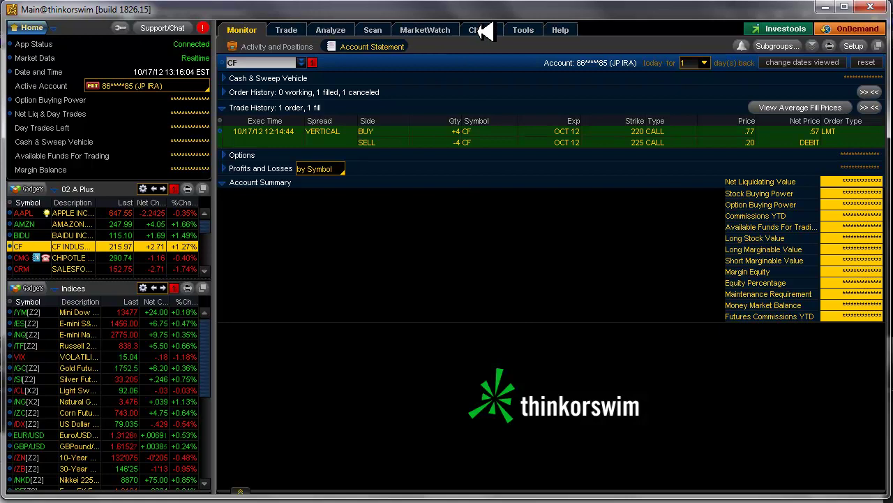
left_click(54, 27)
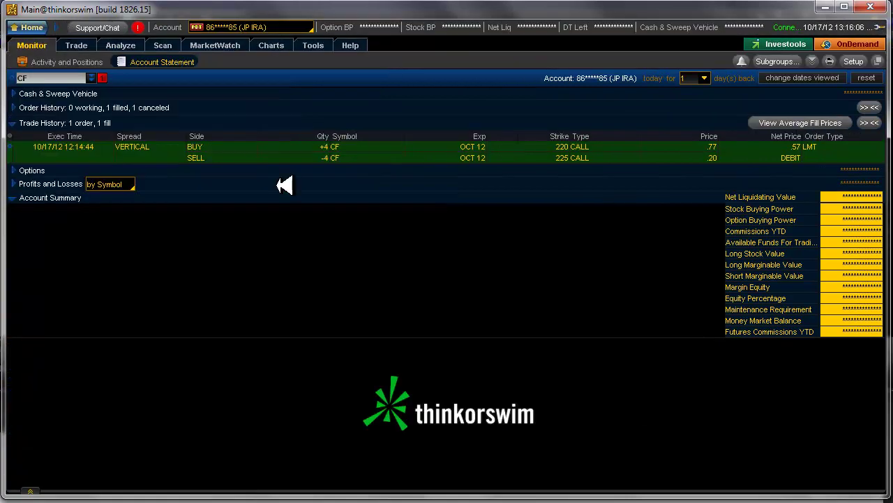
left_click(274, 44)
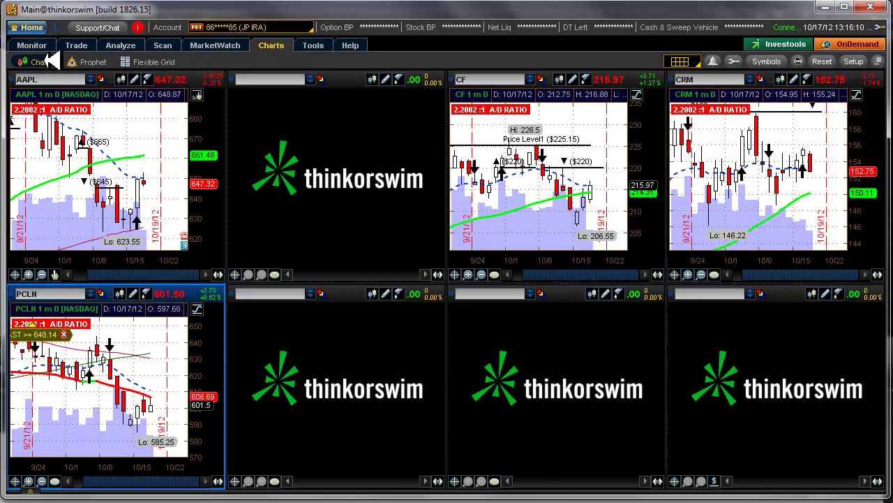
Reduce the chart grid to a single AAPL chart and set its aggregation period to 1 hour.
left_click(688, 60)
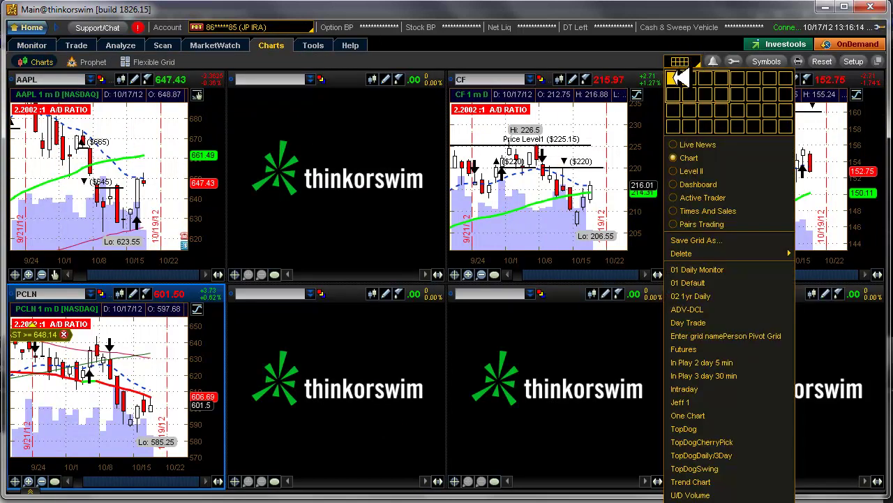
left_click(673, 79)
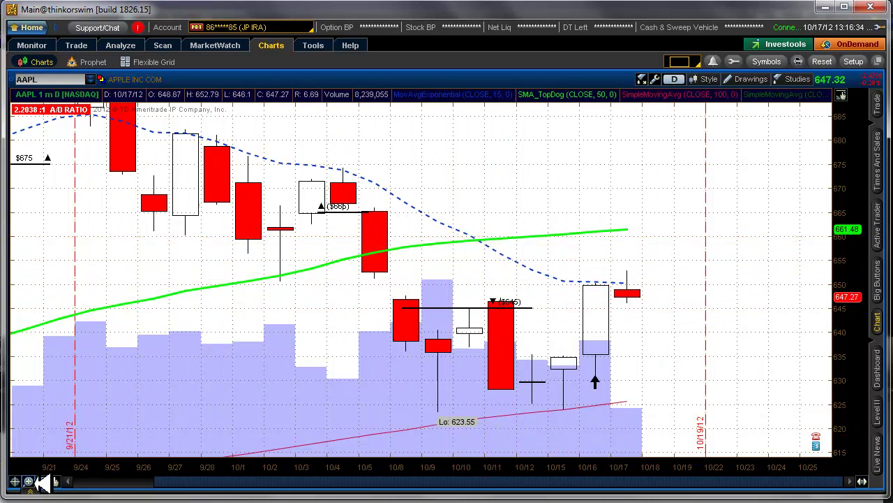
left_click(42, 482)
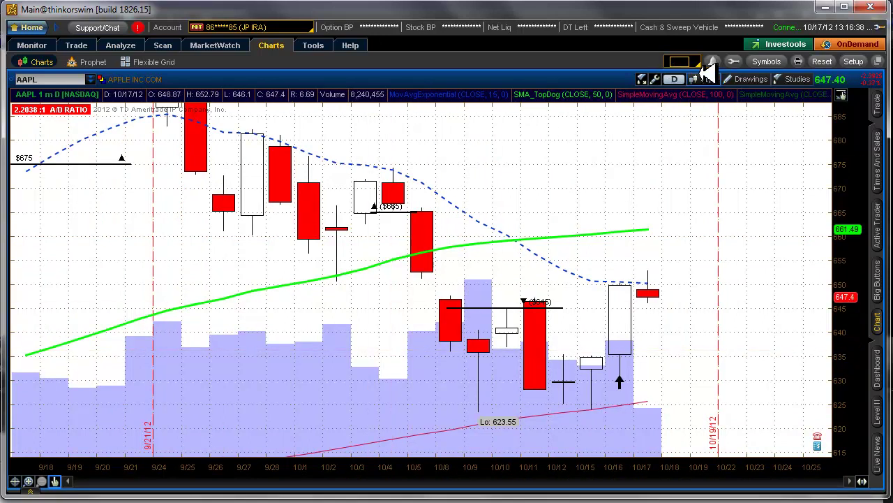
left_click(674, 79)
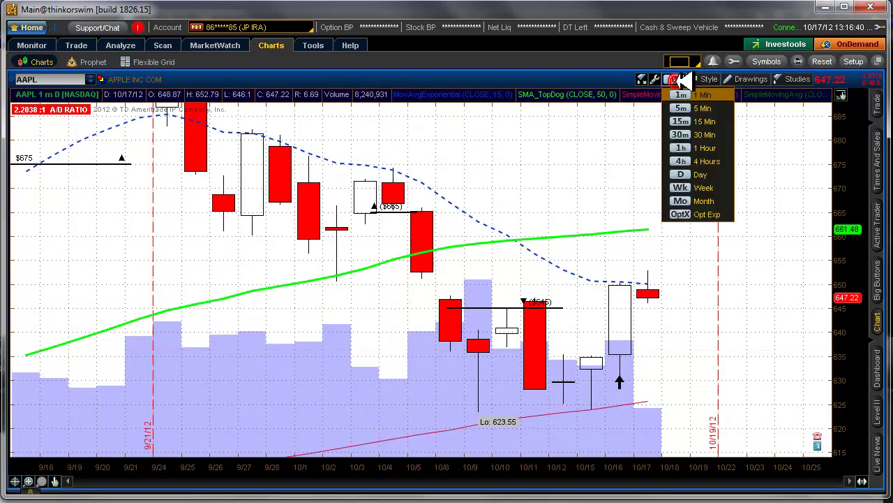
left_click(701, 148)
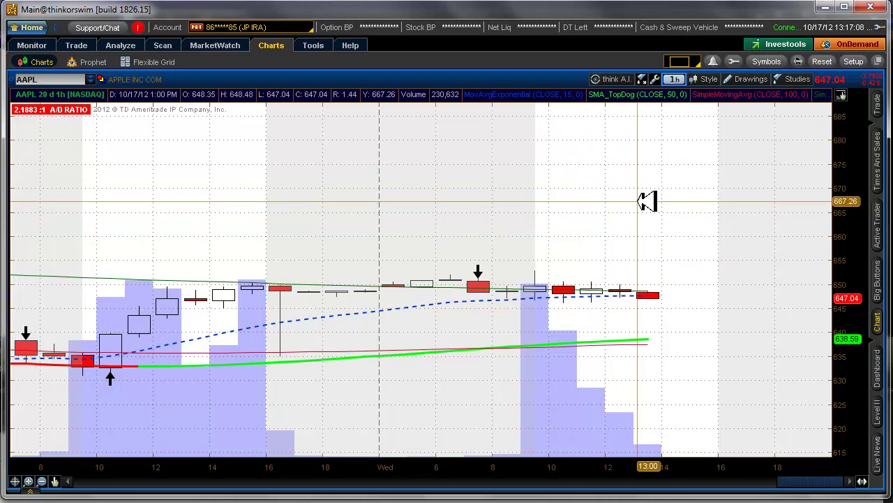
Open the chart settings and set the price axis scale to Auto Scale.
left_click(658, 79)
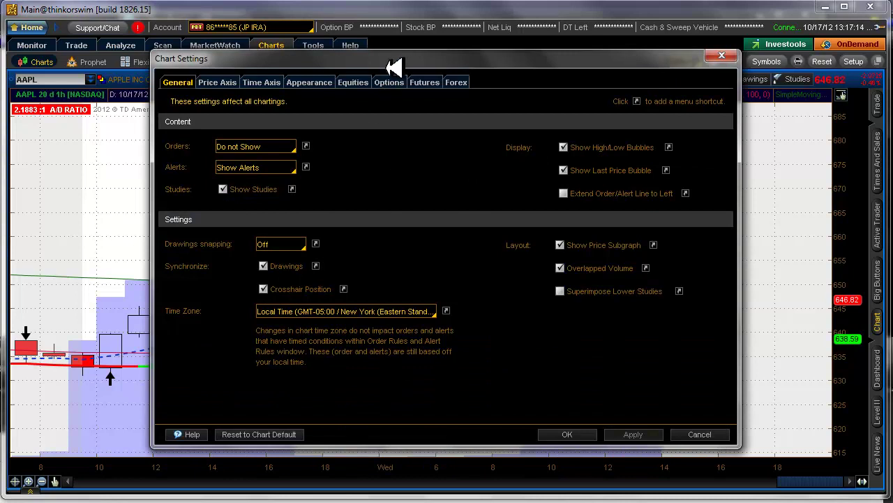
left_click_drag(398, 59, 374, 29)
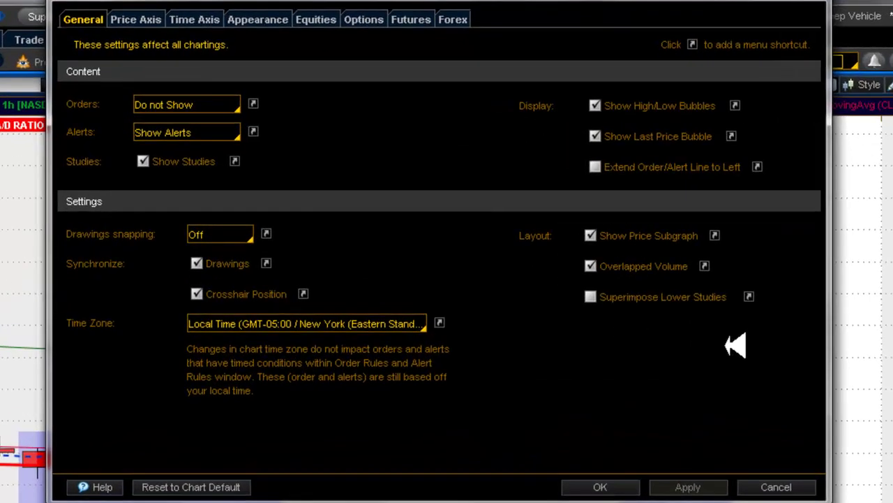
left_click(147, 19)
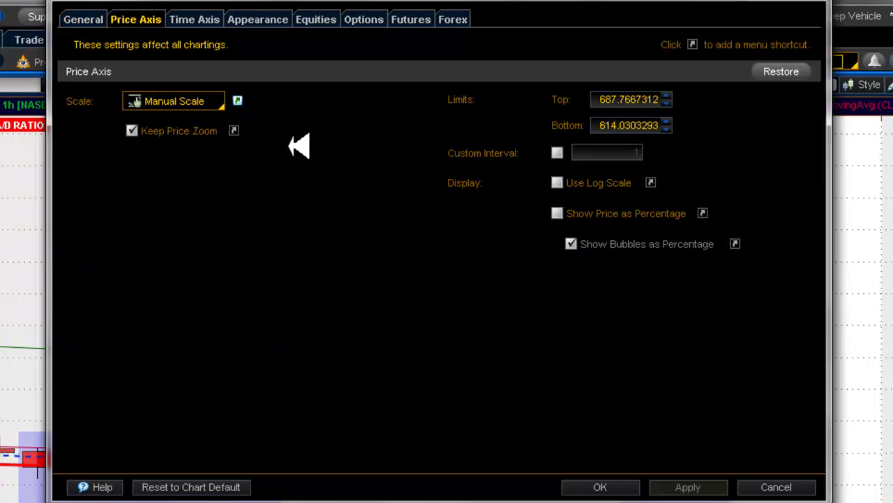
left_click(205, 97)
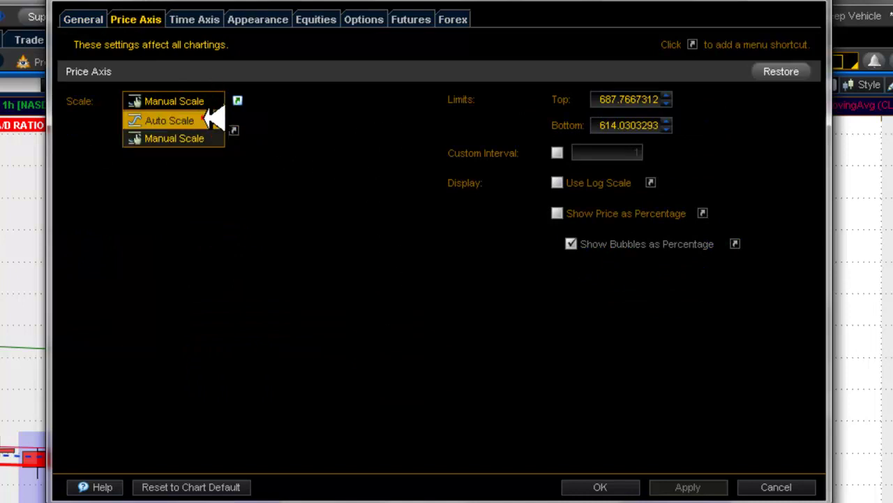
left_click(203, 117)
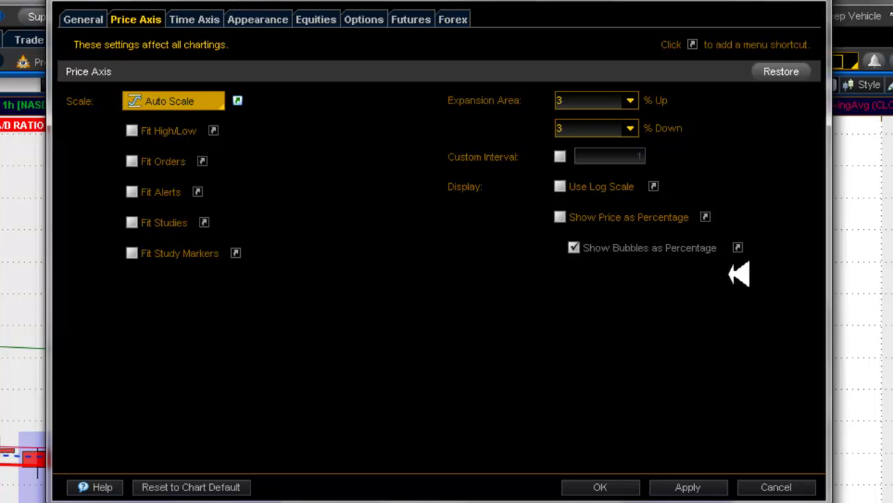
Set the time axis expansion area to 2 bars to the right.
left_click(209, 21)
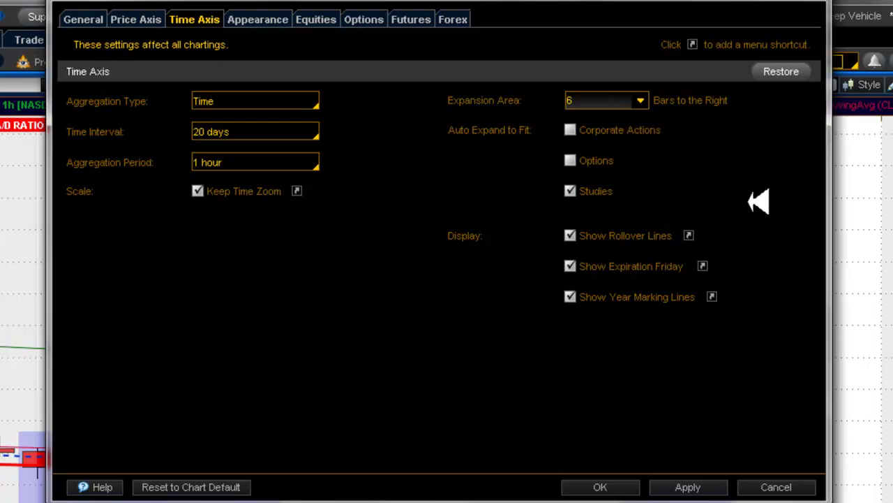
left_click(641, 100)
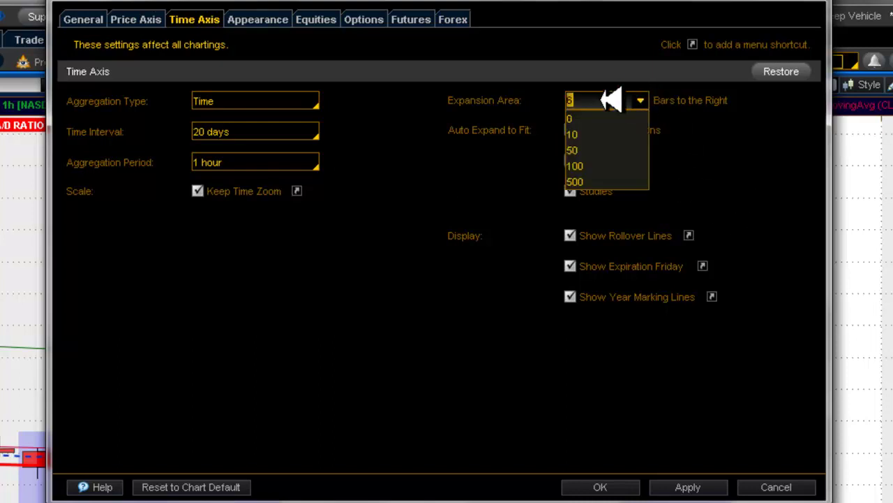
key("Return")
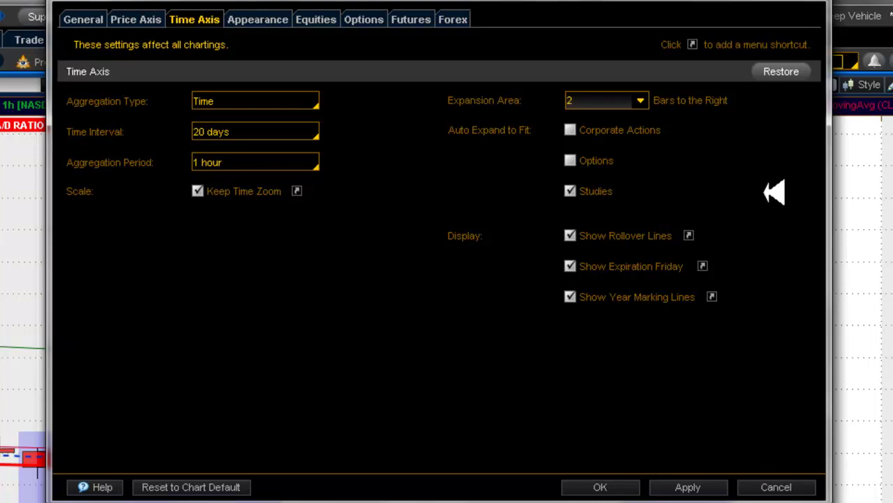
Review the Appearance, Equities, Options, Futures and Forex chart settings, and accept the chart settings.
left_click(279, 17)
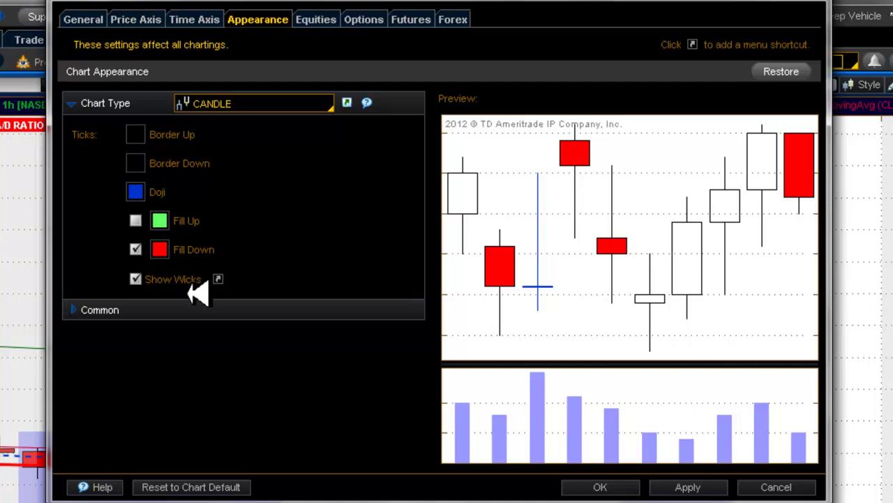
left_click(85, 309)
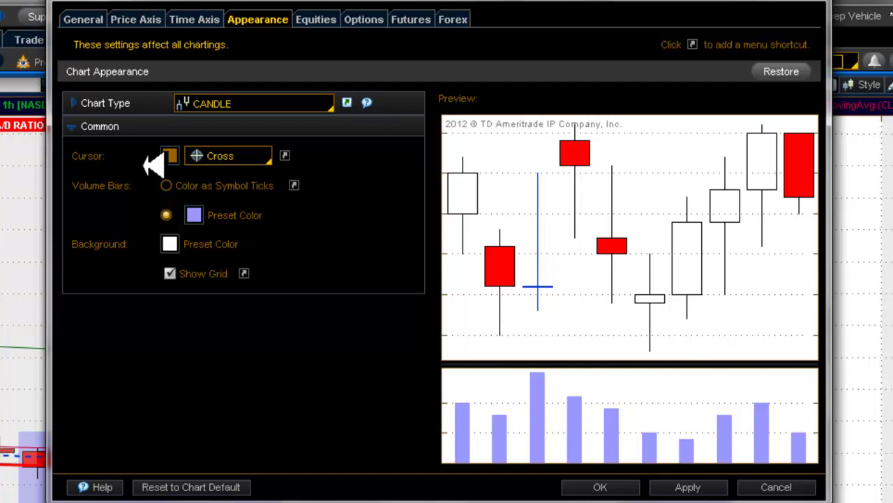
left_click(84, 128)
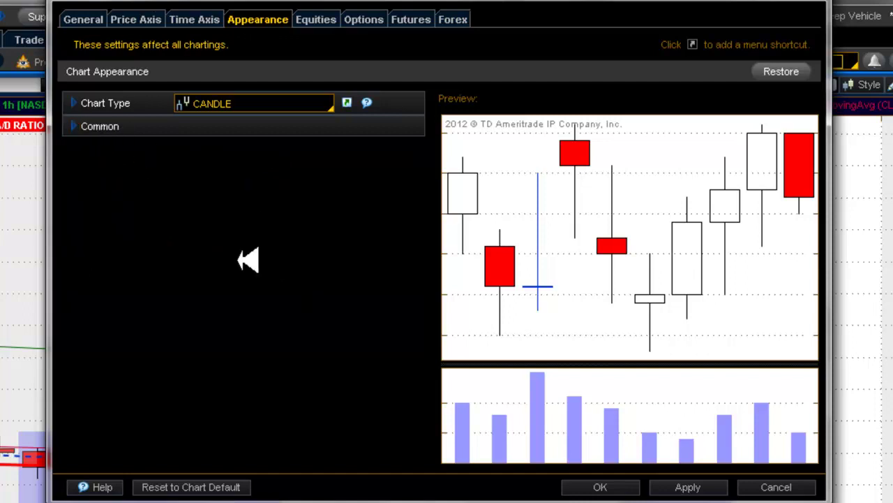
left_click(327, 16)
left_click(370, 17)
left_click(321, 17)
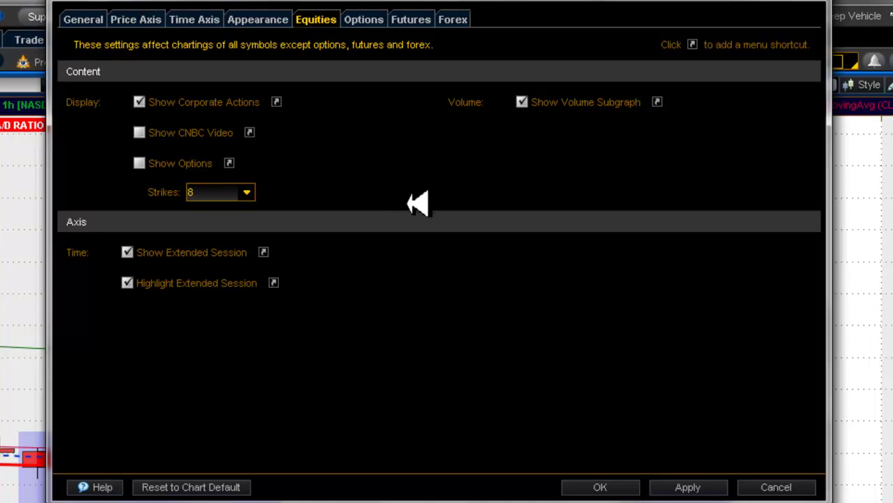
left_click(373, 19)
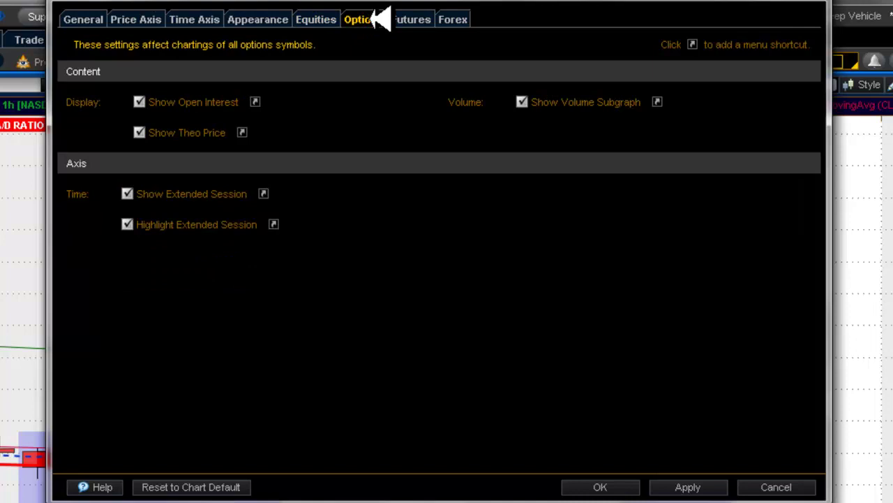
left_click(408, 18)
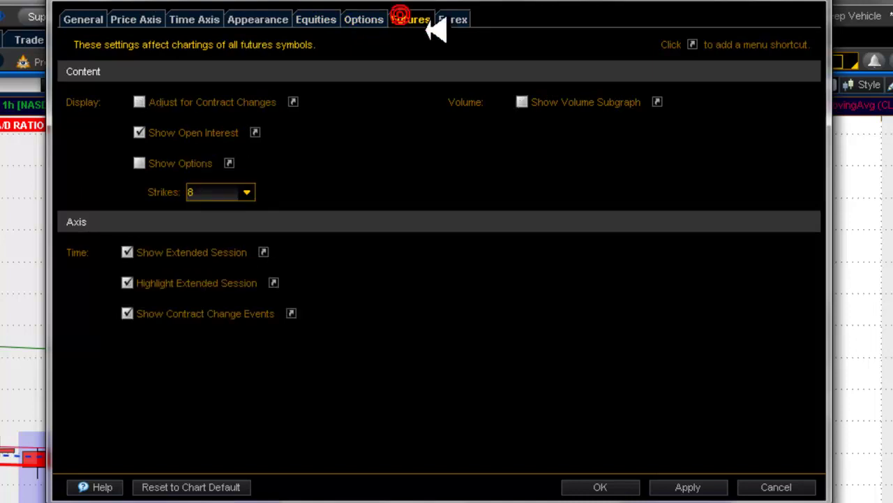
left_click(455, 21)
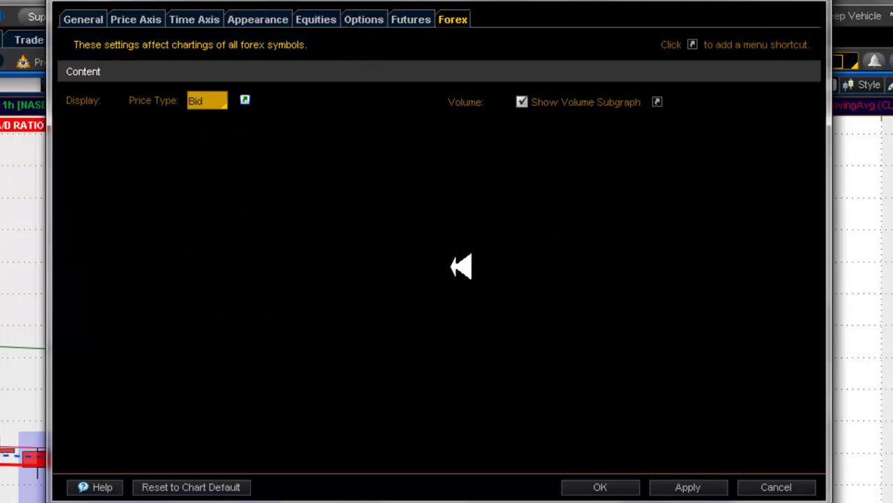
left_click(335, 21)
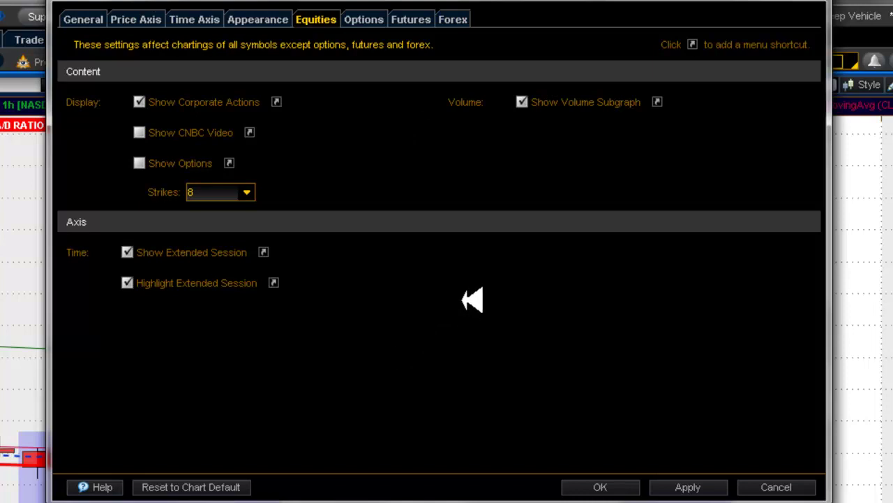
left_click(634, 482)
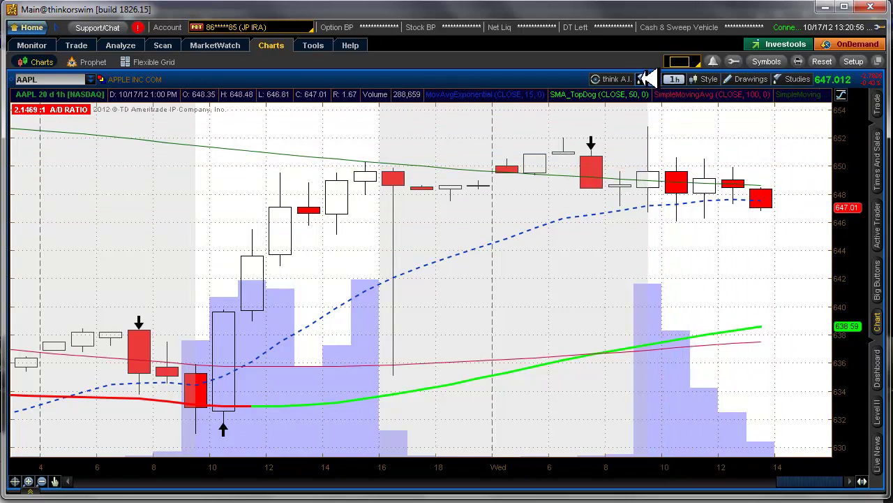
Open the studies and strategies editor for the AAPL chart and view the properties of the OG_Stochastic_1to5 lower study.
left_click(642, 79)
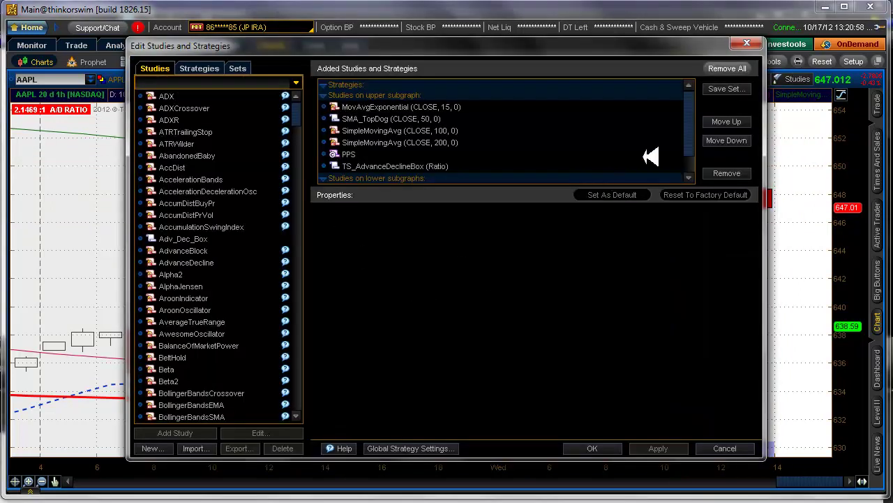
left_click(746, 43)
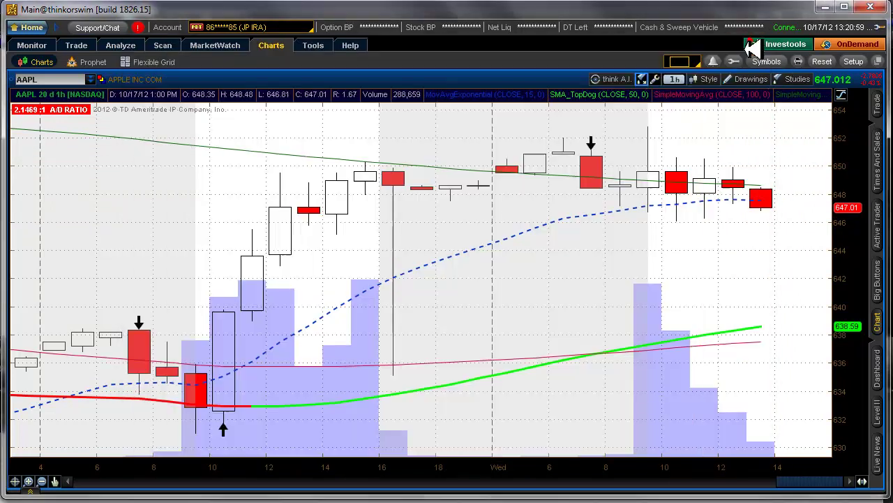
left_click(648, 78)
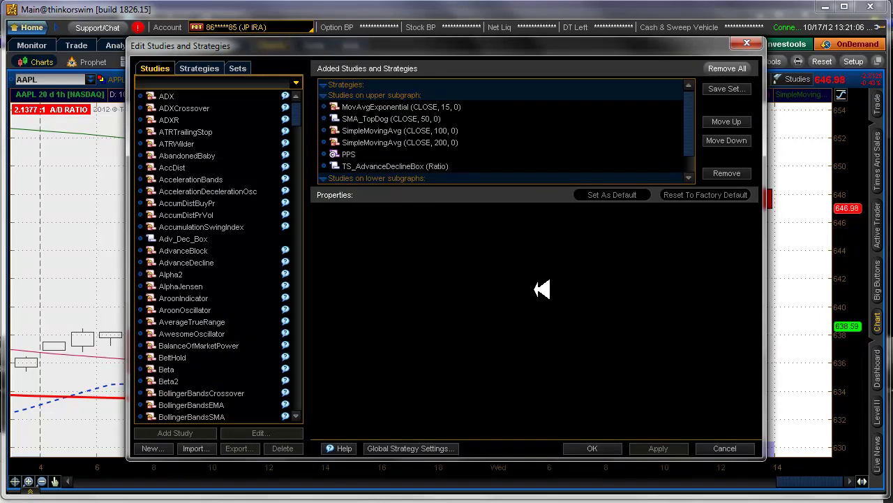
scroll(666, 124, "down", 2)
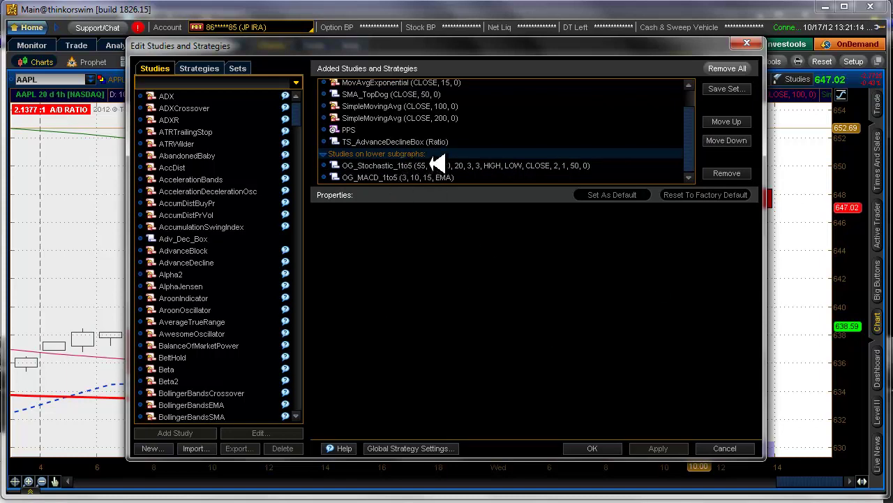
left_click(377, 166)
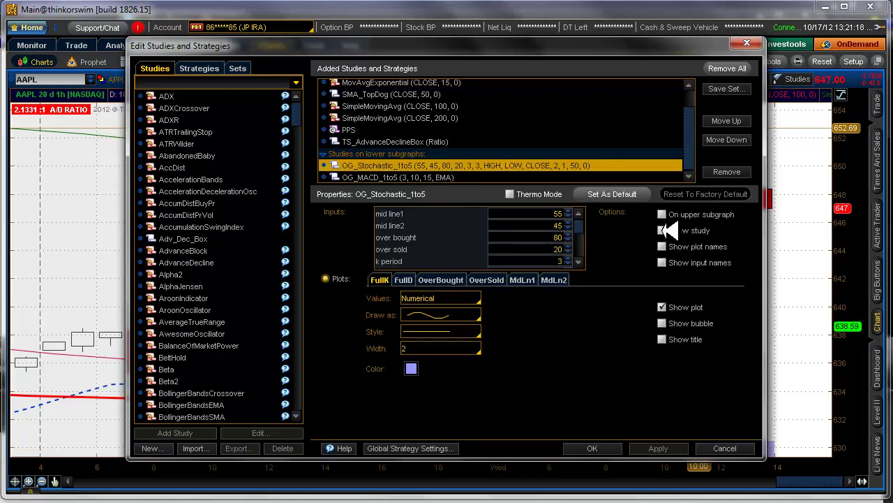
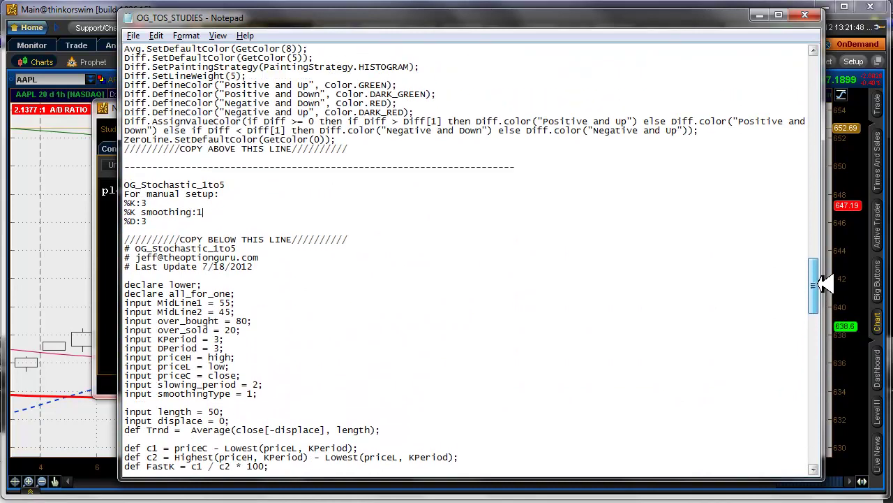
Find the OG_MACD_1to5 section in OG_TOS_STUDIES and copy its code between the copy markers.
left_click(251, 211)
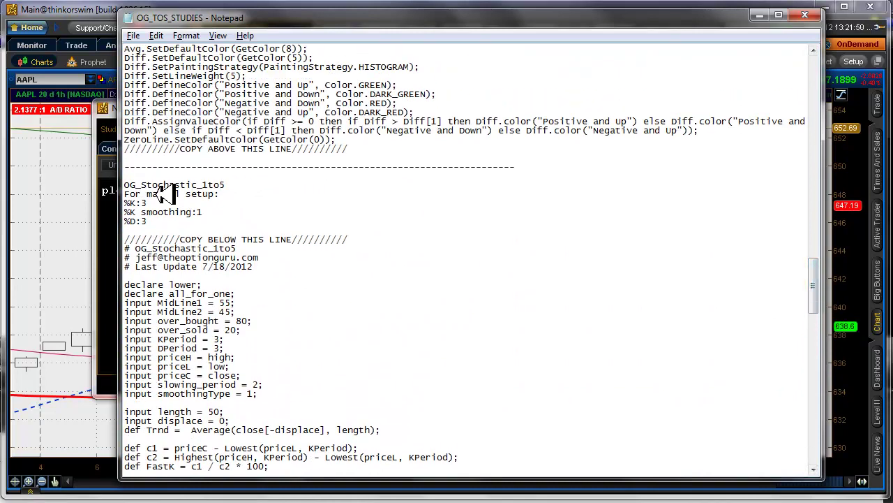
left_click_drag(814, 279, 828, 218)
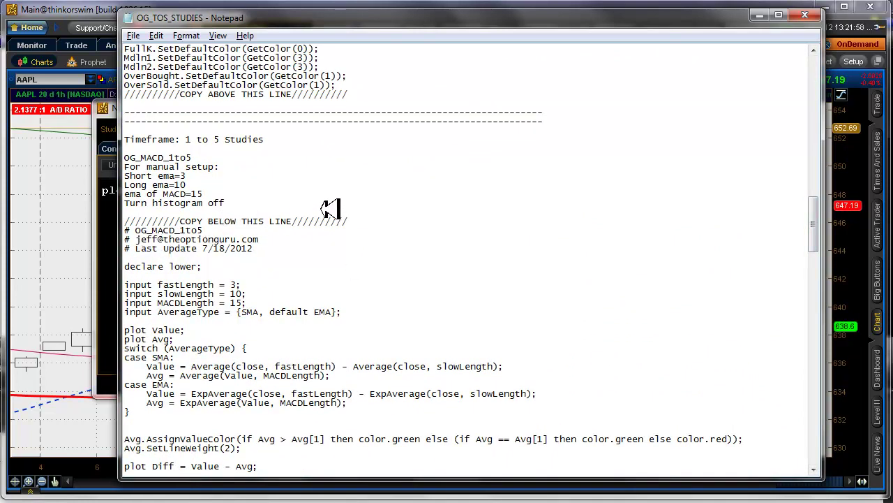
left_click_drag(125, 231, 363, 382)
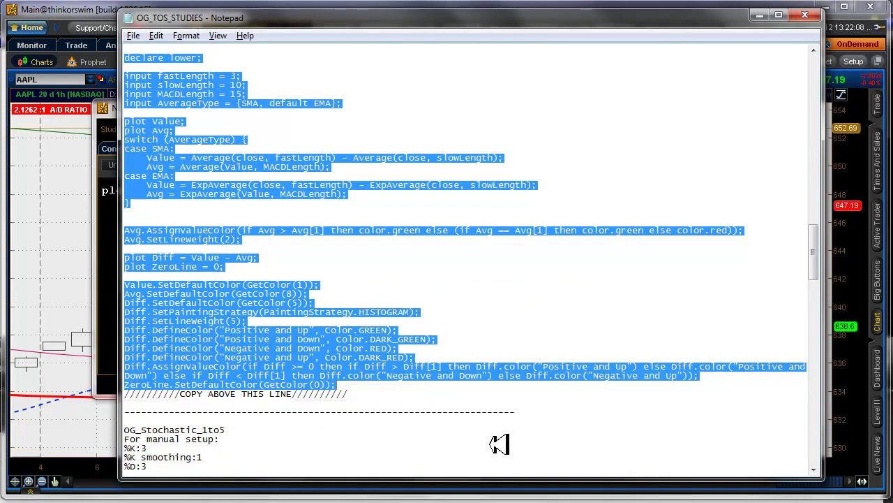
right_click(494, 282)
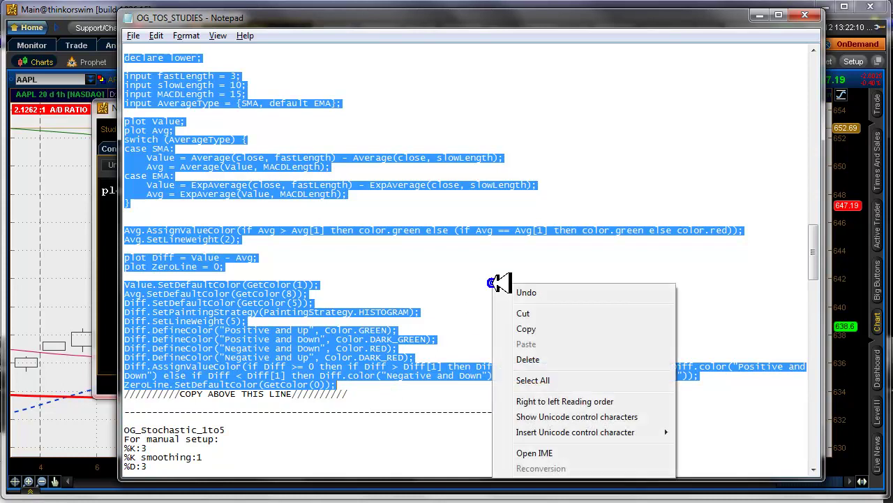
left_click(527, 328)
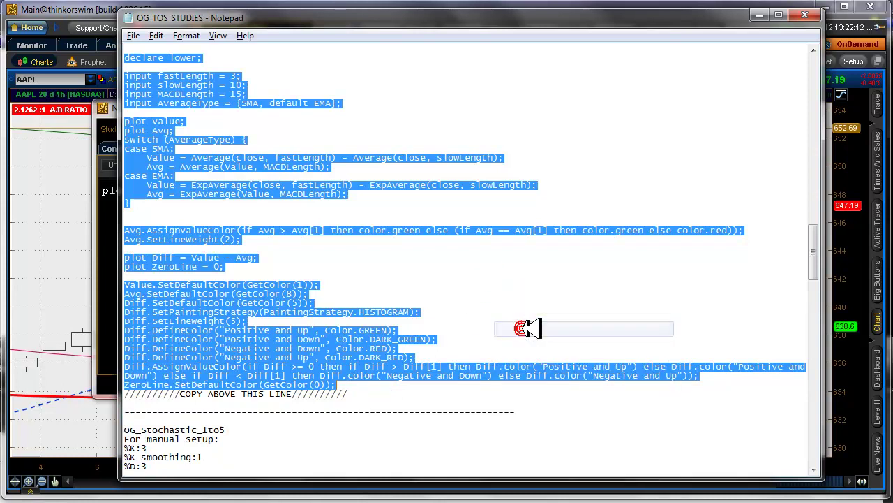
Return to the new script in thinkorswim and try to replace its default plot line with the copied OG_MACD_1to5 code.
left_click(50, 7)
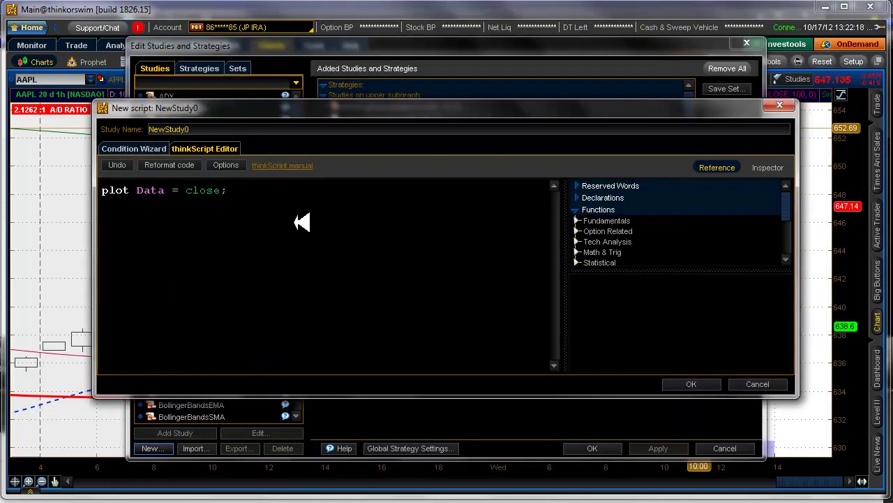
left_click_drag(237, 192, 95, 213)
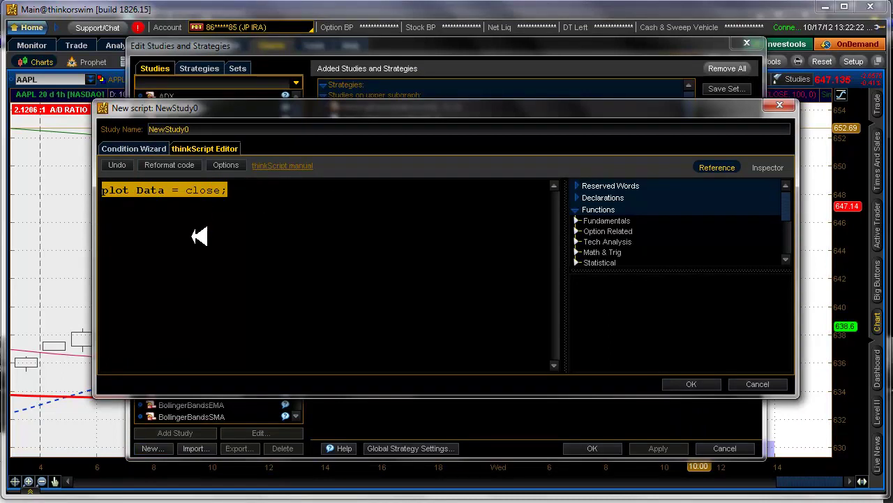
right_click(232, 245)
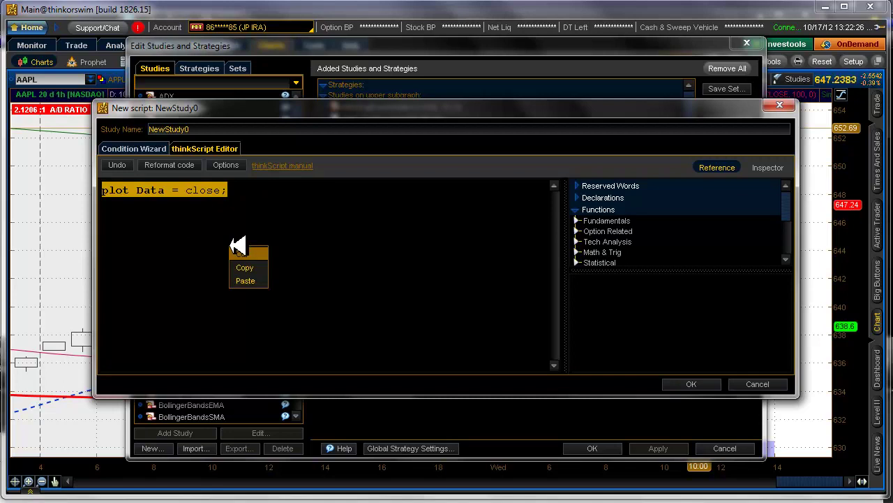
left_click(245, 280)
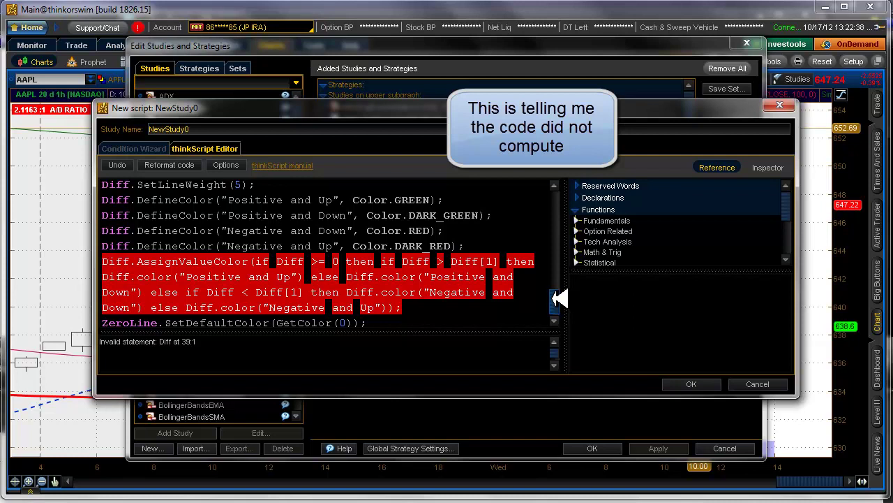
mouse_move(558, 298)
left_mouse_down()
mouse_move(564, 291)
mouse_move(564, 309)
left_mouse_up()
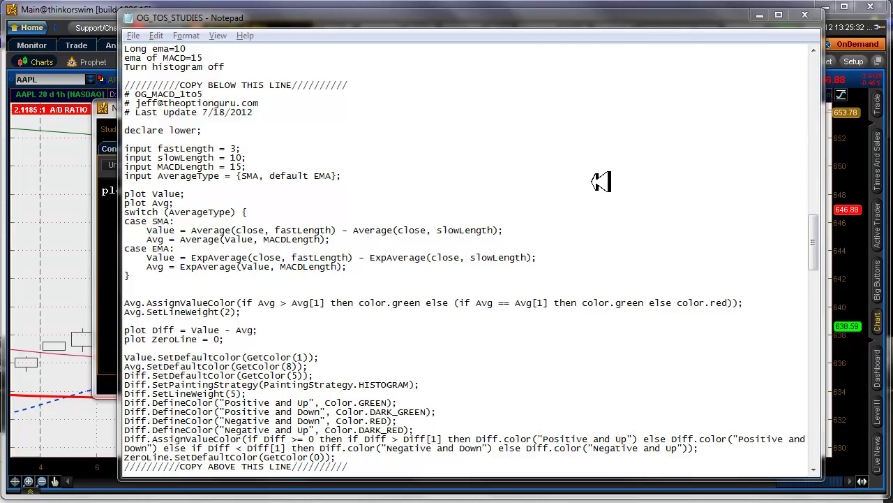
Copy the complete OG_MACD_1to5 code again from OG_TOS_STUDIES, from its first comment line through the ZeroLine default color statement.
mouse_move(816, 233)
left_mouse_down()
mouse_move(821, 258)
mouse_move(829, 233)
mouse_move(817, 238)
left_mouse_up()
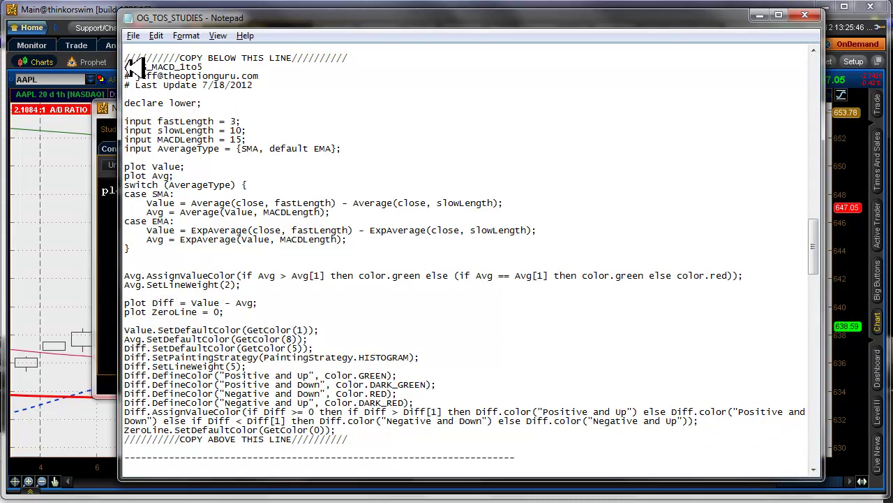
left_click_drag(129, 66, 408, 430)
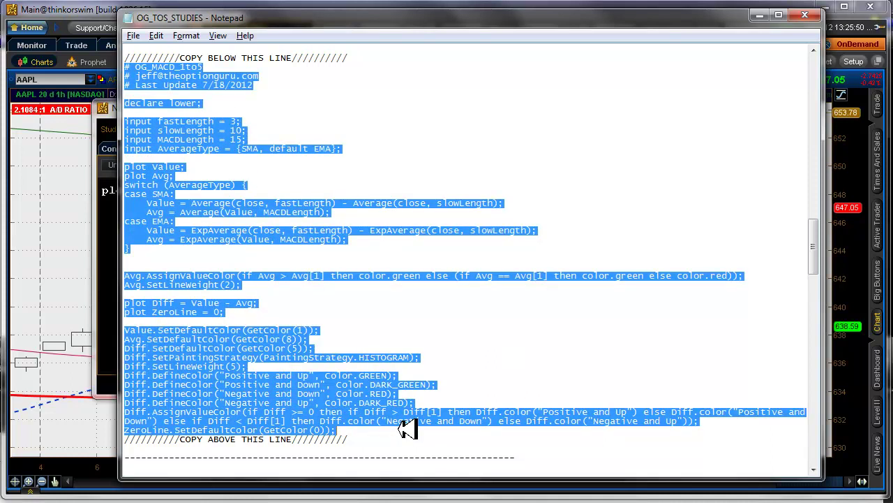
right_click(547, 349)
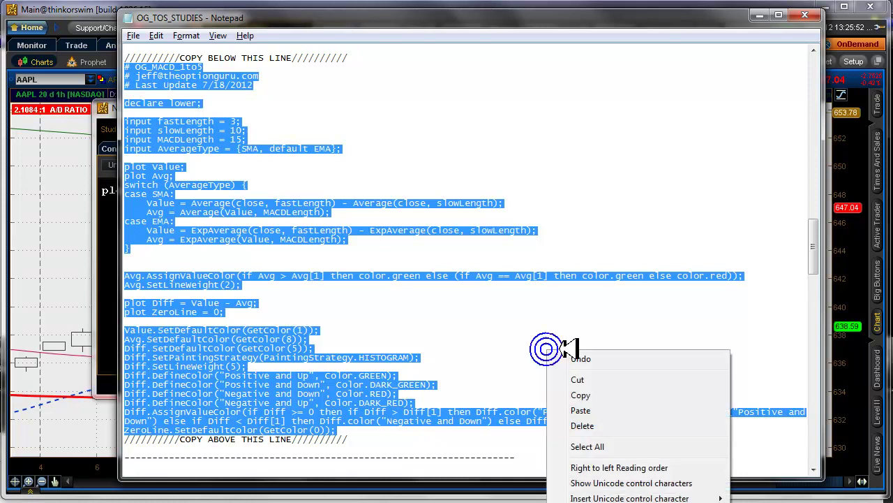
left_click(590, 396)
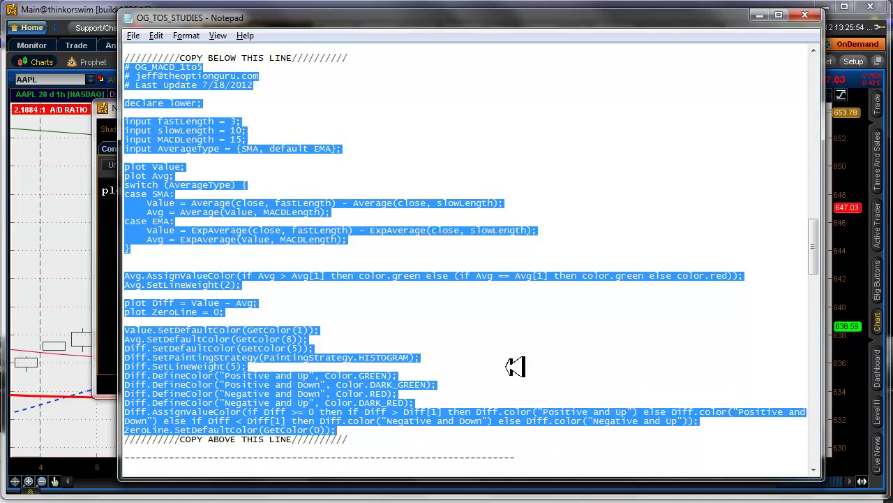
Switch back to thinkorswim, replace the new script's default plot line with the OG_MACD_1to5 code and check the pasted script.
left_click(110, 248)
left_click_drag(251, 190, 102, 185)
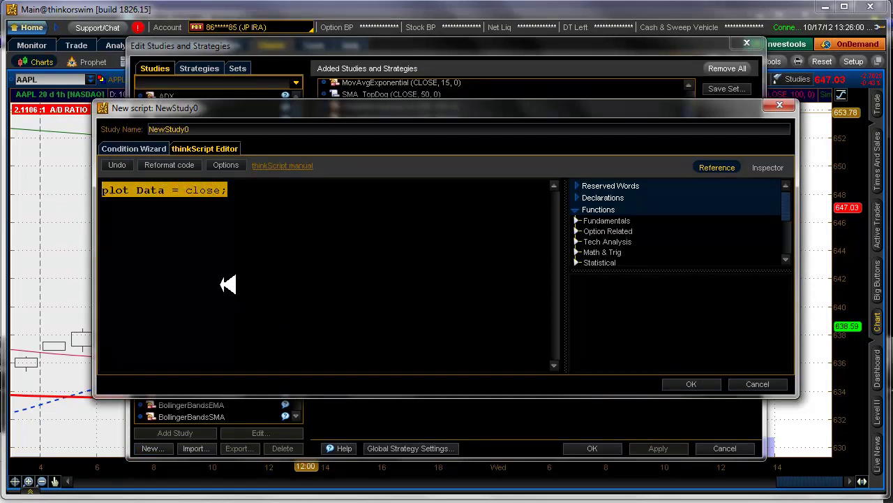
right_click(251, 293)
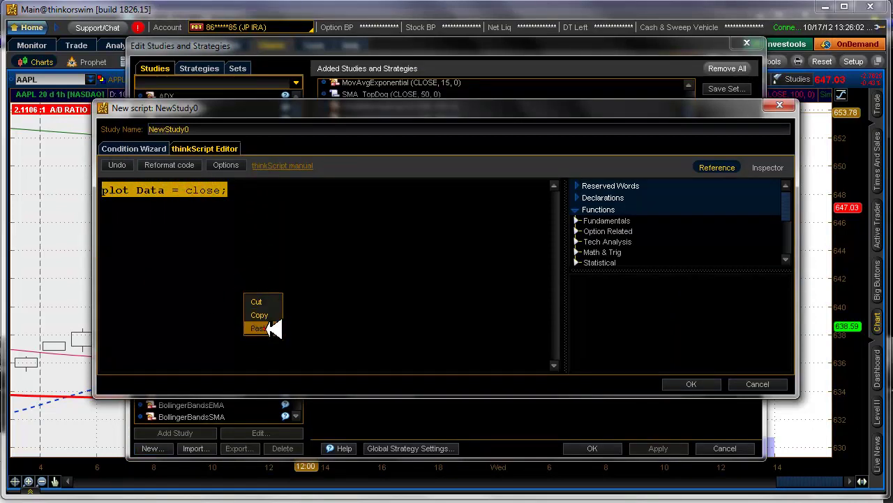
left_click(276, 329)
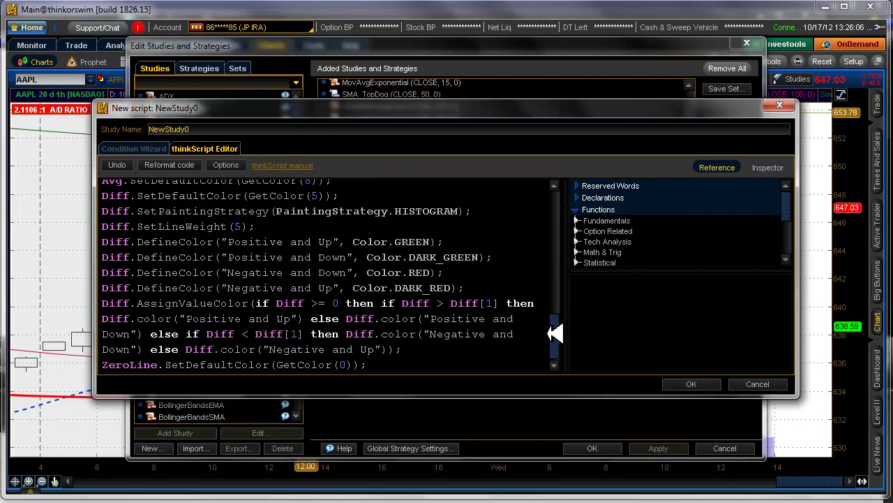
left_click_drag(563, 329, 564, 201)
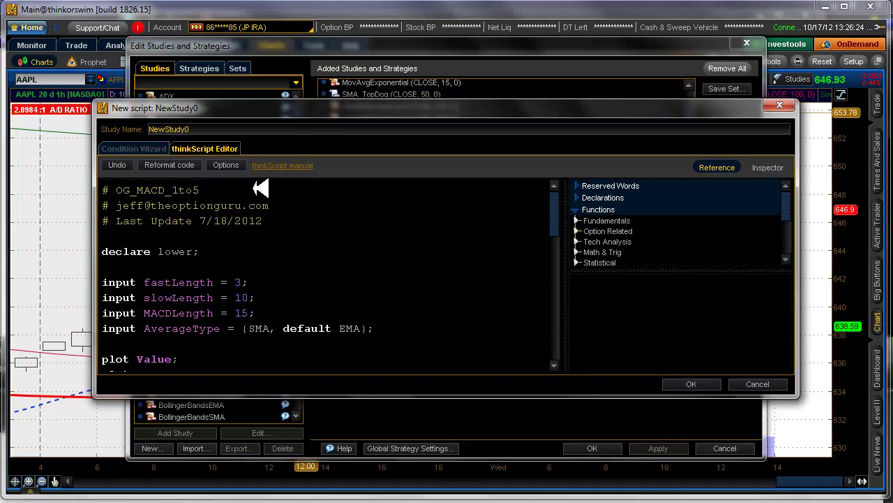
Name the new study JoeBlow_MACD_1to5 and save it to the list of added studies.
left_click(222, 129)
double_click(209, 129)
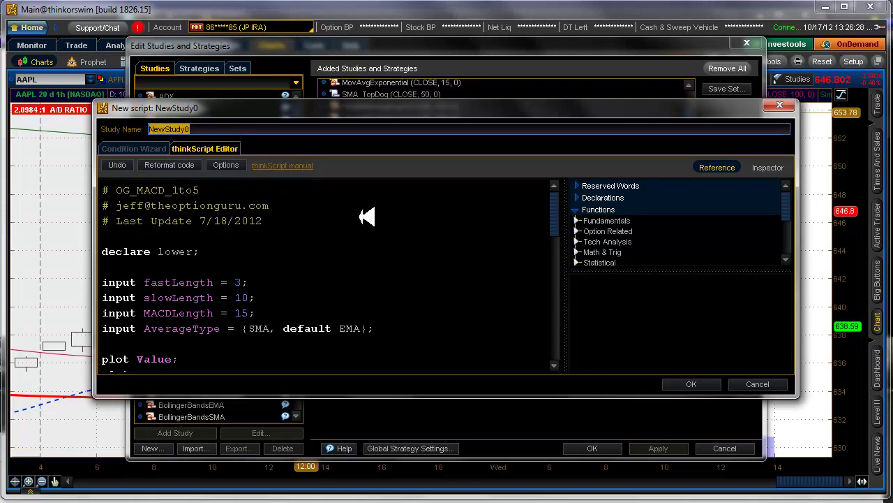
left_click(207, 190)
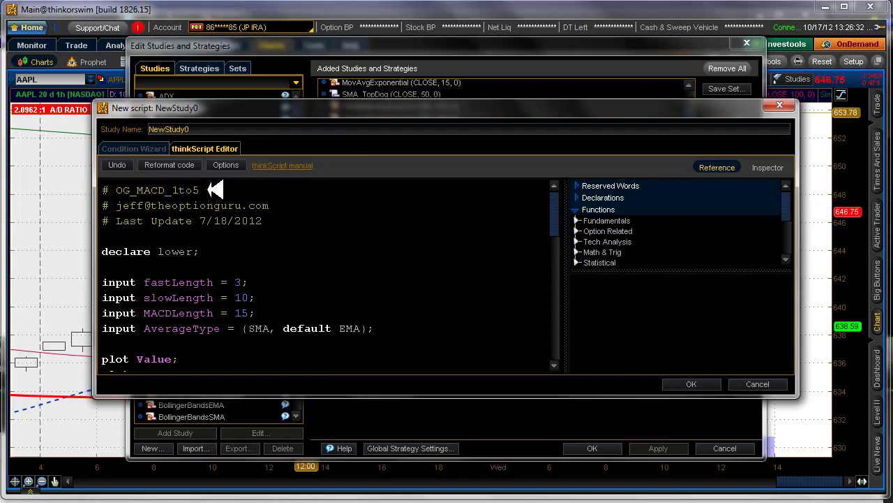
left_click(207, 126)
left_click_drag(207, 129, 139, 129)
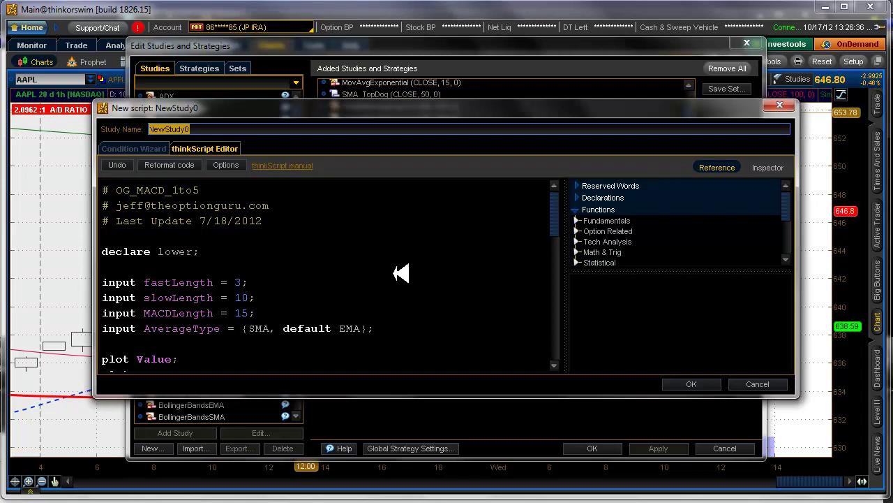
type("Joe")
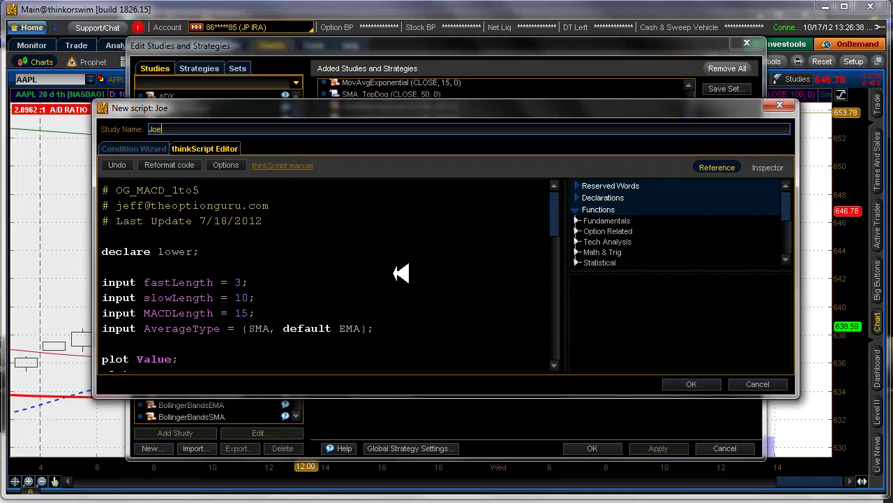
type("Blow_")
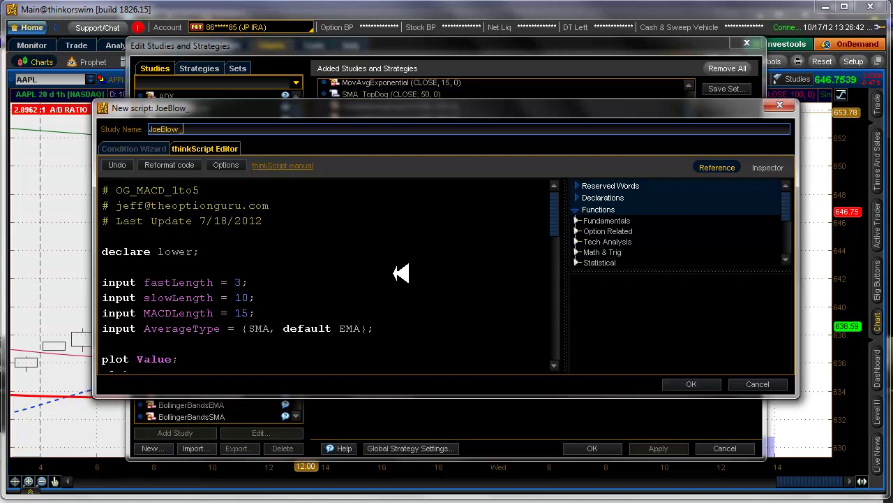
type("MACD")
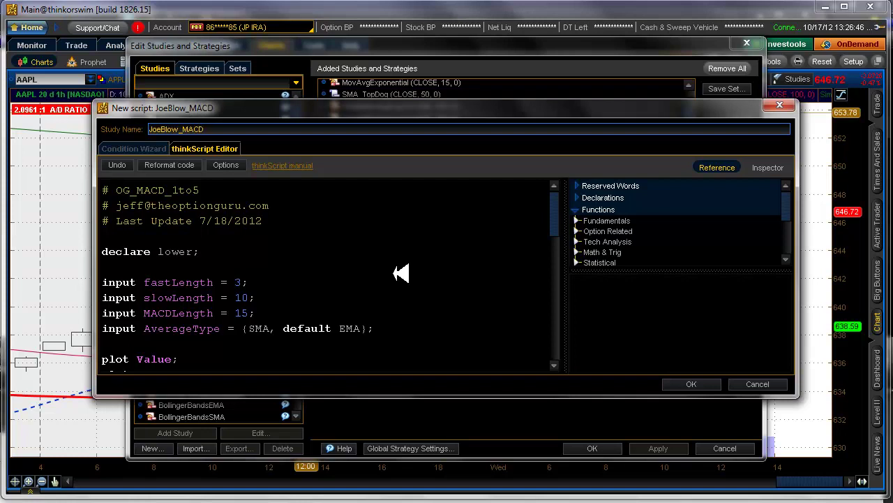
type("_1to5")
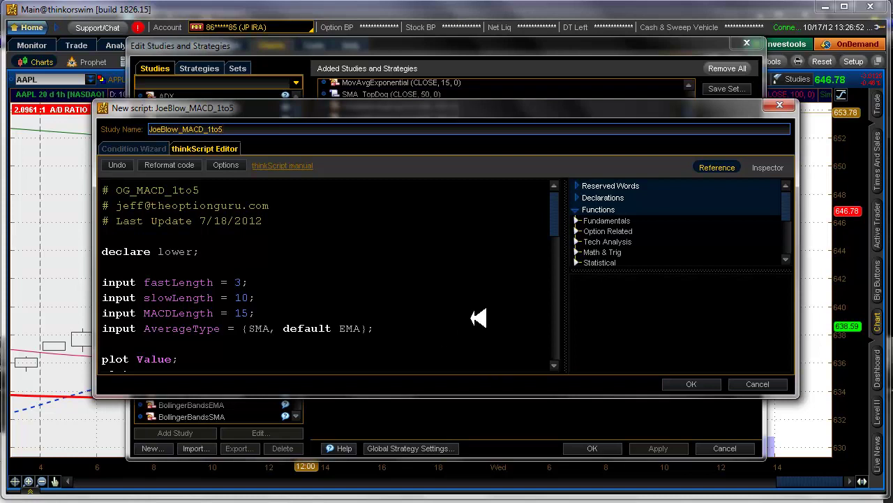
left_click(705, 384)
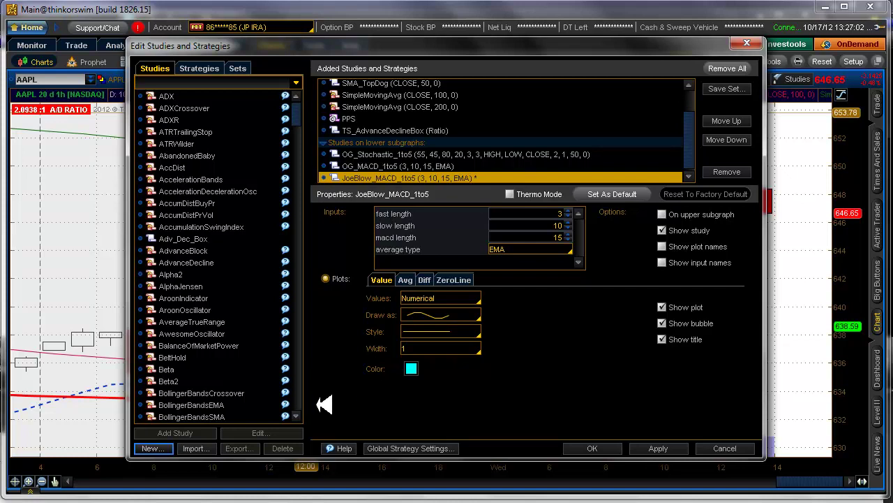
Look through the available studies, start another new study script and switch to OG_TOS_STUDIES in Notepad.
scroll(301, 114, "down", 1)
mouse_move(298, 114)
left_mouse_down()
mouse_move(318, 181)
mouse_move(320, 272)
mouse_move(312, 280)
left_mouse_up()
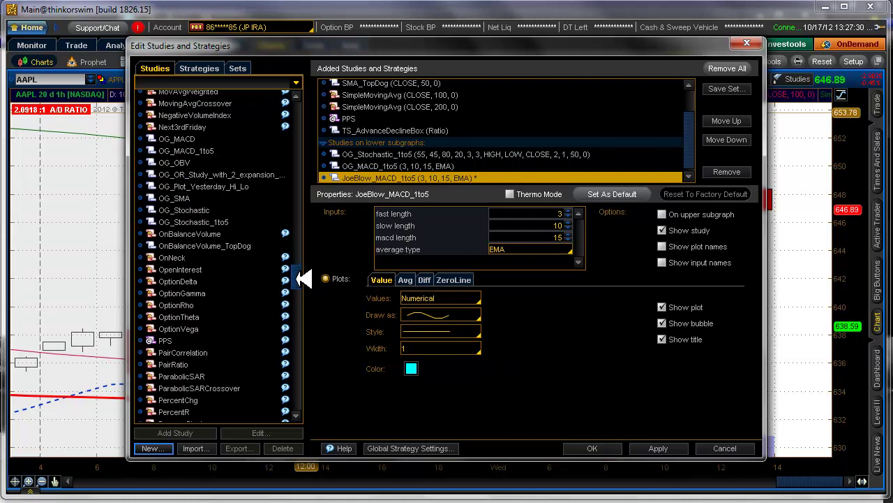
mouse_move(304, 278)
left_mouse_down()
mouse_move(296, 259)
mouse_move(299, 273)
left_mouse_up()
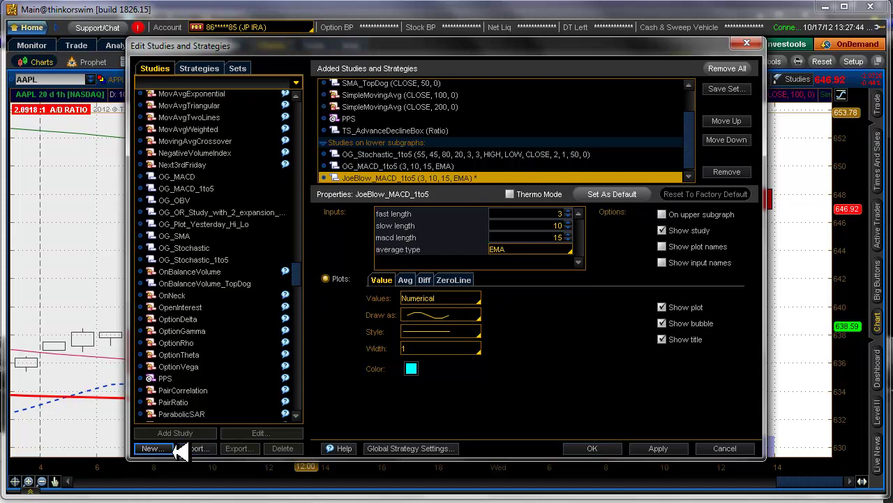
left_click(149, 448)
key("alt+Tab")
key("alt+Tab")
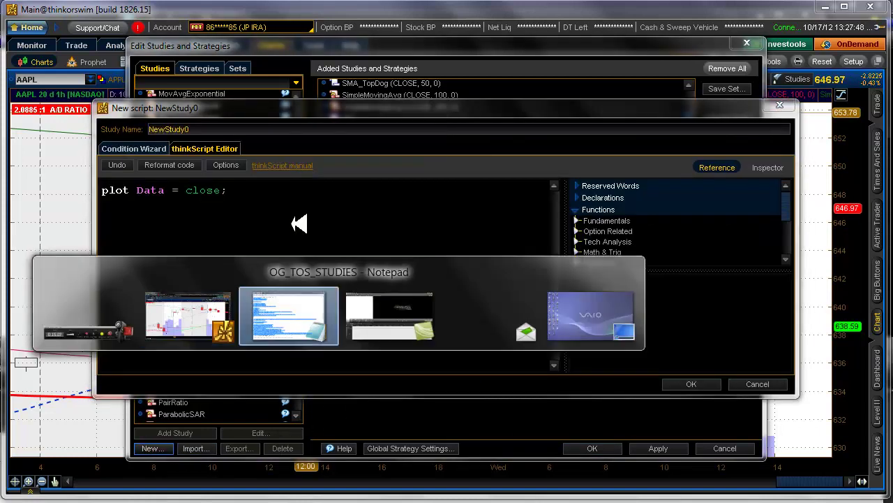
left_click(575, 320)
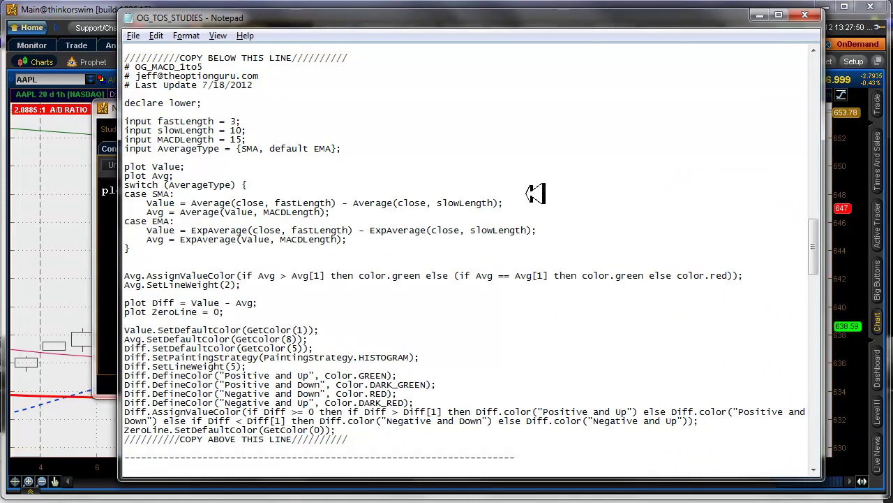
Find the OG_Stochastic_1to5 section in OG_TOS_STUDIES and copy its complete code between the copy markers.
scroll(535, 193, "down", 2)
scroll(536, 193, "down", 10)
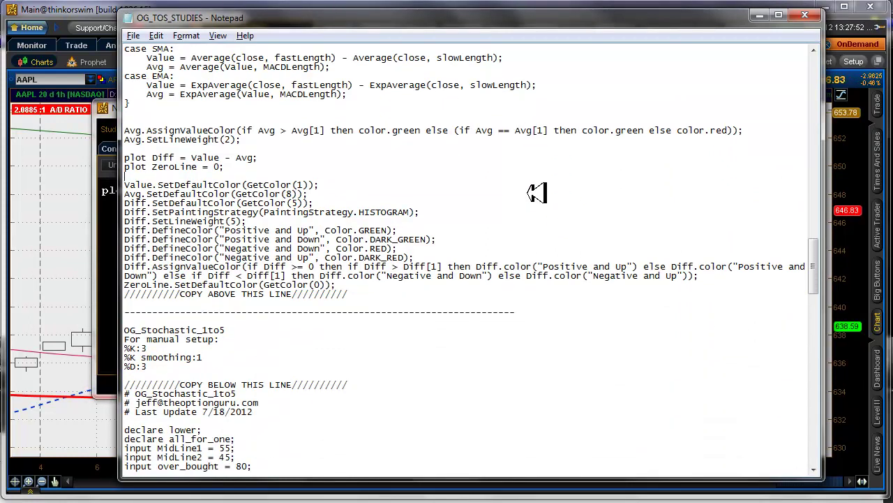
scroll(536, 195, "down", 5)
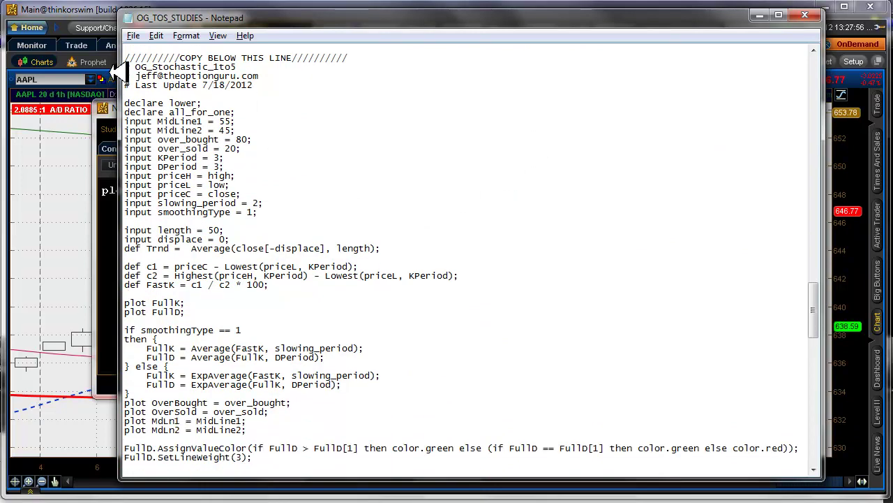
left_click_drag(125, 65, 376, 400)
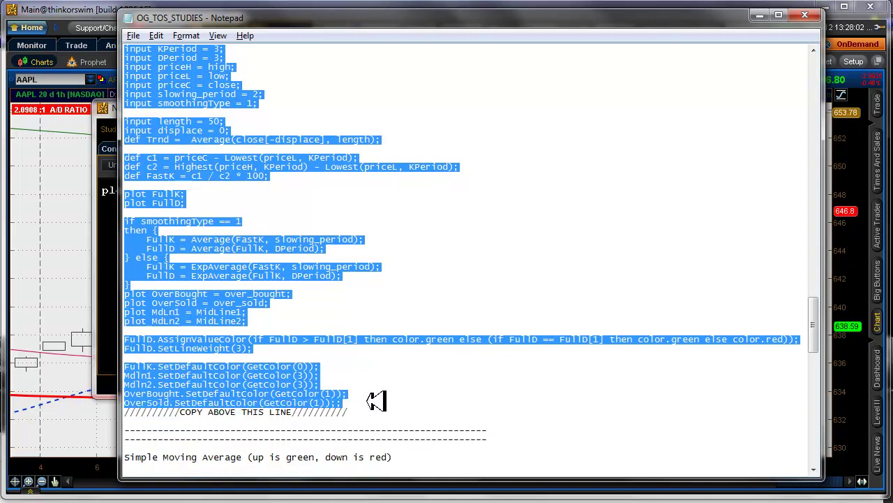
right_click(379, 373)
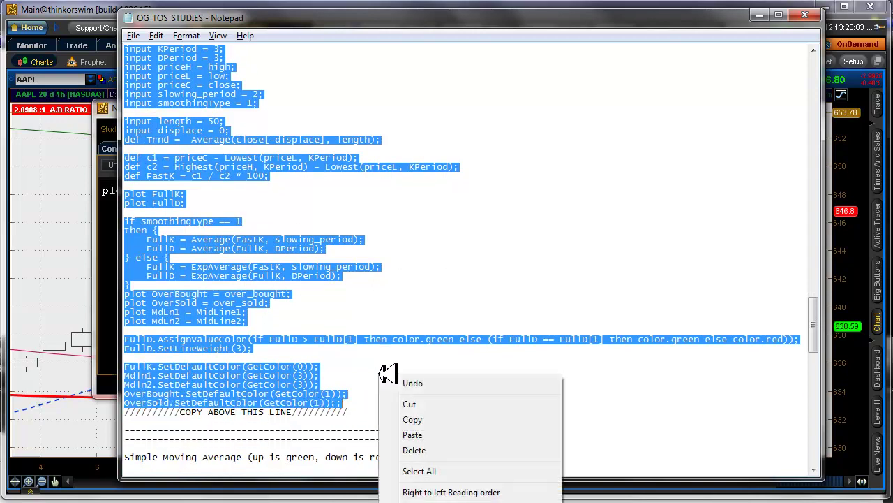
left_click(406, 420)
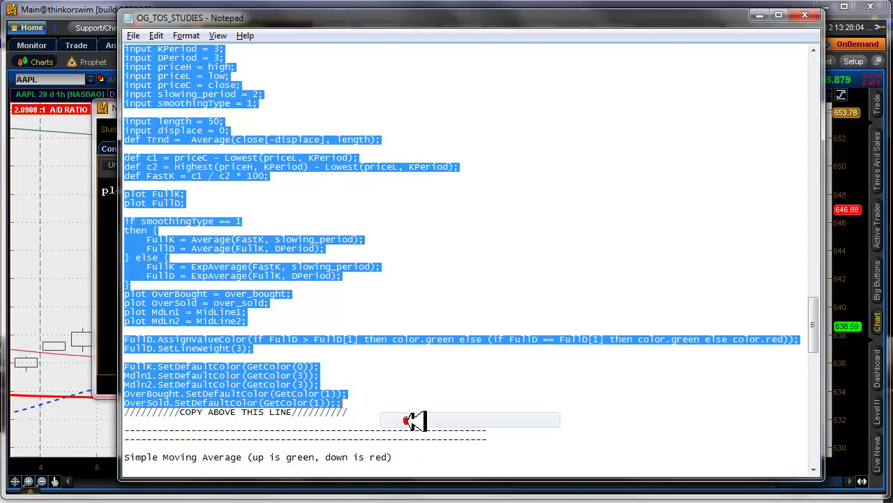
Switch back to thinkorswim, replace the new script's default plot line with the OG_Stochastic_1to5 code and check its first lines.
left_click(115, 232)
left_click_drag(249, 190, 102, 189)
right_click(187, 246)
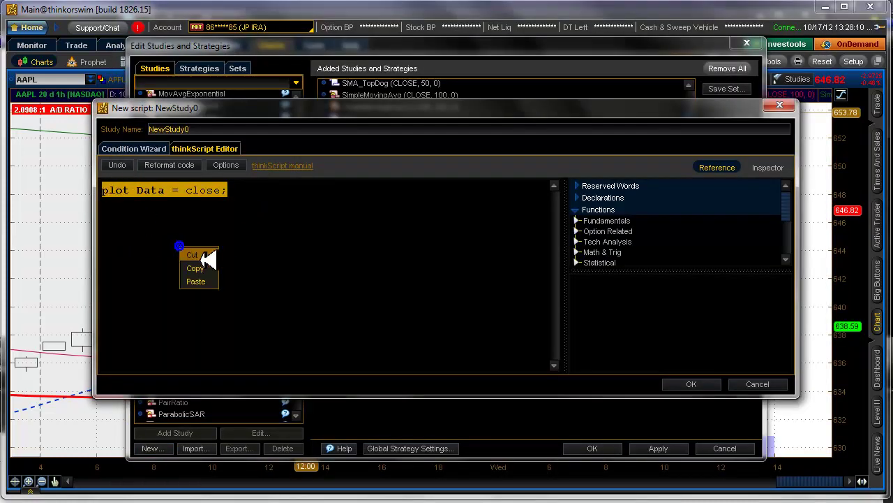
left_click(207, 278)
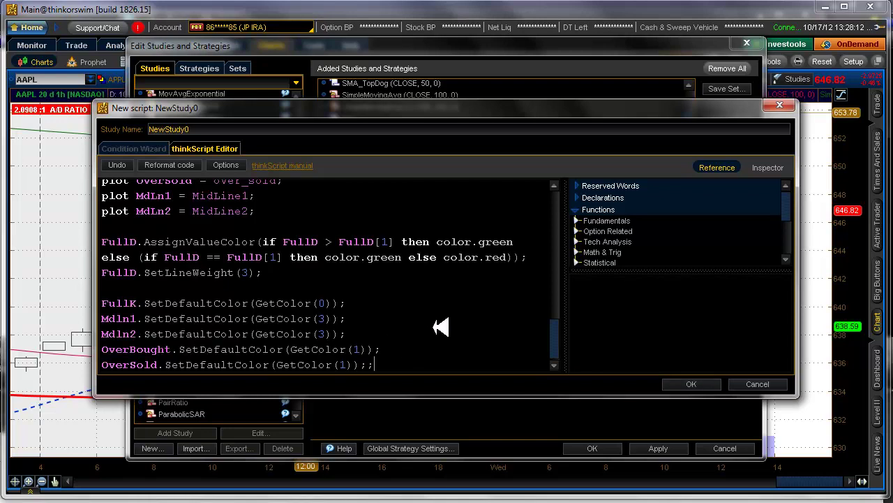
left_click_drag(556, 342, 563, 203)
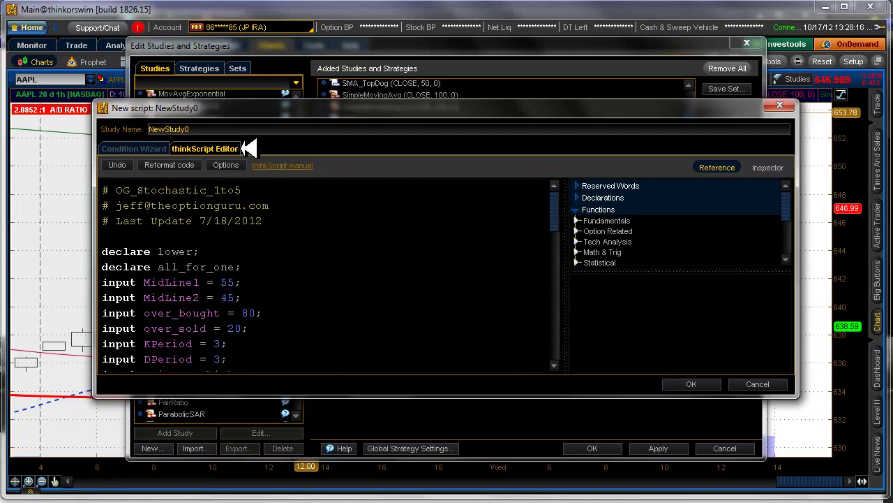
Name the stochastic study JoeBlow_Sto_1to5 and save it to the added studies.
left_click_drag(210, 129, 147, 128)
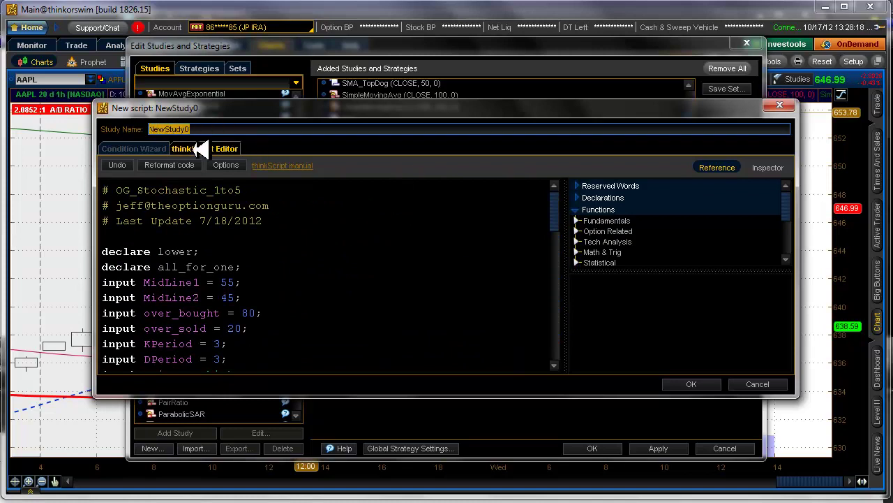
type("JoeBlow_Sto_1to5")
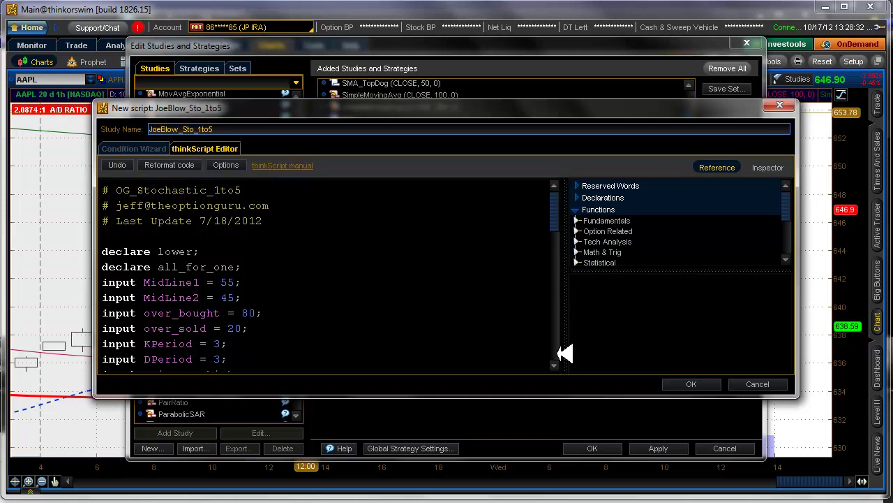
left_click(690, 383)
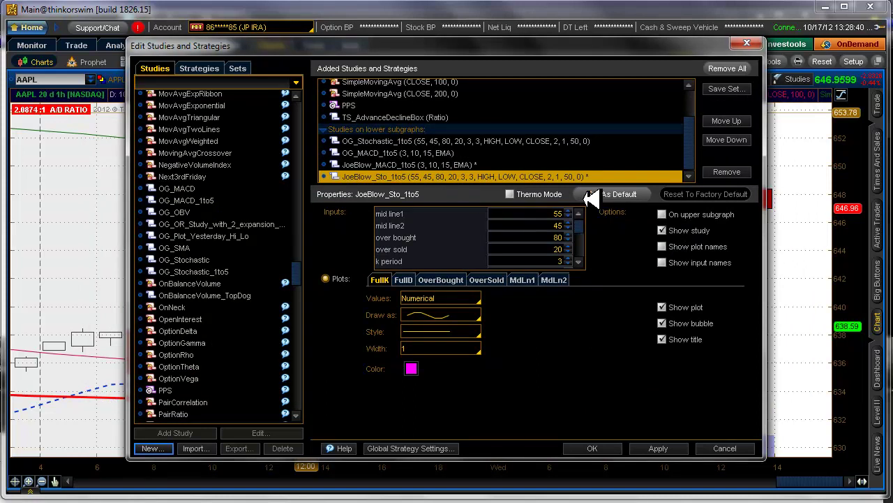
Check the display options of JoeBlow_MACD_1to5, OG_MACD_1to5 and OG_Stochastic_1to5, and apply the added studies to the AAPL chart.
left_click(465, 165)
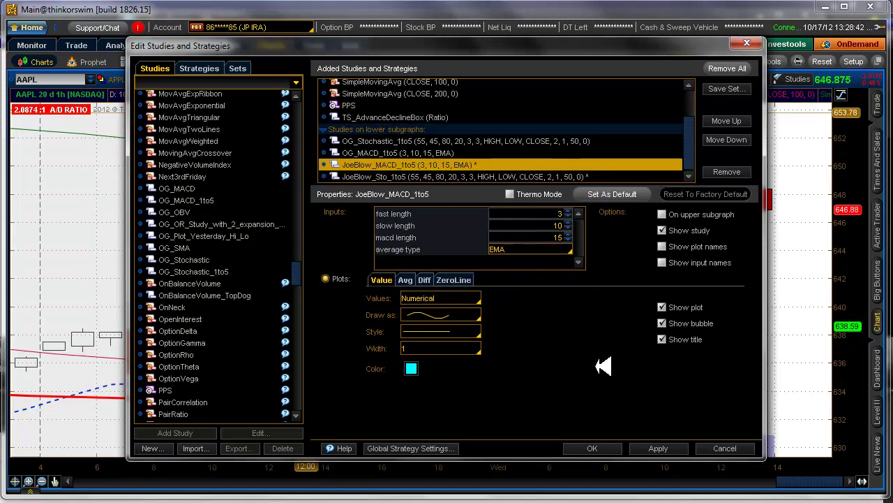
left_click(404, 152)
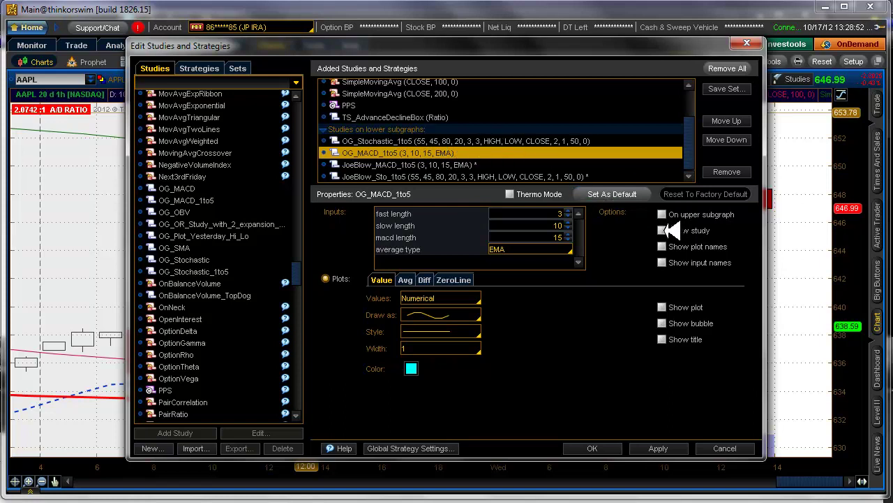
left_click(552, 141)
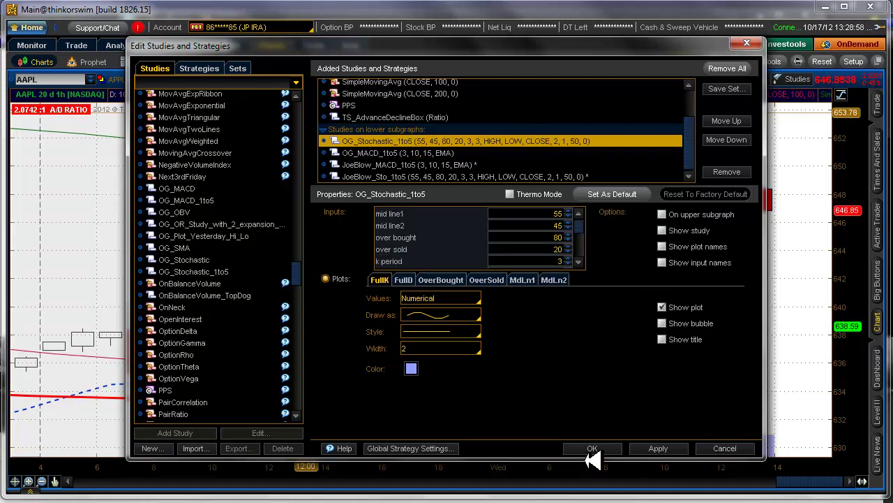
left_click(594, 448)
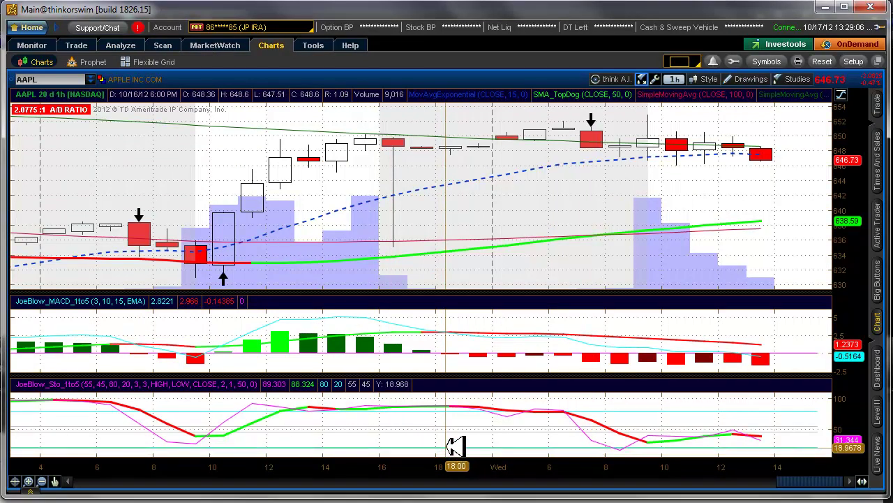
Set the AAPL chart to a 2-year time frame with daily aggregation.
left_click(710, 79)
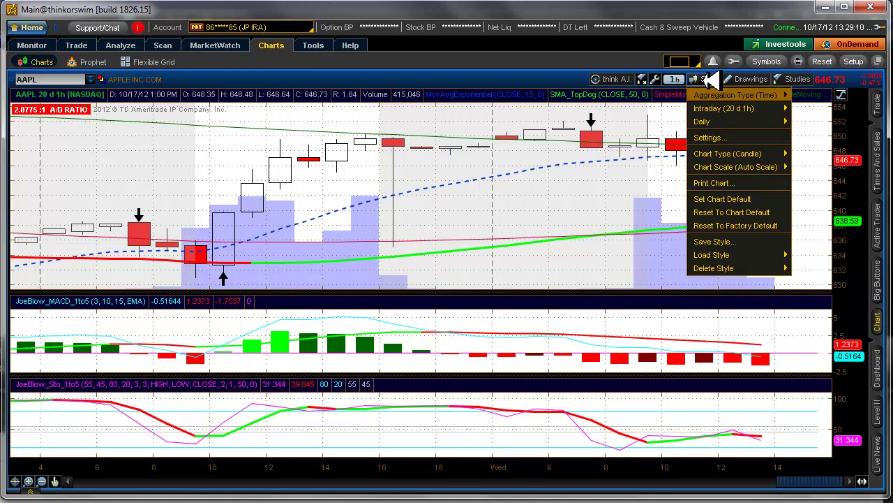
mouse_move(717, 94)
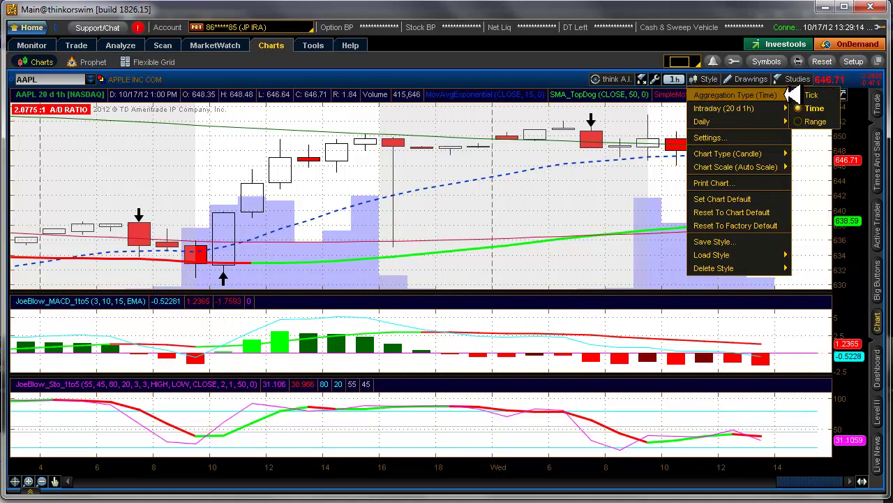
mouse_move(759, 107)
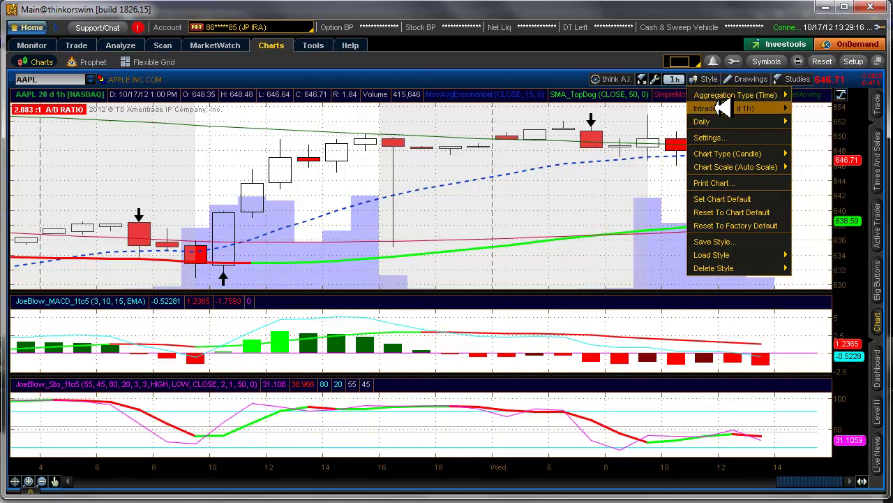
mouse_move(717, 122)
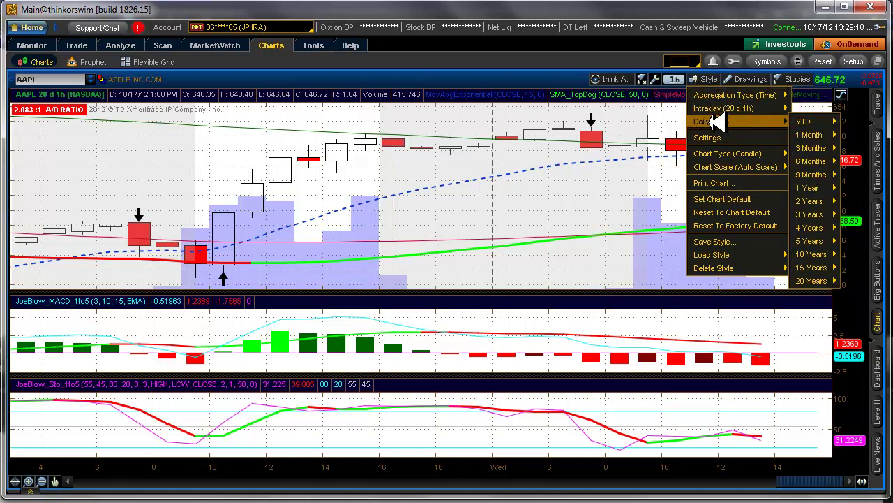
mouse_move(821, 189)
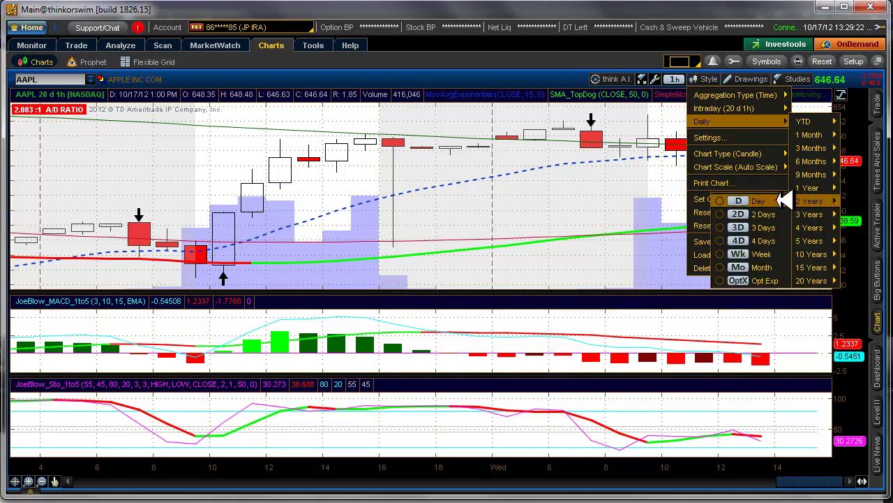
left_click(780, 201)
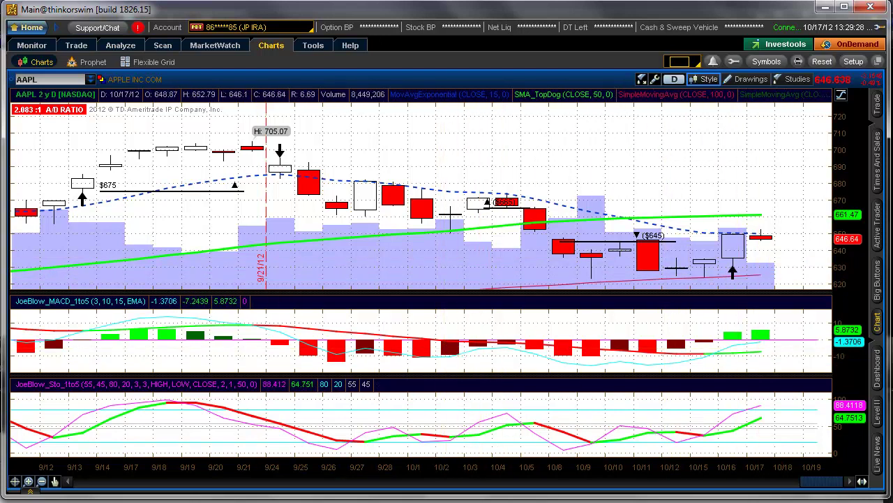
Zoom out the daily AAPL chart and narrow the thinkorswim window so the OG_TOS_STUDIES file shows beside it.
left_click(41, 481)
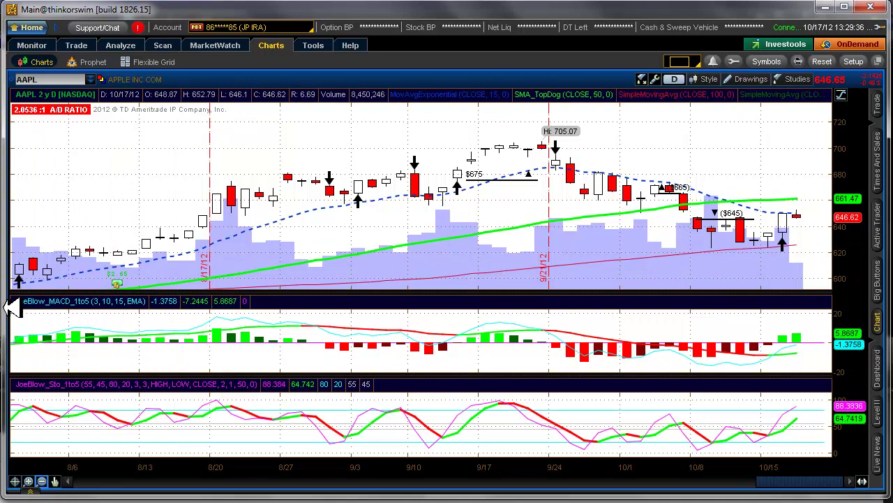
left_click_drag(12, 307, 319, 300)
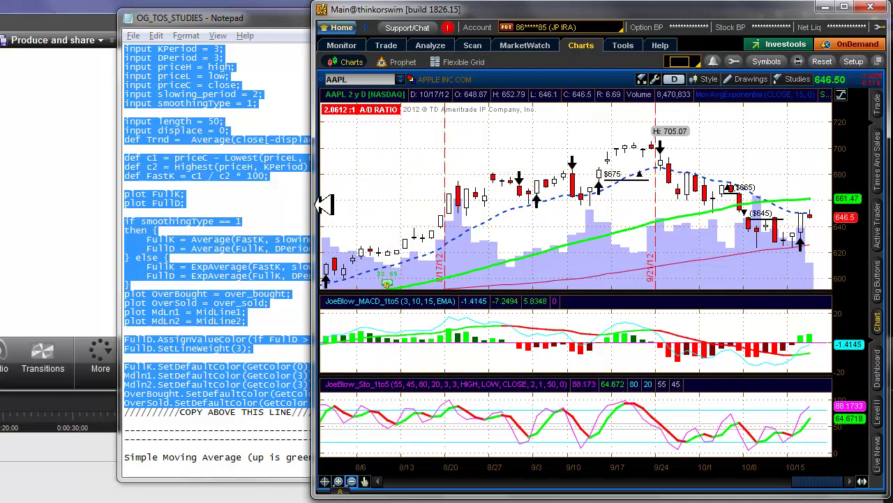
Widen the thinkorswim window over the file and open the properties of the added JoeBlow_MACD_1to5 study.
left_click_drag(324, 203, 19, 233)
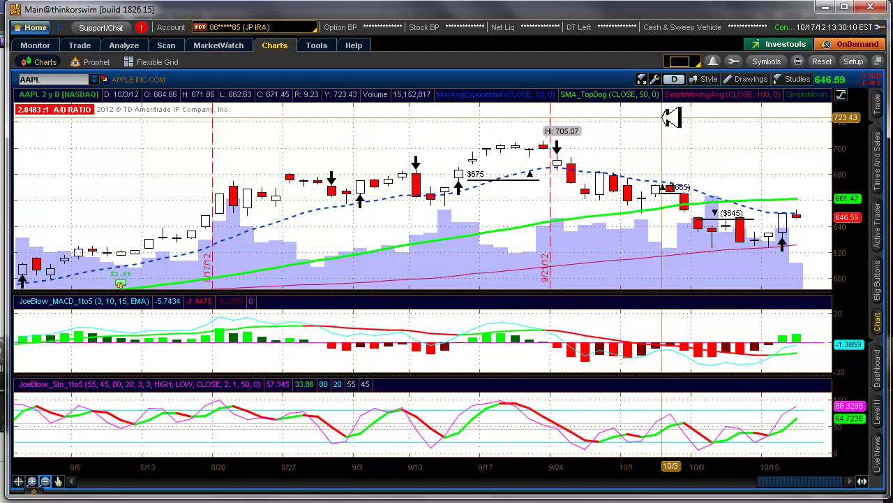
left_click(642, 78)
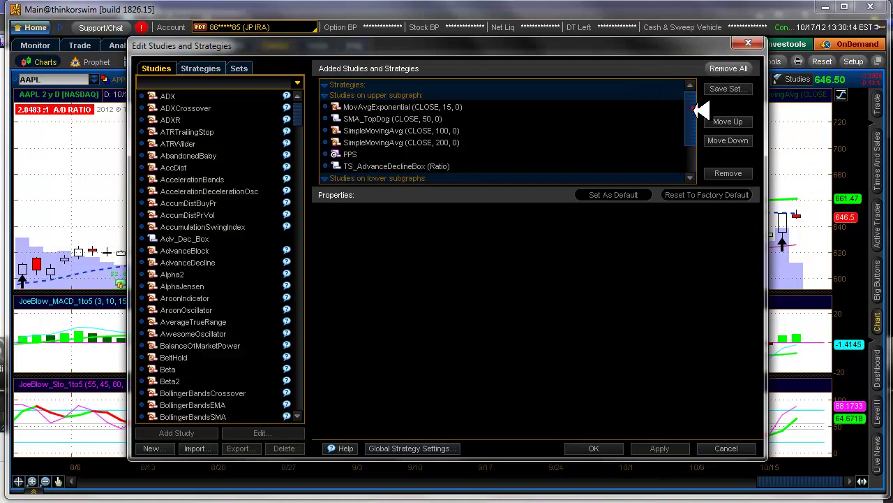
scroll(695, 140, "down", 2)
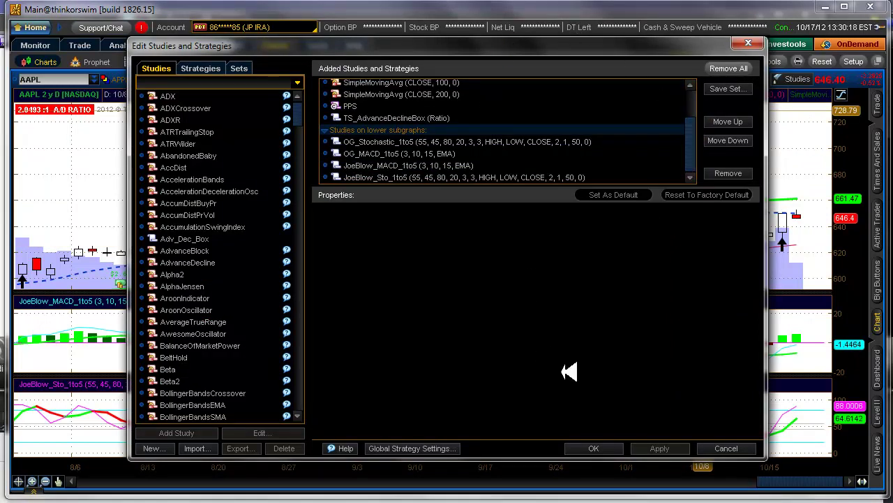
left_click(391, 166)
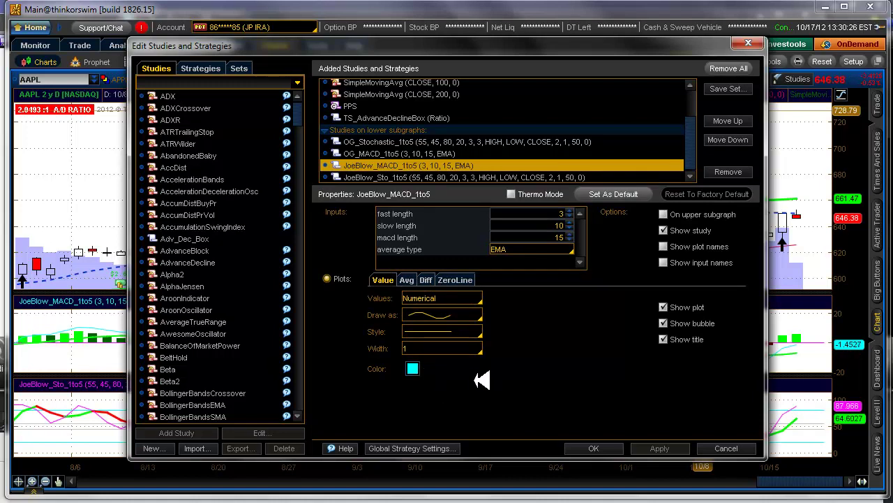
left_click(412, 368)
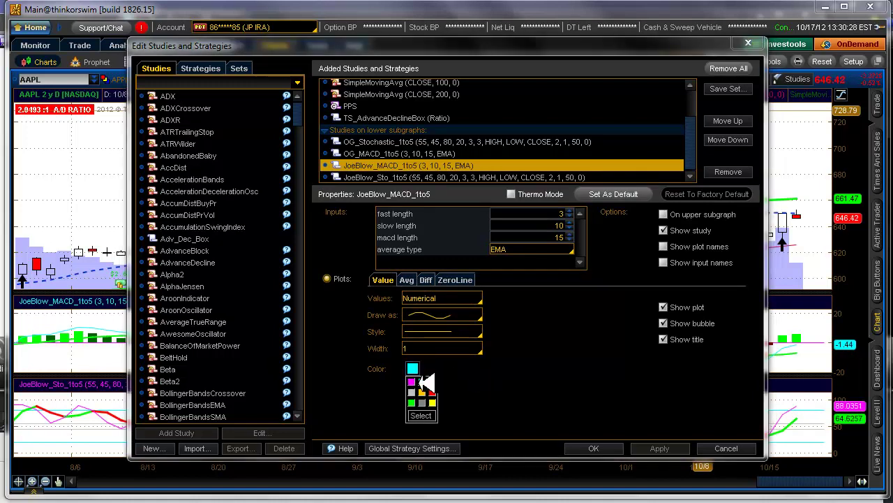
left_click(422, 415)
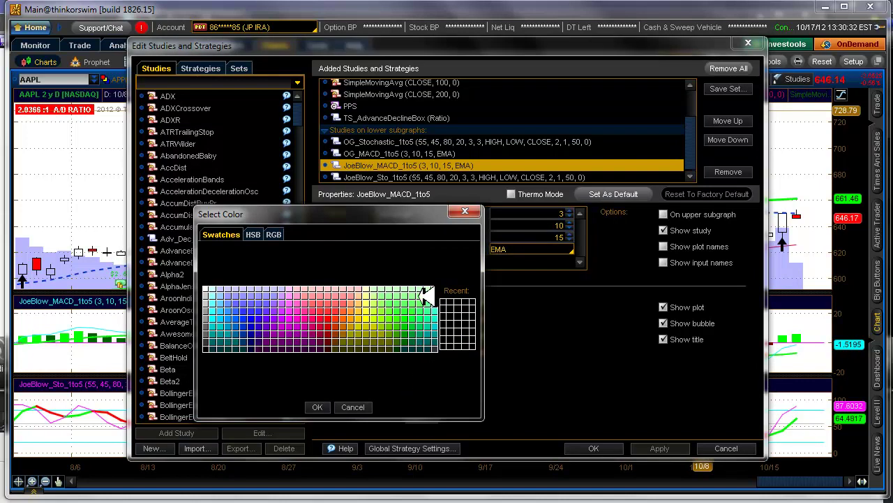
left_click(354, 406)
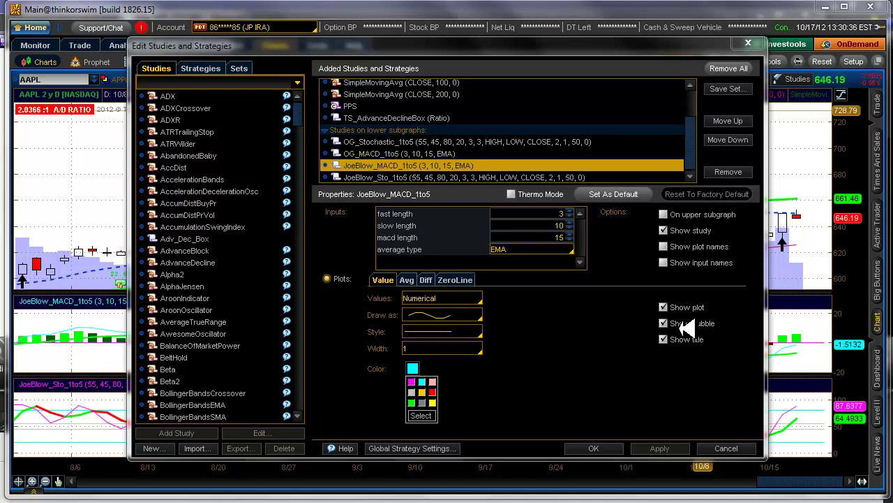
Hide the Value plot of JoeBlow_MACD_1to5 and apply the change to the AAPL chart.
left_click(664, 306)
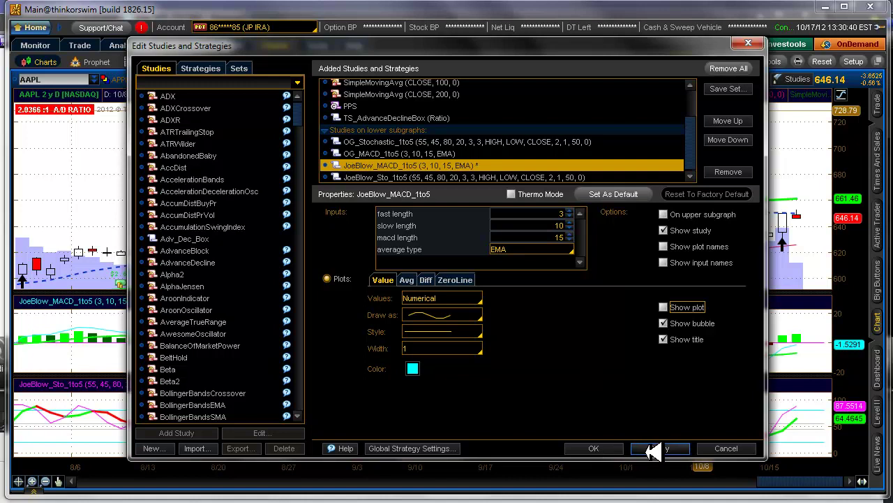
left_click(617, 449)
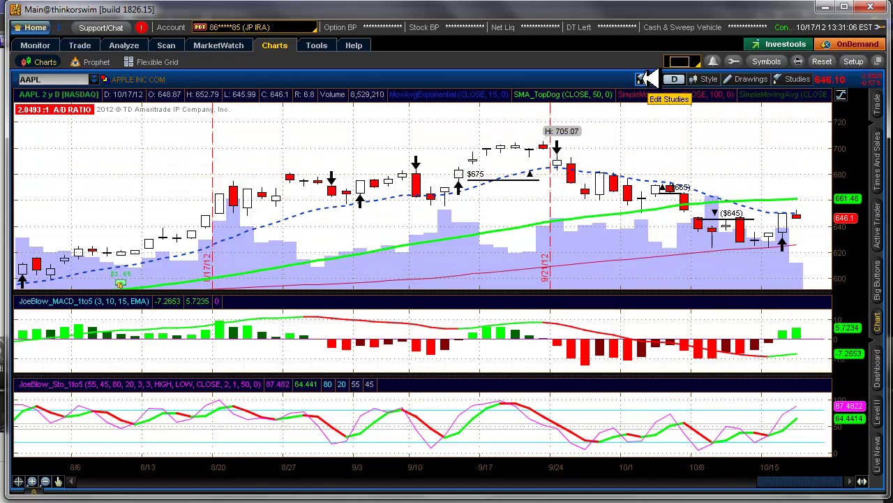
Check the properties of the 100 and 200 simple moving averages in the added studies and turn off showing the PPS study.
left_click(644, 78)
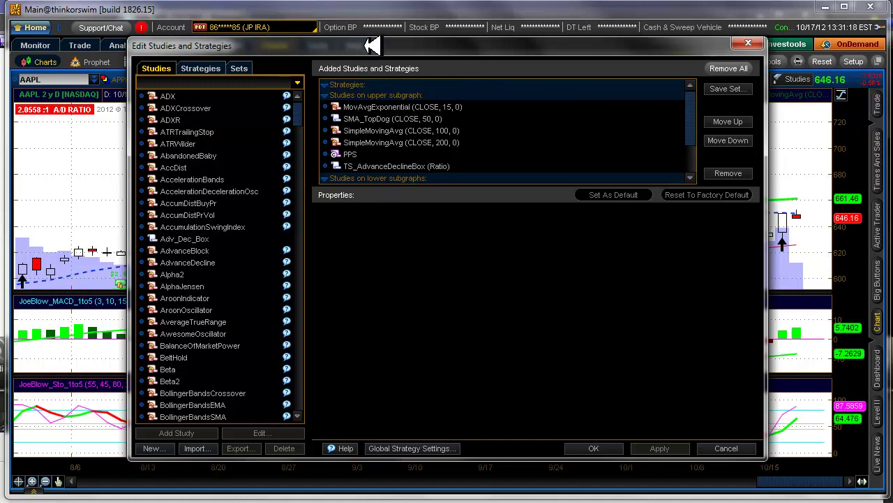
left_click_drag(372, 45, 379, 48)
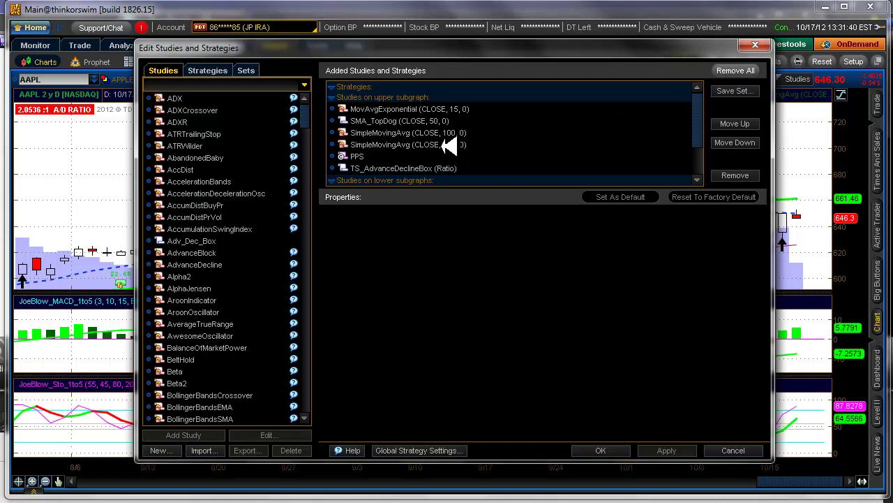
left_click(422, 133)
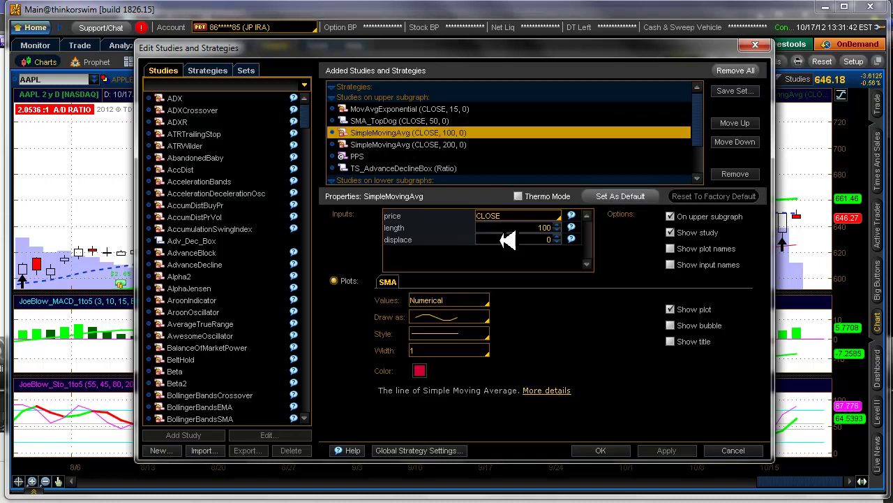
left_click(384, 143)
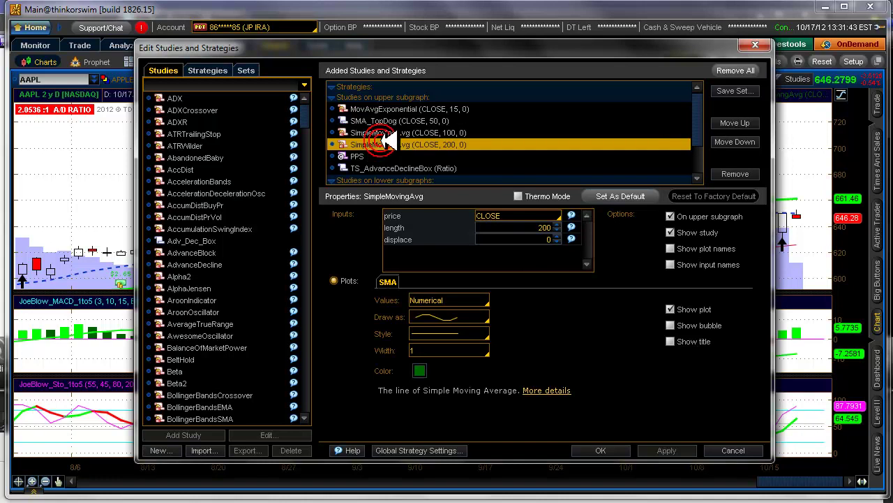
left_click(359, 155)
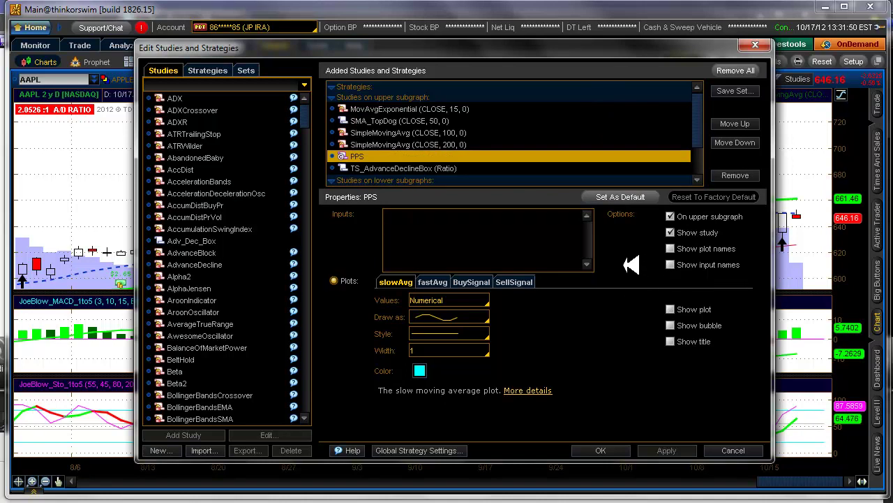
left_click(670, 232)
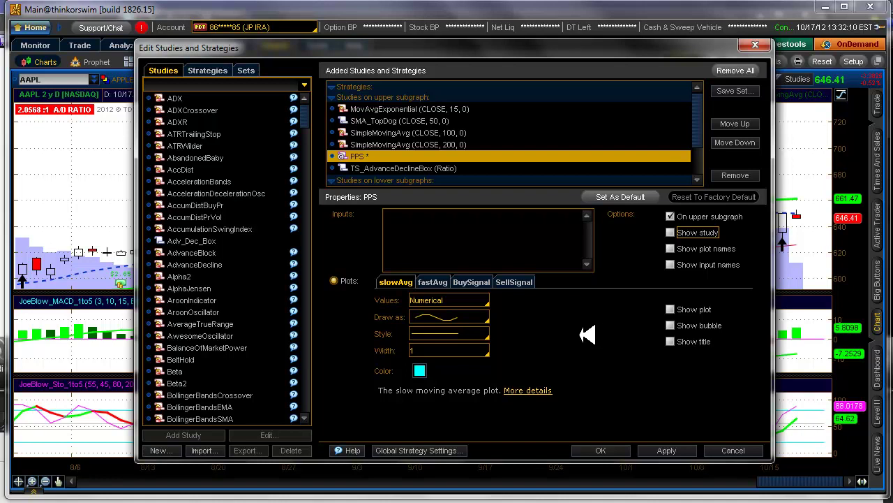
Add the OG_SMA study to the upper subgraph and remove SMA_TopDog from the added studies.
scroll(312, 124, "down", 10)
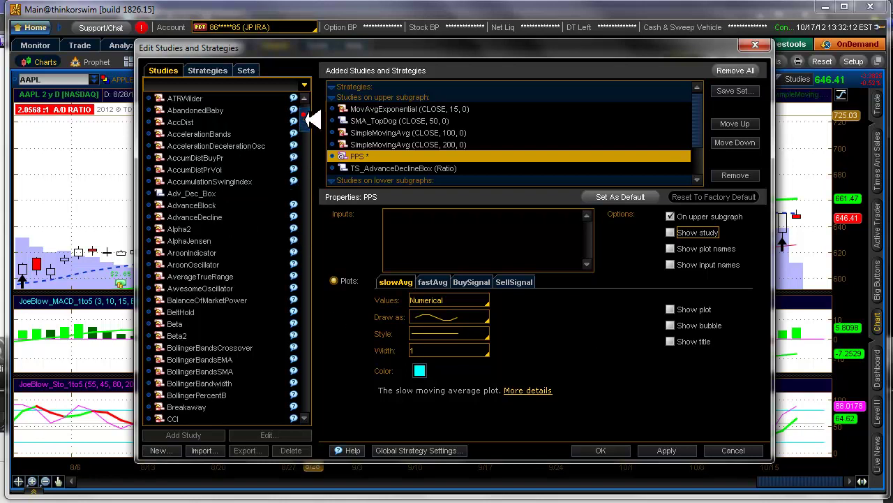
left_click_drag(317, 139, 329, 265)
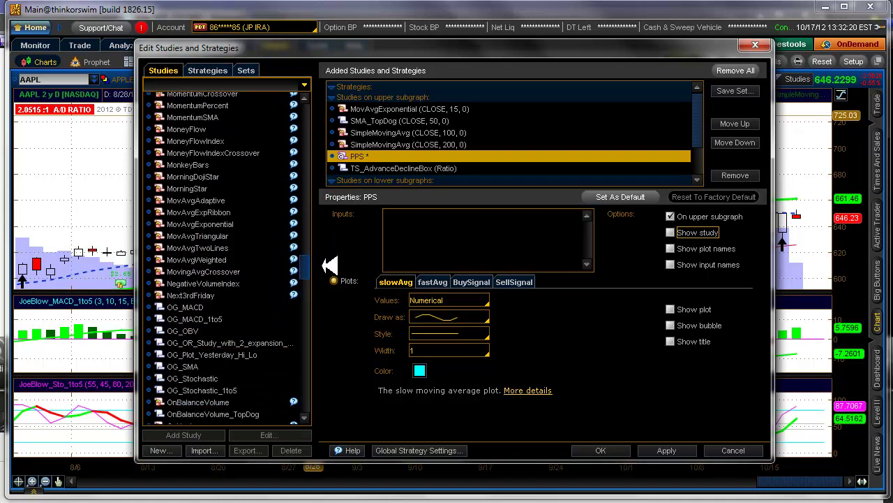
double_click(194, 366)
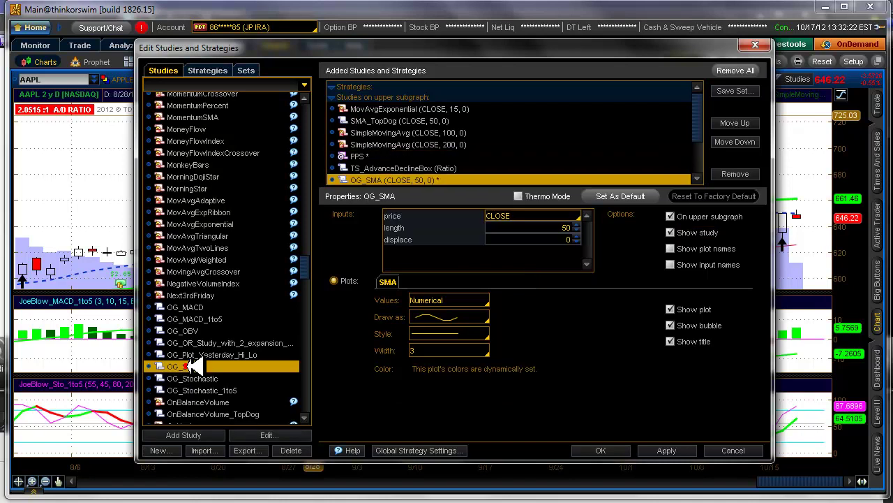
left_click(393, 121)
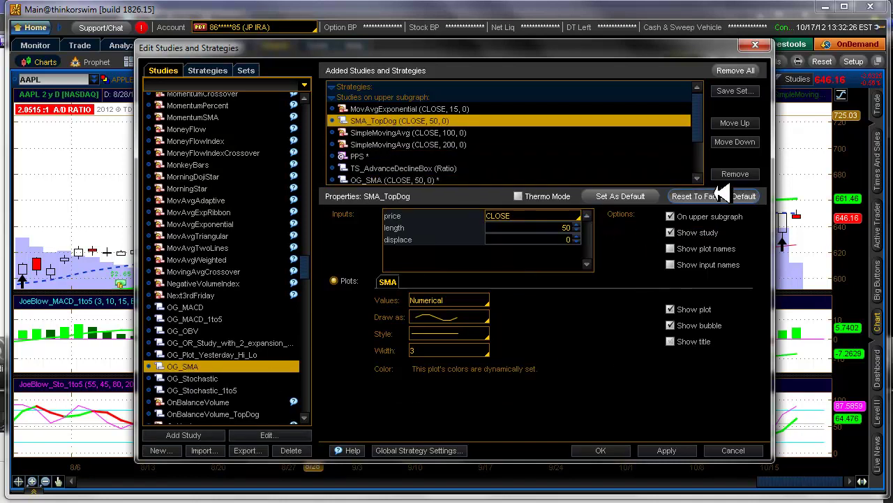
left_click(743, 174)
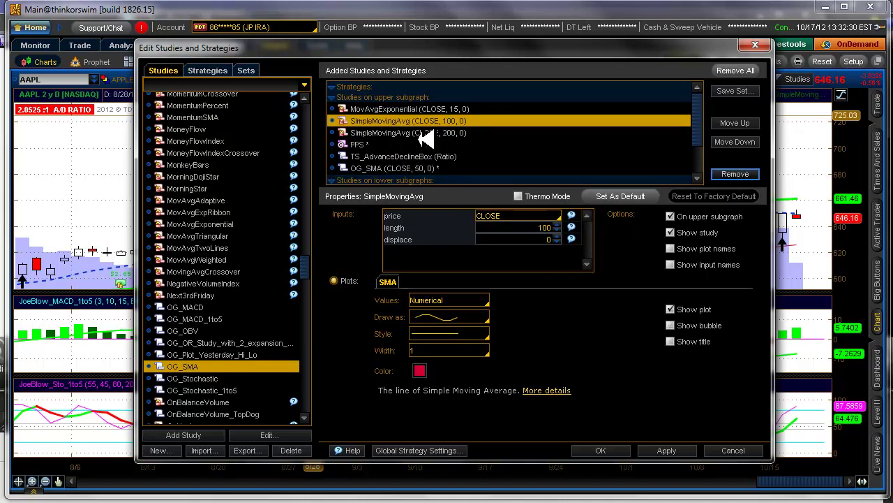
Check the PPS and TS_AdvanceDeclineBox properties and turn off the title of the OG_SMA study.
left_click(369, 143)
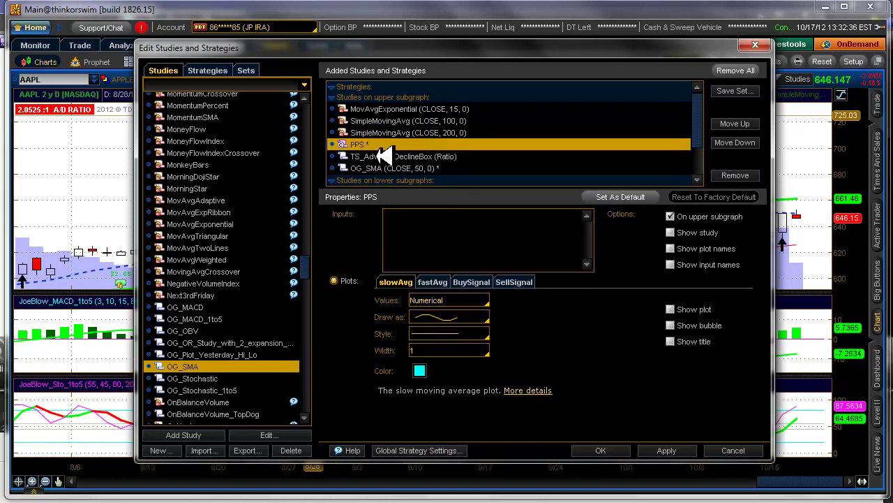
left_click(380, 156)
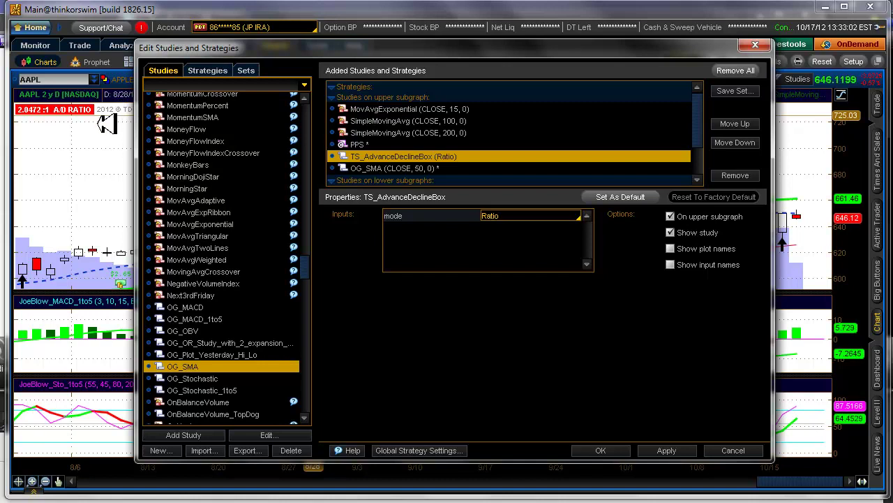
left_click(413, 169)
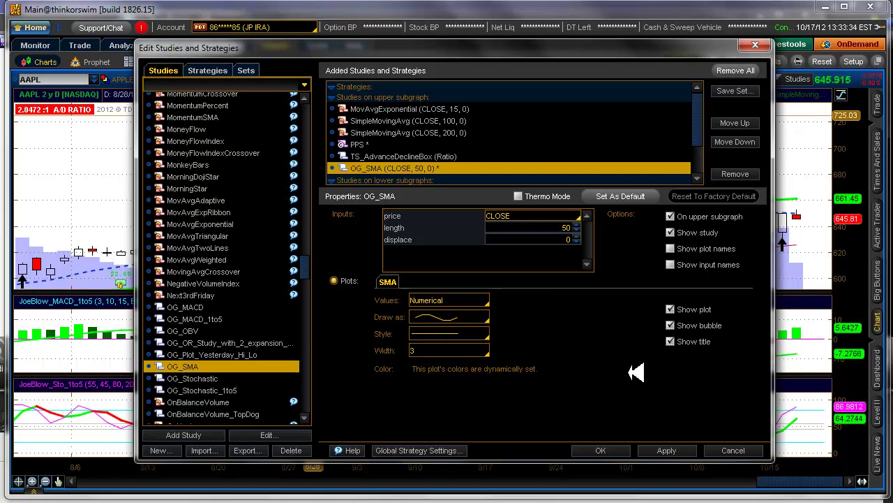
left_click(671, 341)
left_click_drag(637, 42, 634, 137)
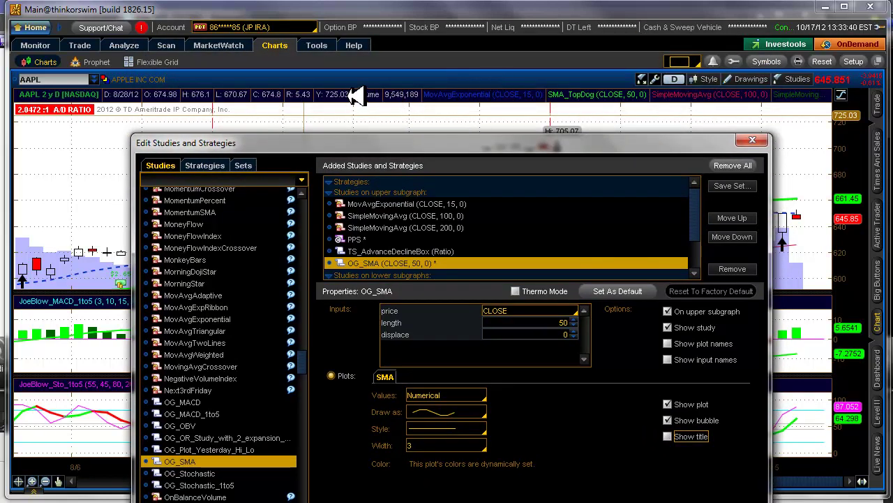
left_click_drag(618, 139, 608, 30)
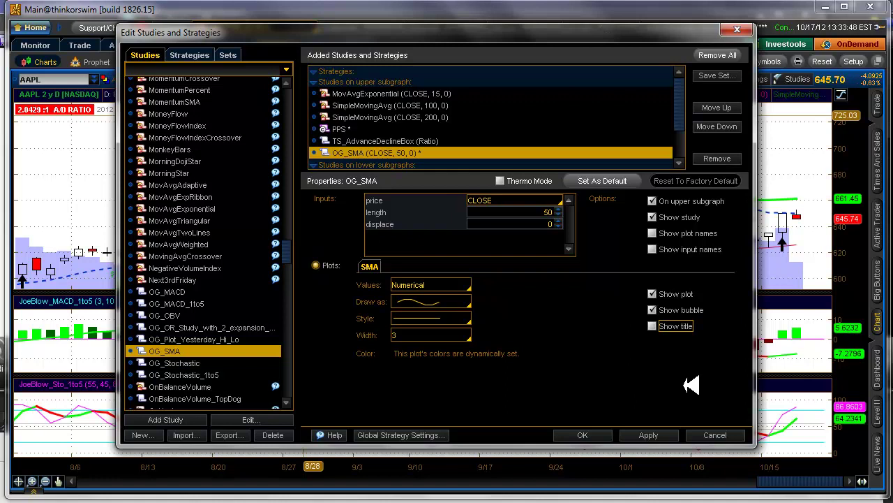
left_click(652, 309)
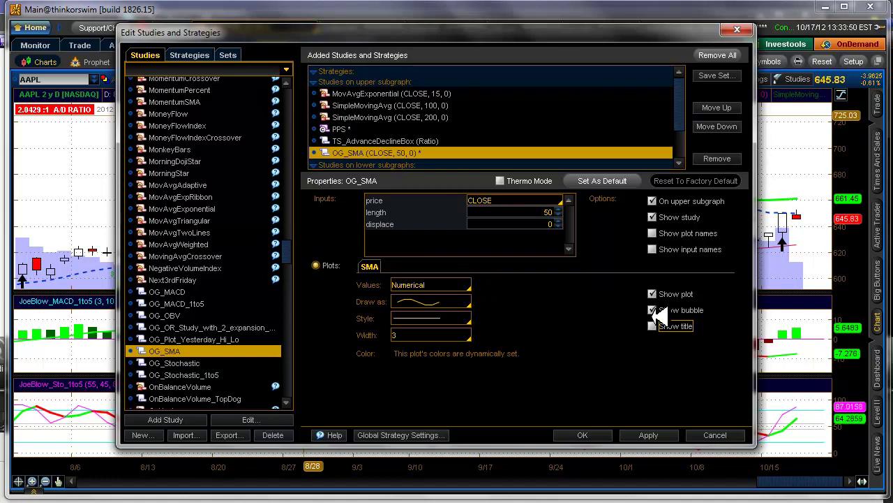
Compare the plot and bubble settings of the 200 and 100 simple moving averages and MovAvgExponential with the chart's price axis.
left_click(436, 117)
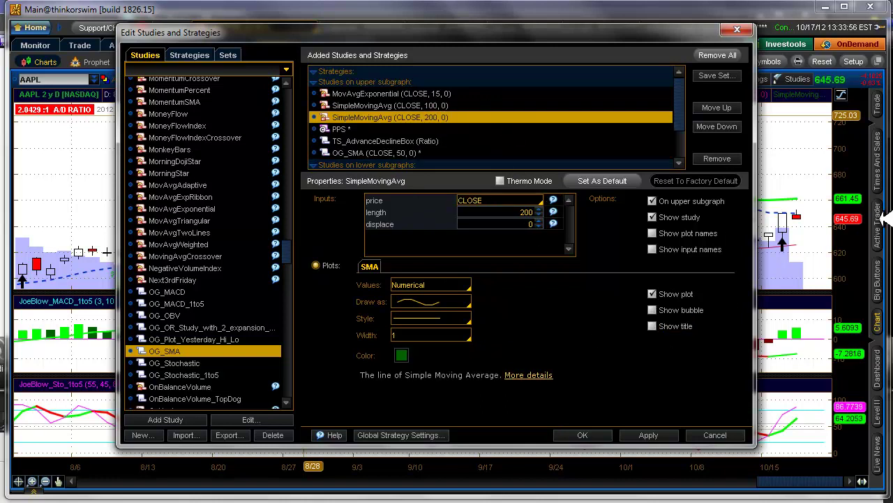
left_click(453, 105)
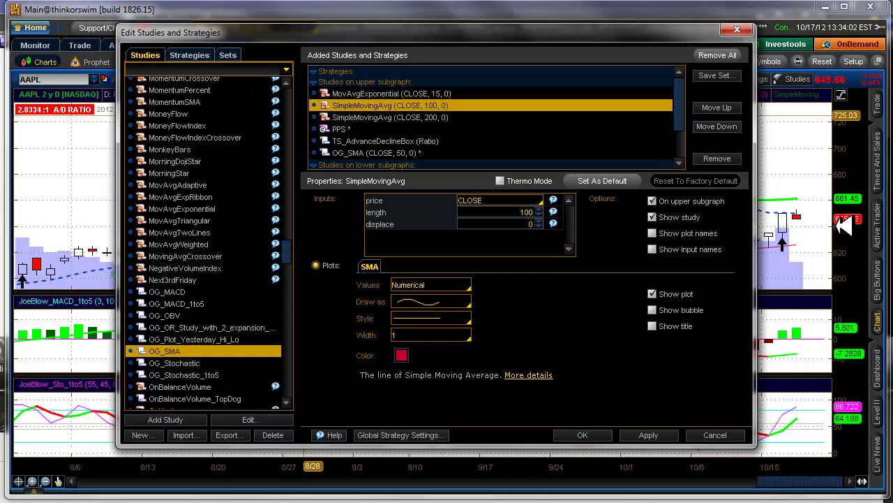
left_click(457, 93)
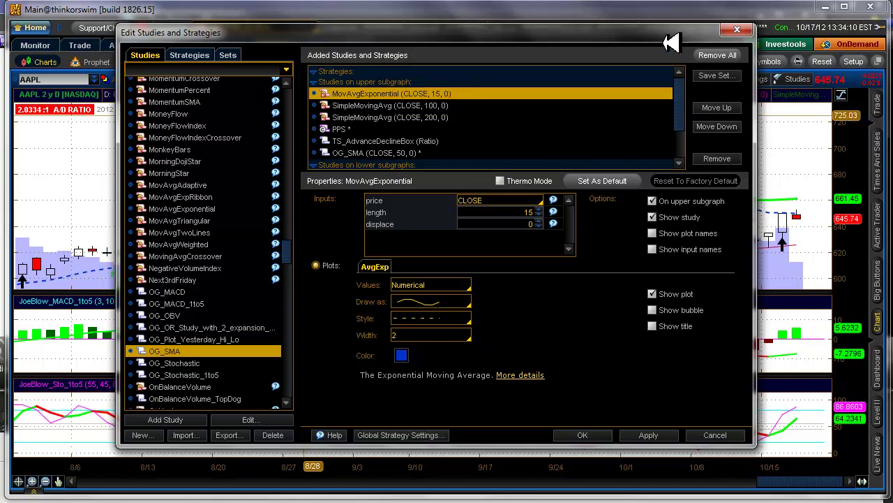
left_click_drag(687, 35, 501, 195)
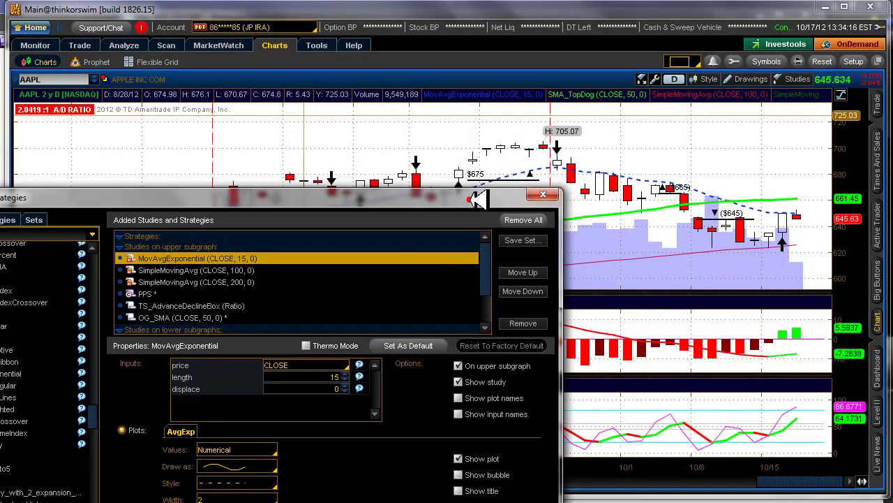
left_click_drag(480, 194, 486, 187)
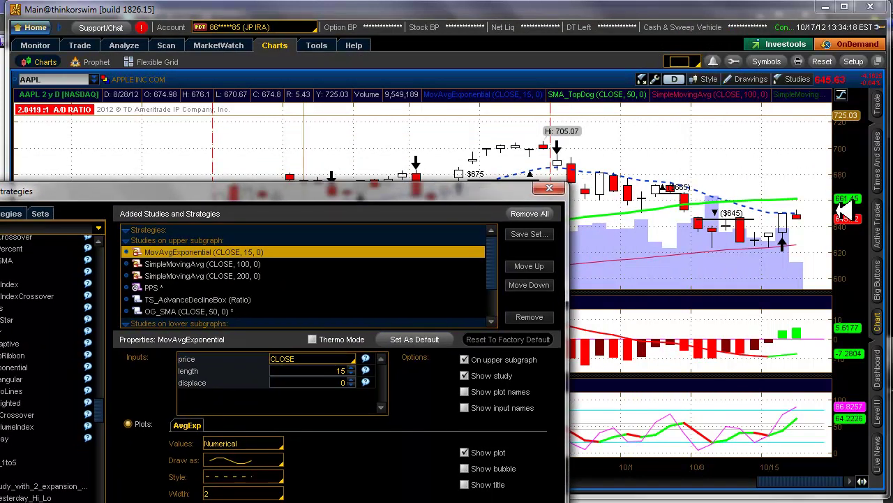
left_click_drag(460, 194, 615, 52)
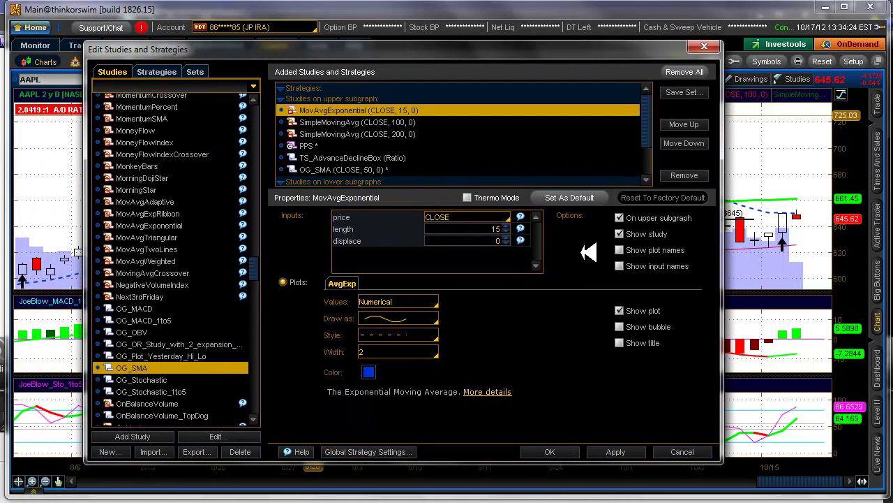
Examine the inputs and display options of JoeBlow_MACD_1to5 among the lower subgraph studies.
scroll(647, 109, "down", 1)
scroll(649, 110, "down", 3)
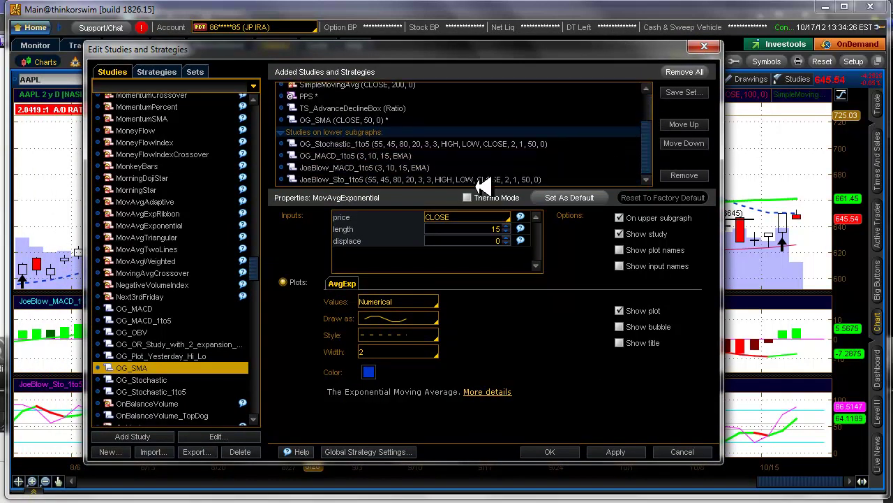
left_click(382, 167)
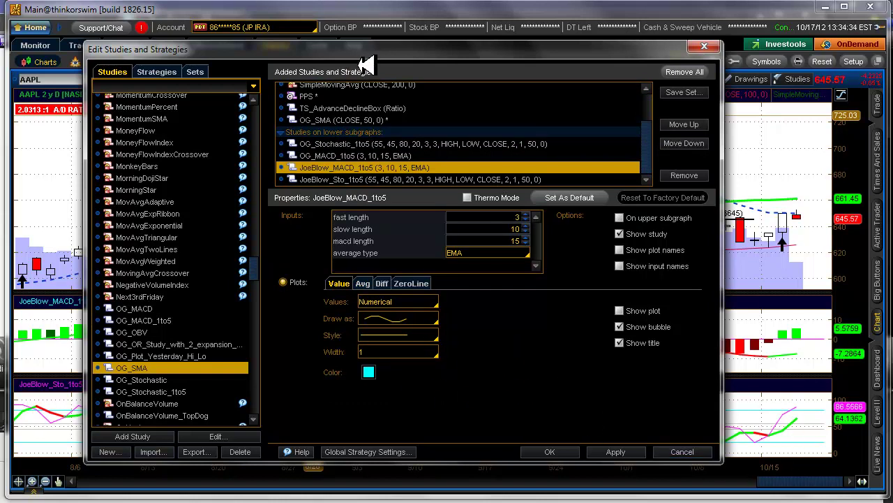
left_click_drag(381, 49, 472, 47)
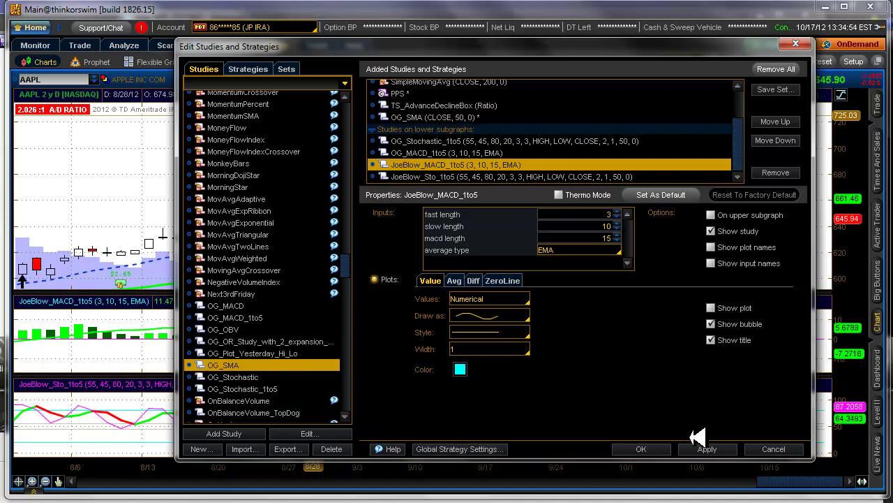
Accept the study edits and save the chart's current studies as a studies set named JoeBlow 1to 5.
left_click(645, 448)
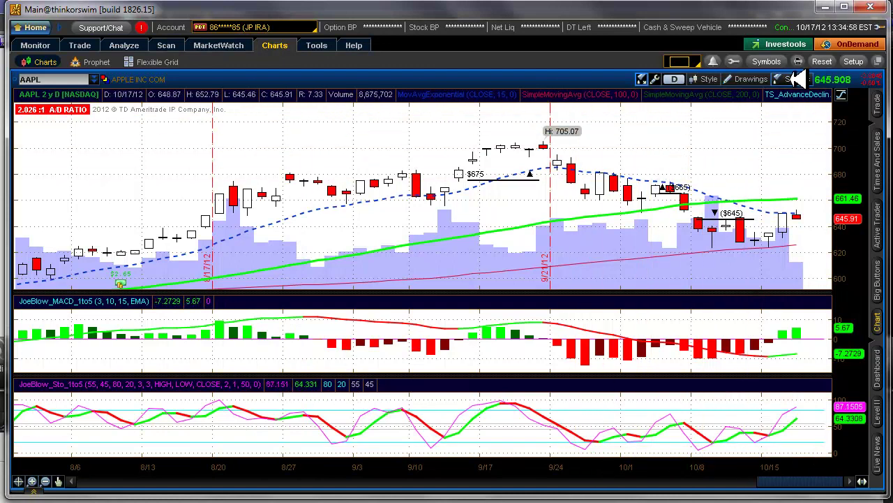
left_click(795, 79)
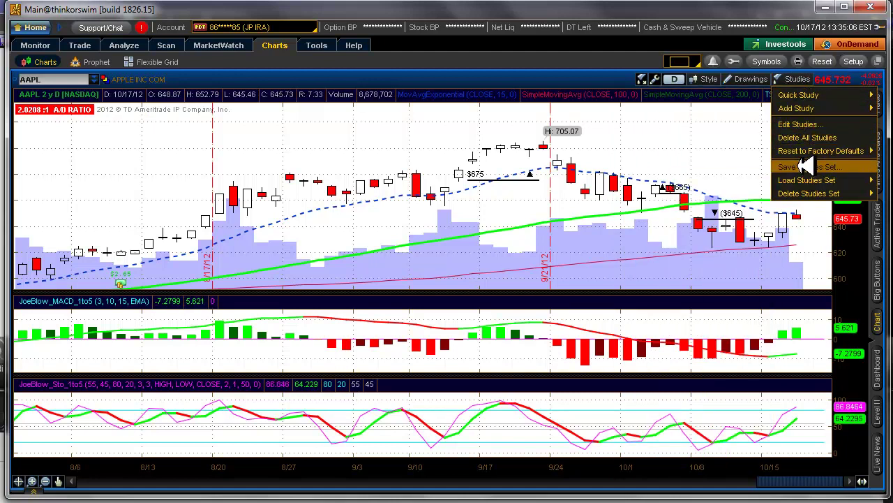
left_click(804, 166)
left_click_drag(617, 254, 514, 93)
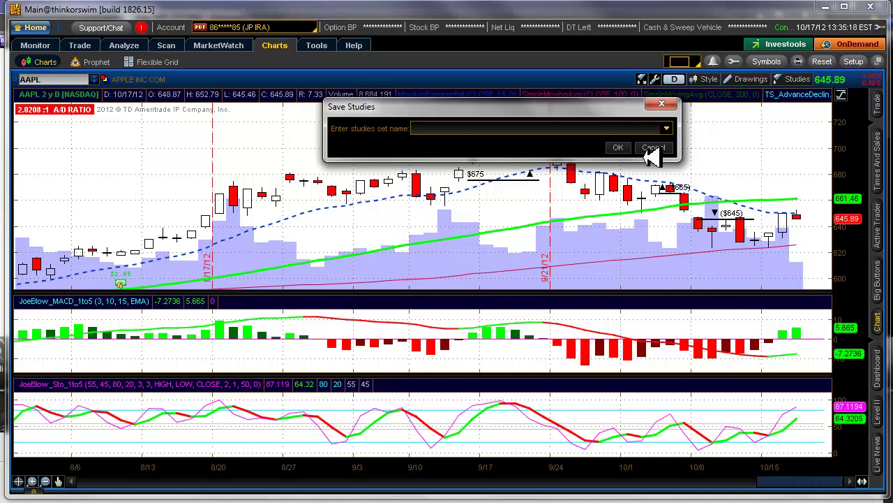
left_click(667, 127)
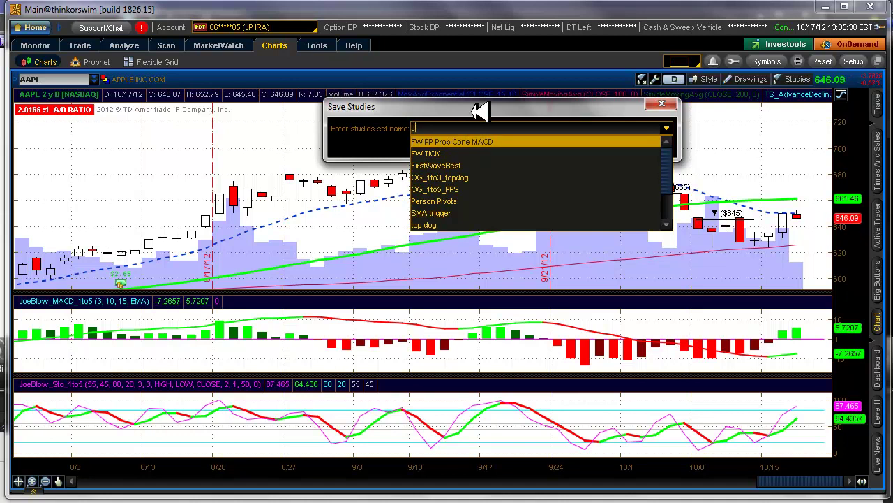
type("oeBlow")
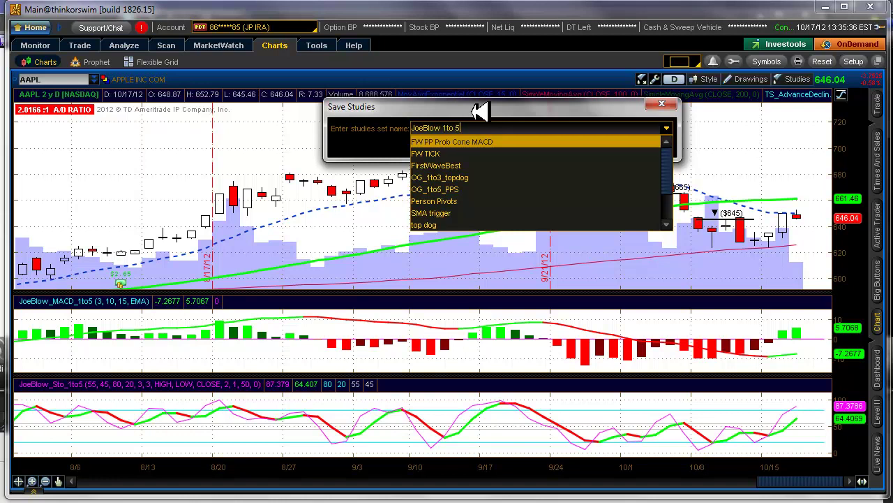
type(" 1to 5")
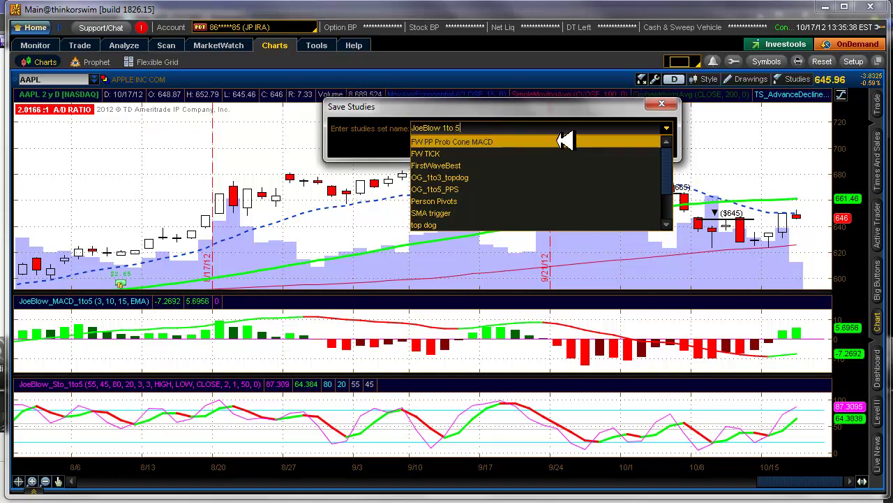
left_click(375, 145)
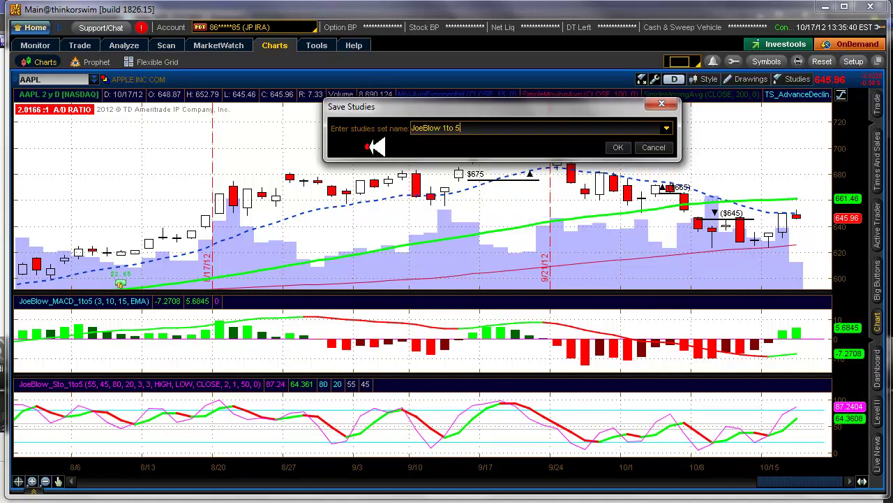
left_click(618, 147)
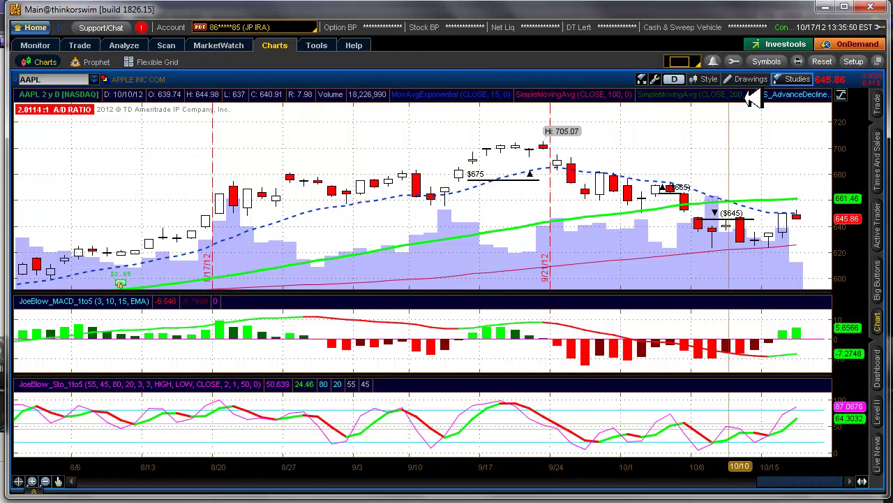
Load the saved JoeBlow 1to 5 studies set onto the AAPL chart.
left_click(796, 79)
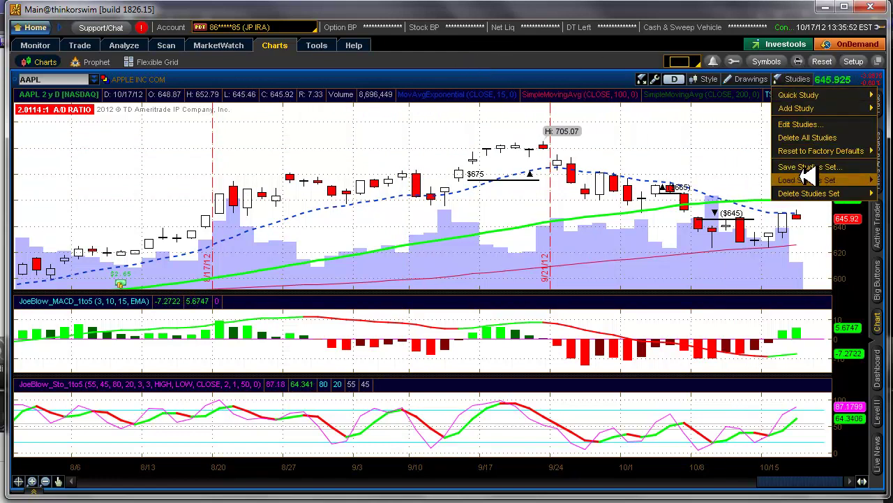
mouse_move(806, 180)
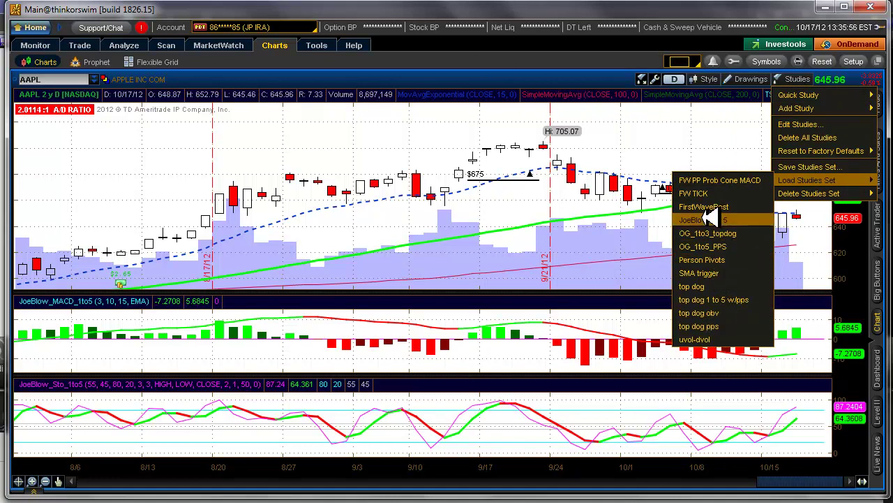
left_click(709, 220)
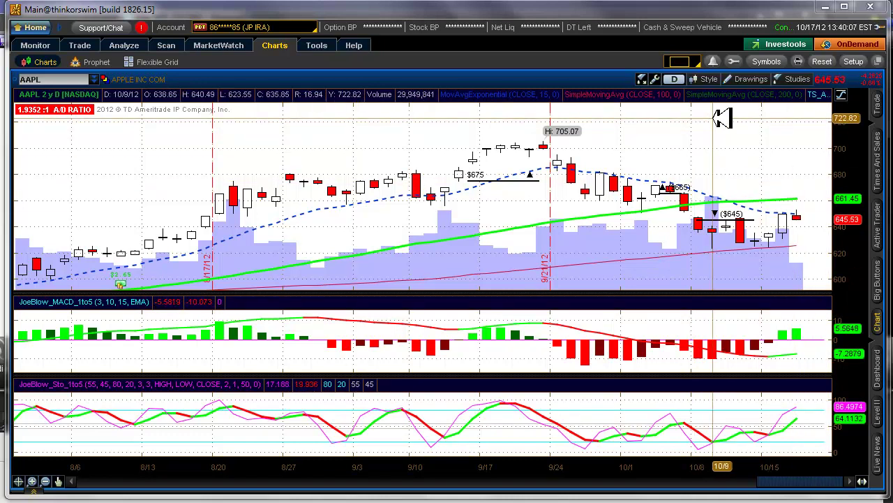
Look over the chart style options and the general chart settings without changing anything.
left_click(710, 79)
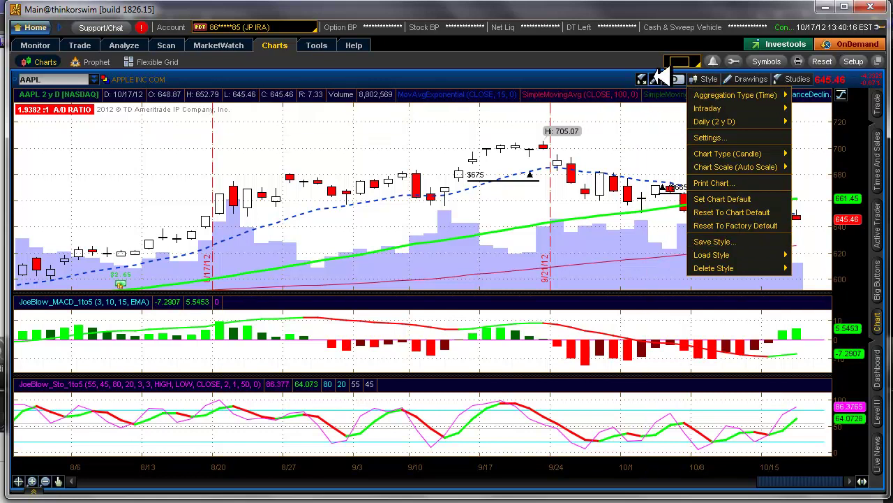
left_click(659, 127)
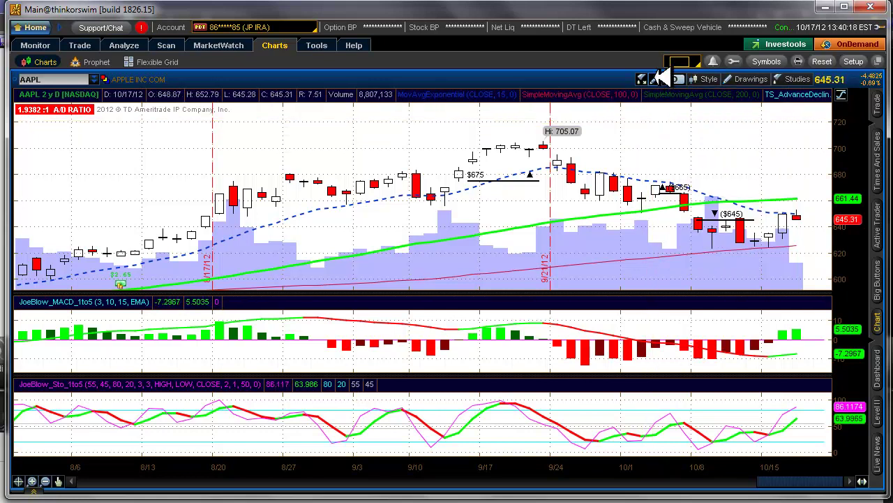
left_click(658, 78)
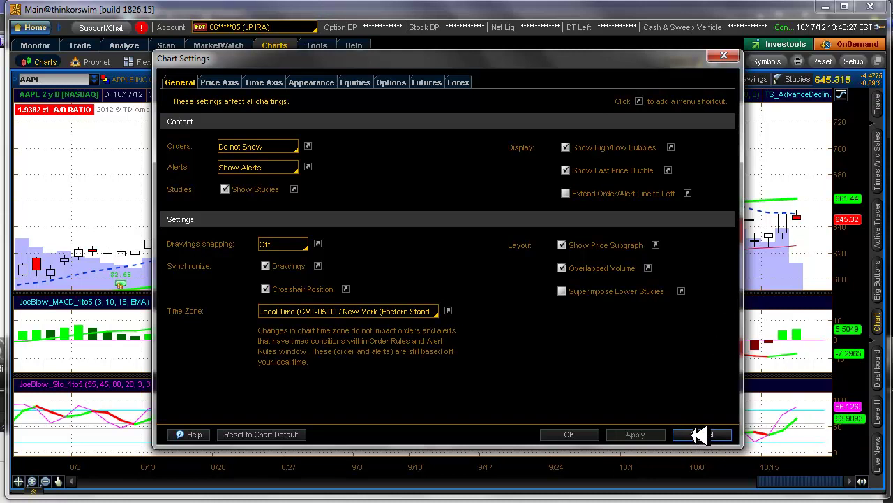
left_click(700, 435)
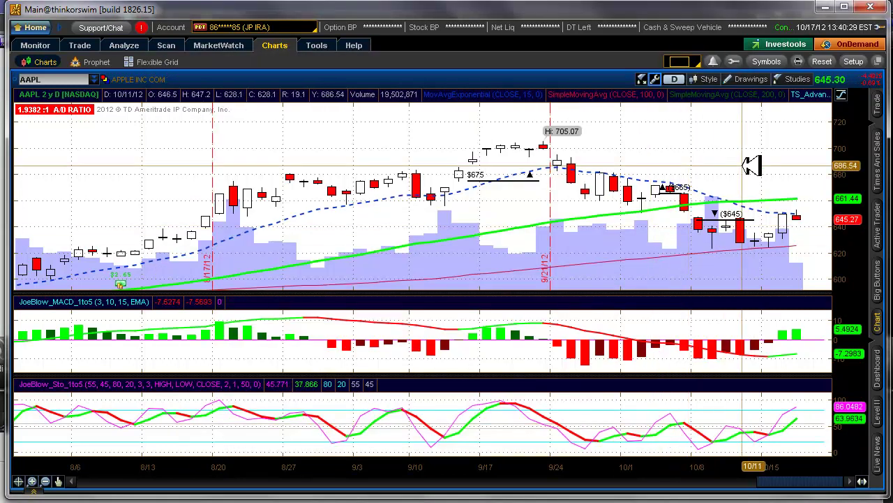
Save the chart style as JoeBlow Charts with the study set included.
left_click(709, 78)
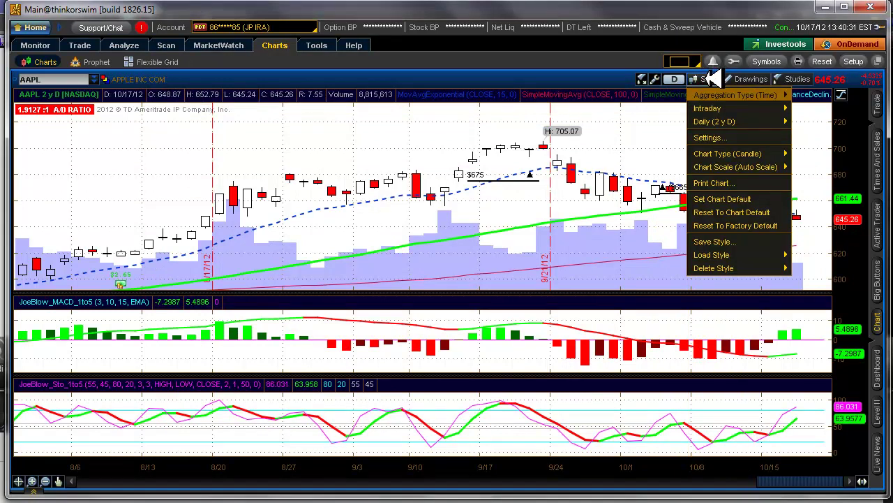
left_click(705, 241)
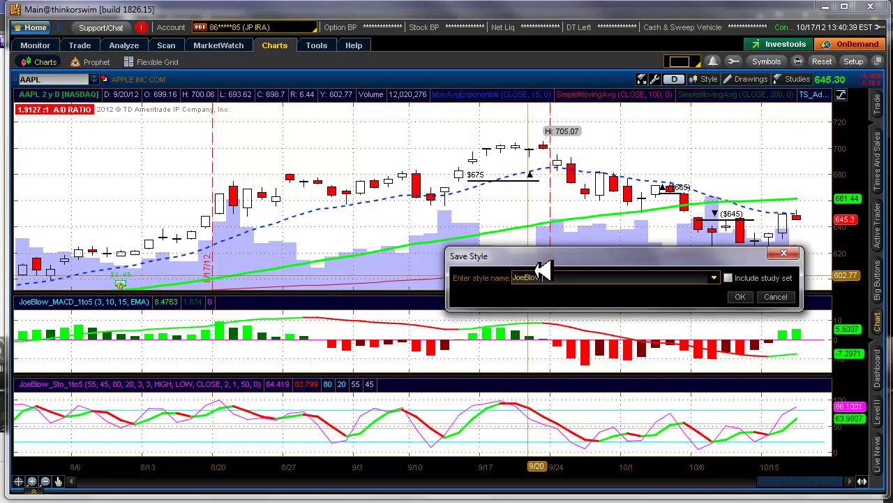
type("s")
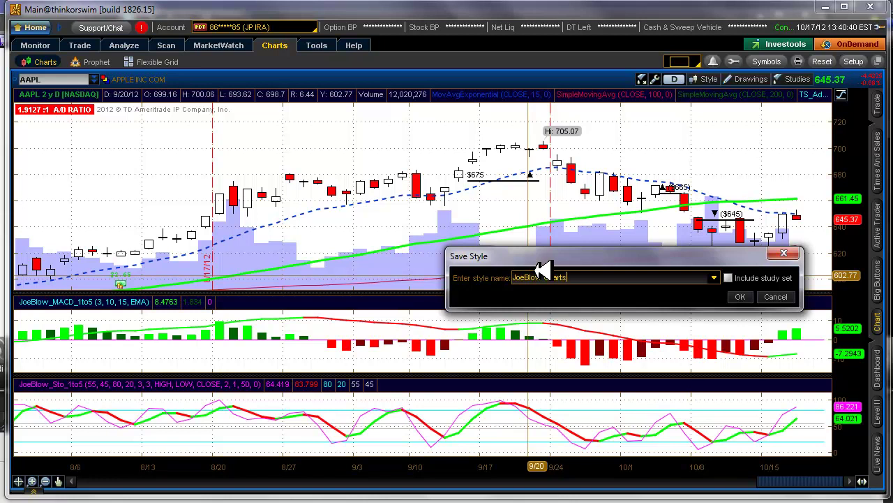
left_click(729, 278)
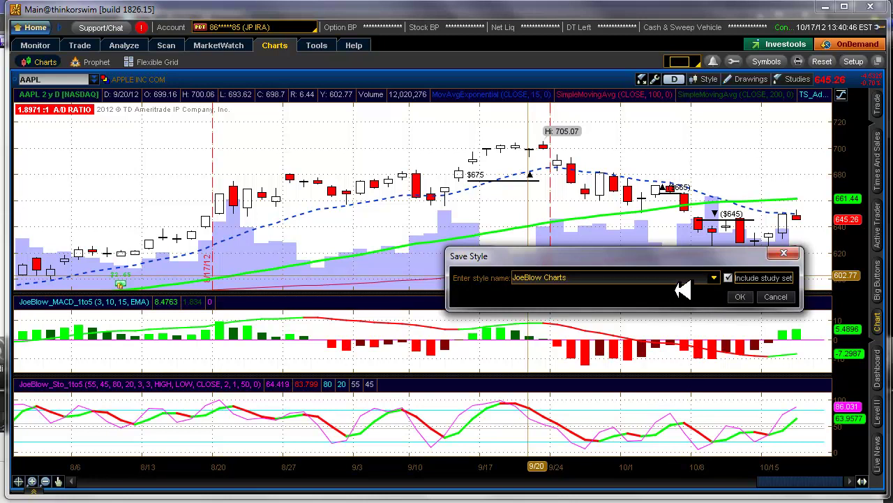
left_click(740, 296)
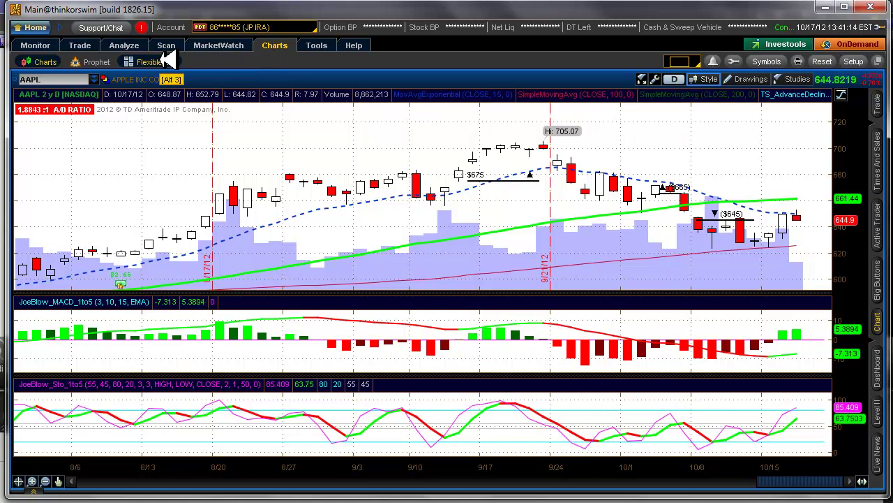
View the Flexible Grid for comparison, and set the regular chart grid to three charts side by side.
left_click(167, 61)
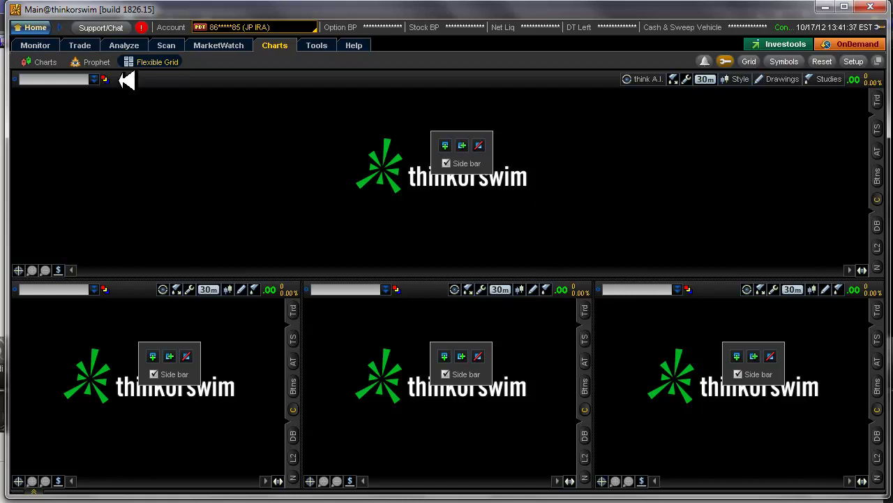
left_click(39, 62)
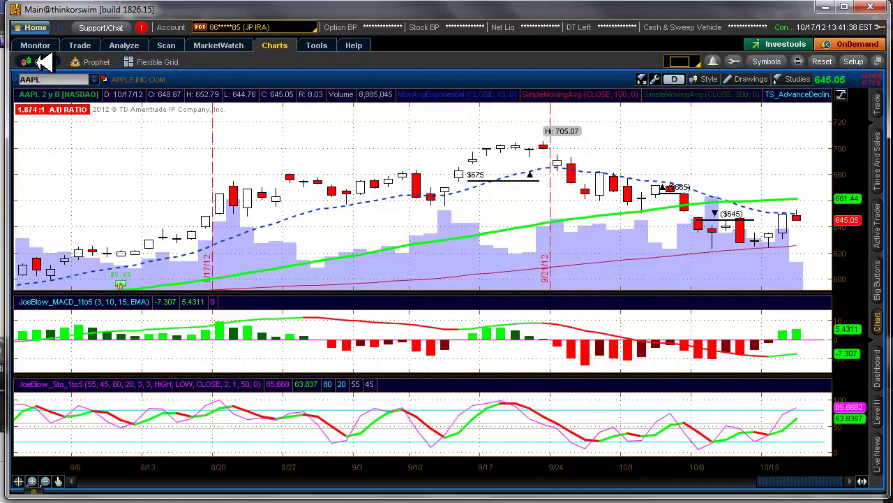
left_click(679, 61)
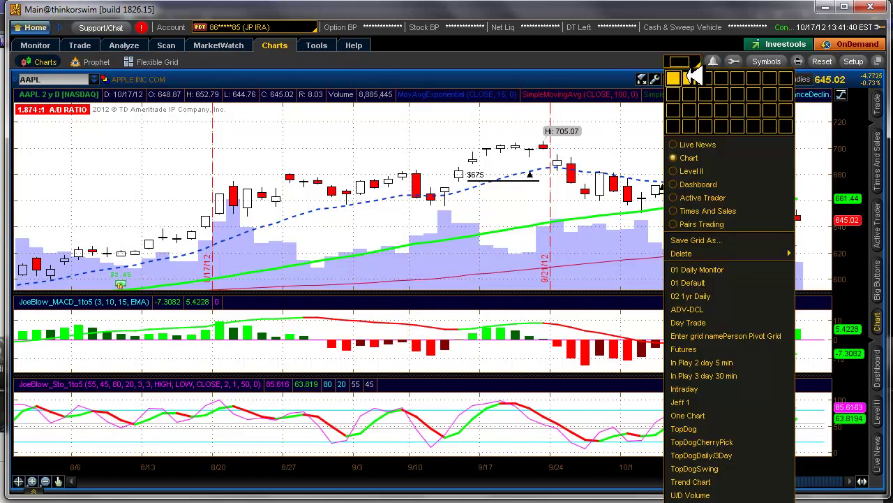
left_click(705, 78)
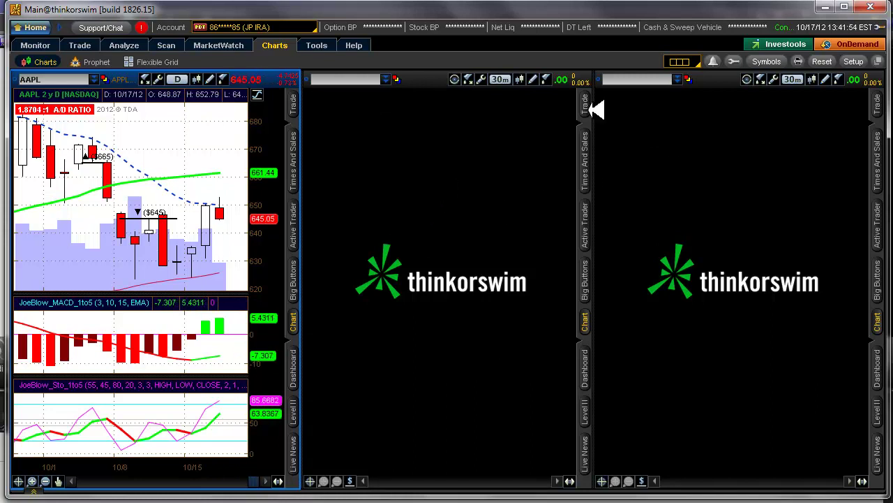
Divide the Flexible Grid's upper row into three side-by-side cells and reduce its lower row to a single cell.
left_click(171, 61)
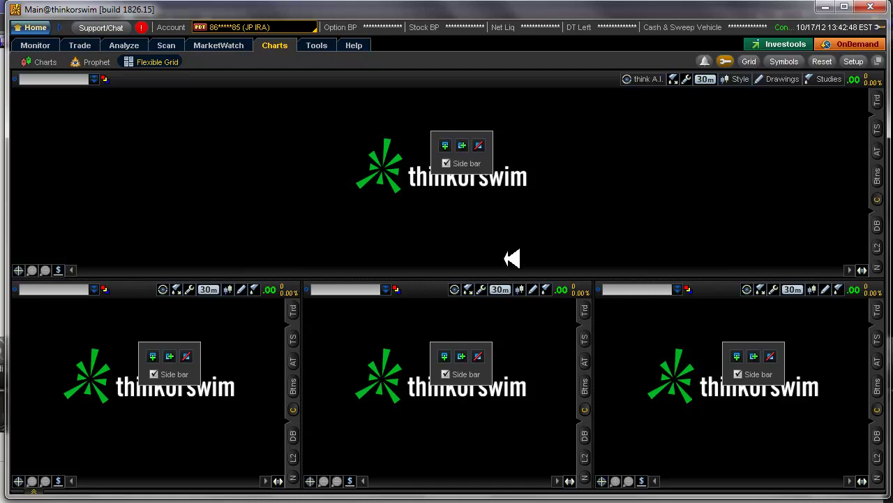
left_click(463, 145)
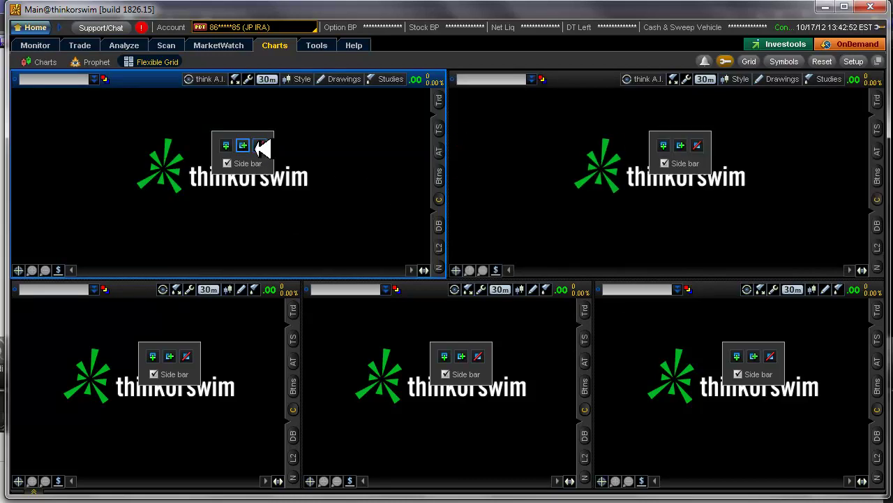
left_click(243, 145)
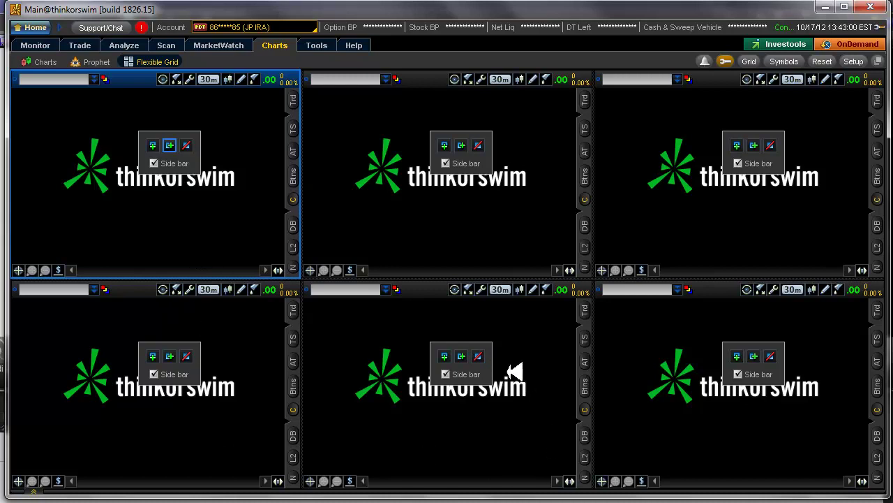
left_click(478, 356)
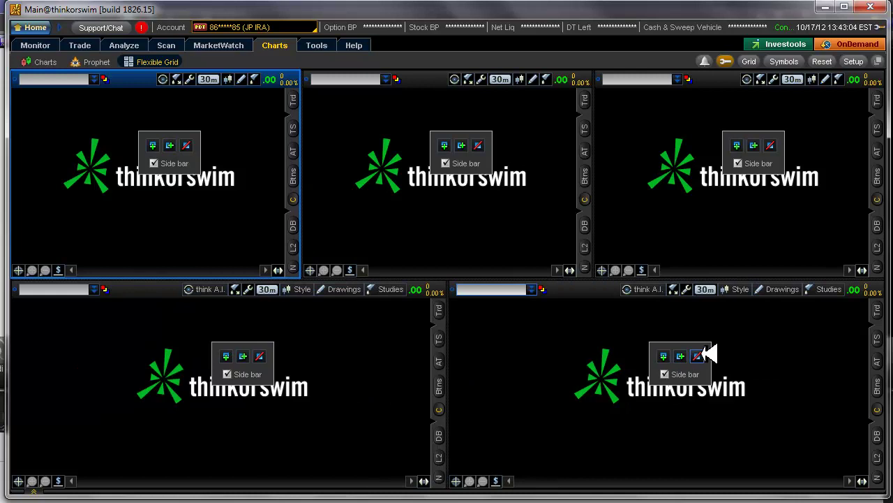
left_click(698, 356)
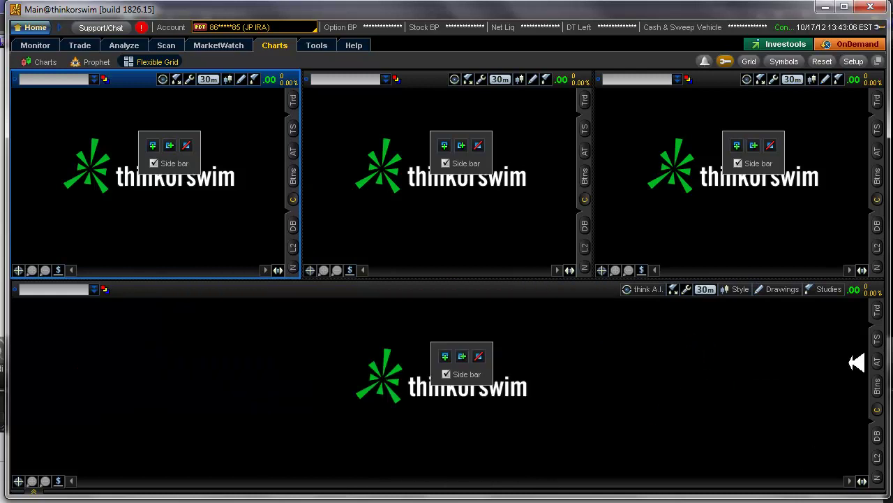
Split the lower row's single cell in two and try adjusting the dividers between the grid cells.
left_click(462, 356)
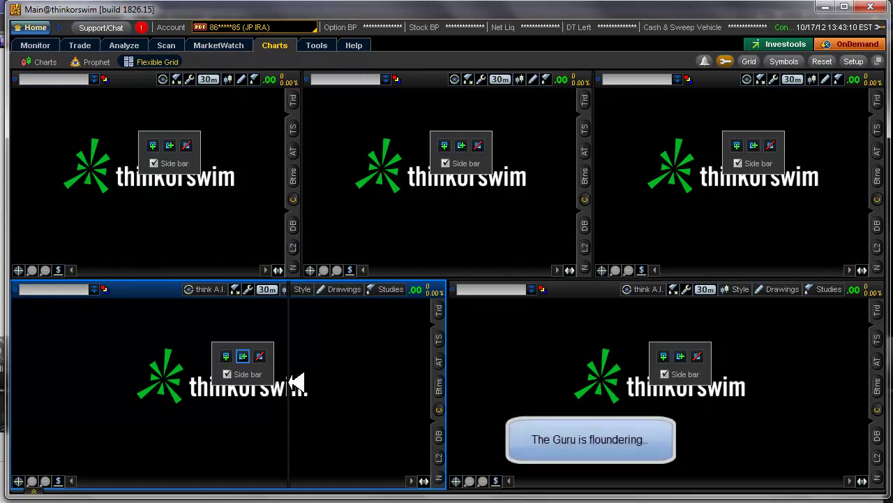
left_click_drag(297, 382, 299, 383)
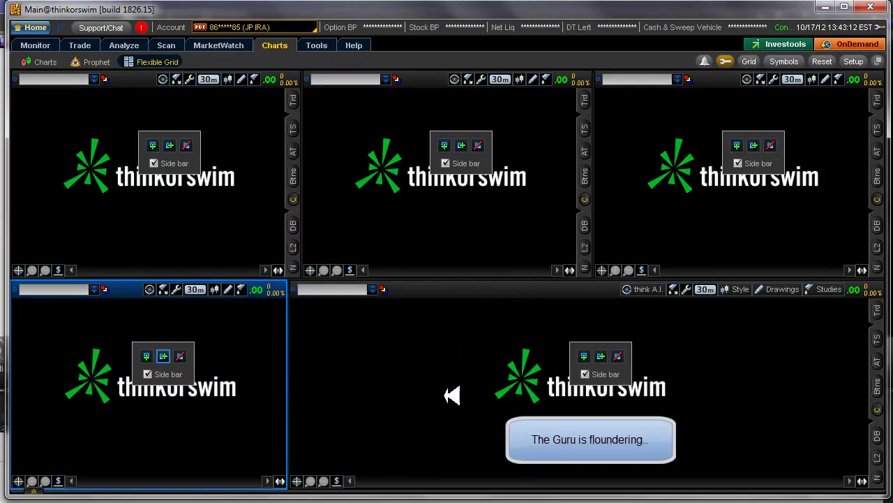
mouse_move(451, 277)
left_mouse_down()
mouse_move(456, 321)
mouse_move(454, 275)
left_mouse_up()
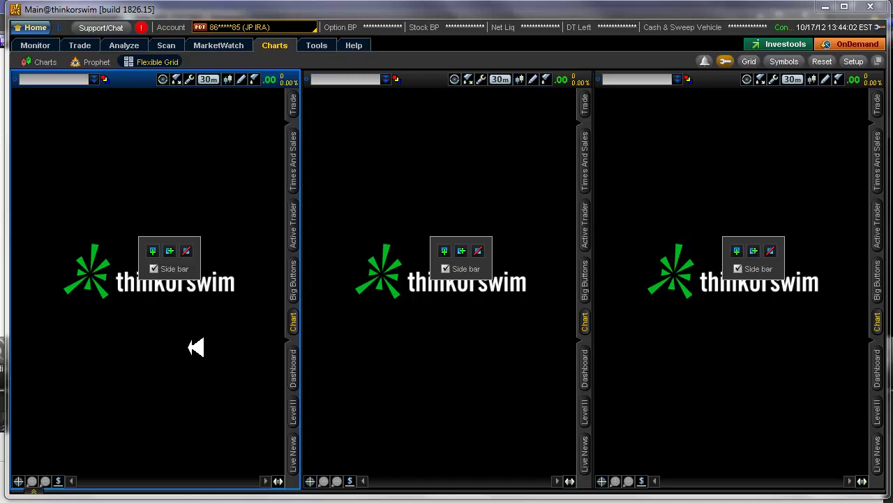
Split the first column into two stacked cells and show live news in a shorter lower cell.
left_click(152, 250)
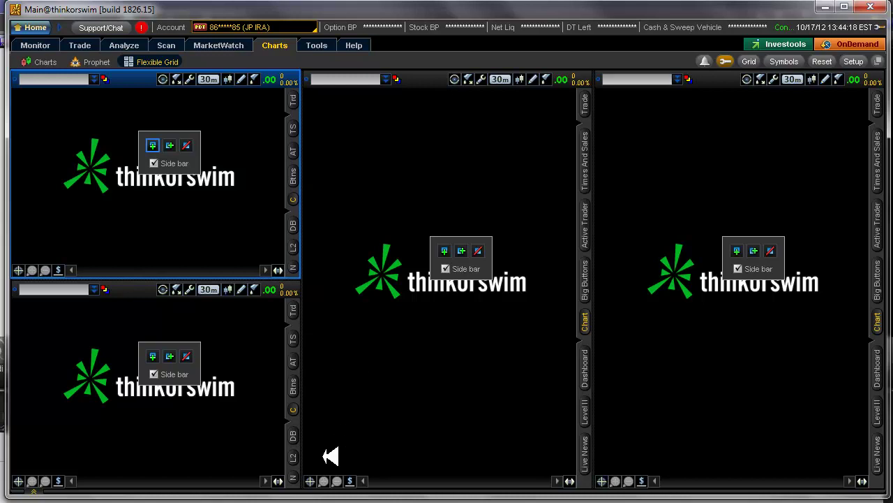
left_click(294, 477)
left_click(294, 410)
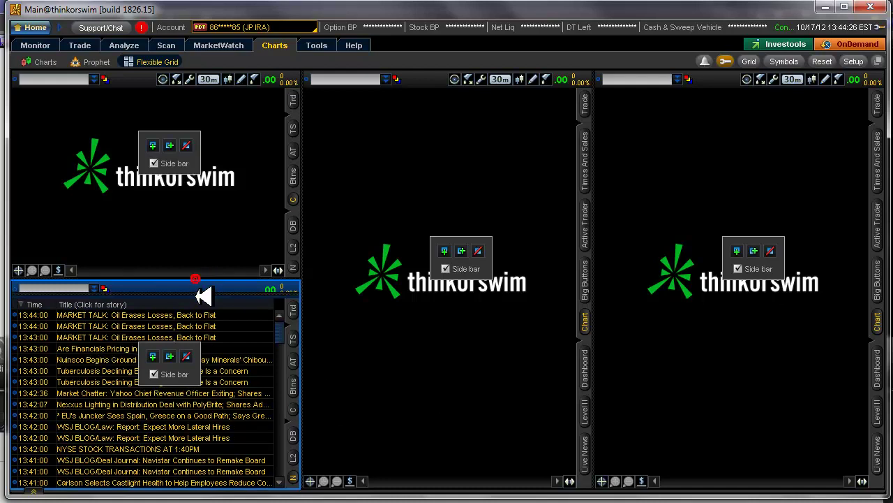
mouse_move(210, 407)
left_mouse_down()
mouse_move(201, 411)
mouse_move(199, 395)
left_mouse_up()
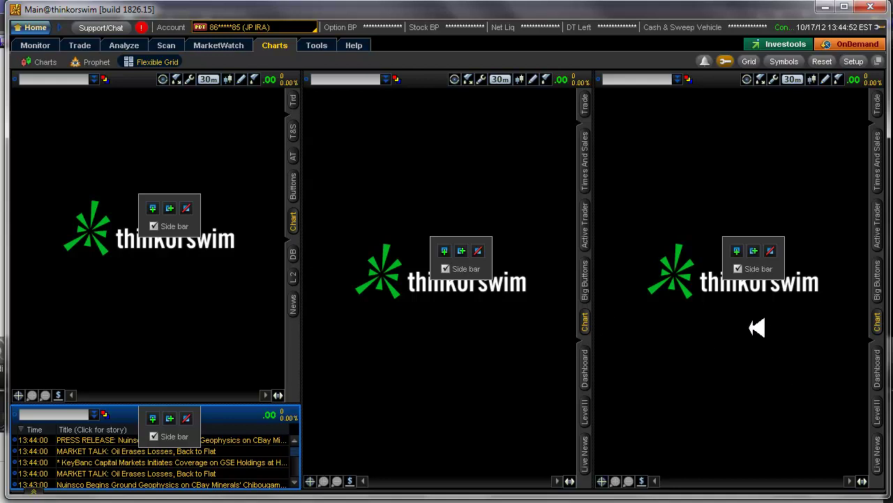
Hide the side bar in all four grid cells and leave the grid editing controls switched off.
left_click(738, 268)
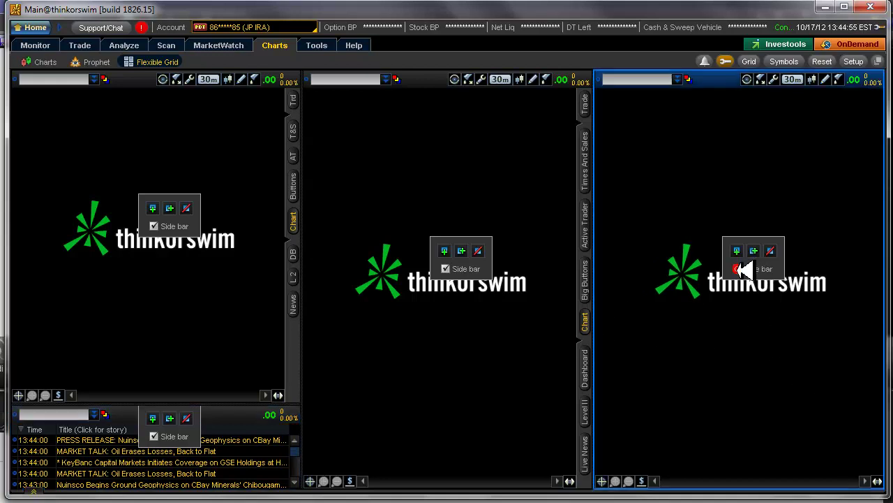
left_click(445, 268)
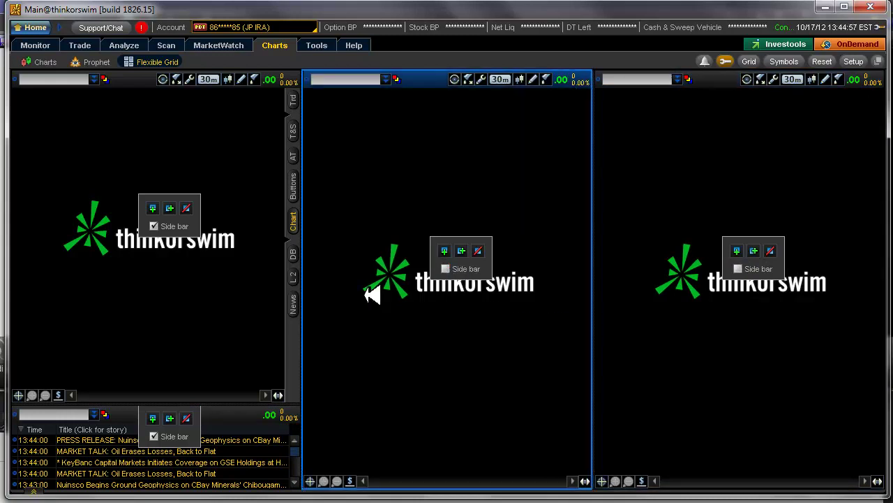
left_click(154, 226)
left_click(155, 436)
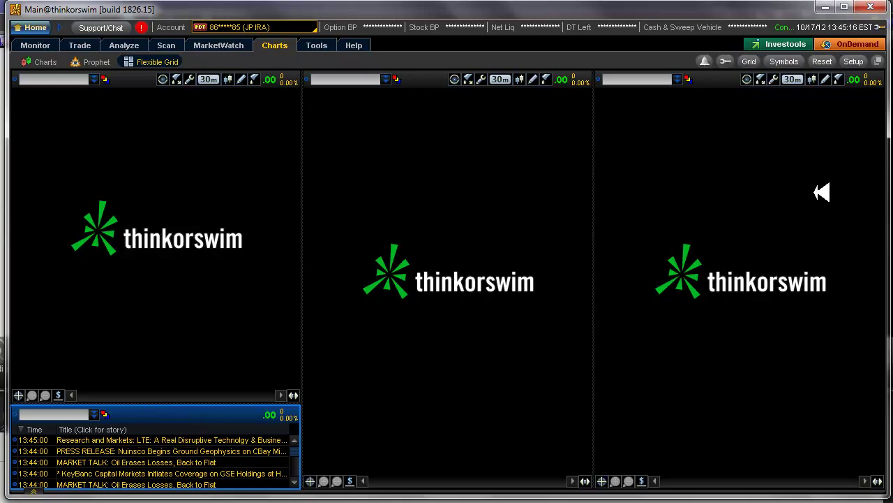
left_click(724, 61)
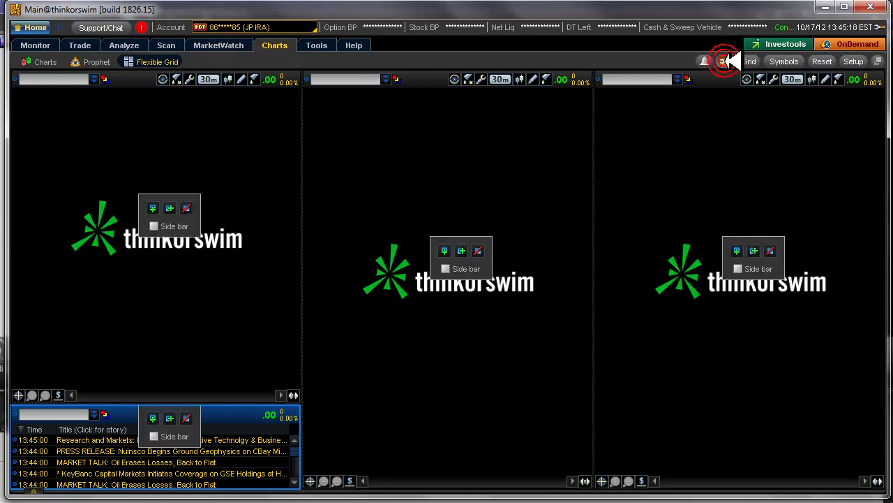
left_click(726, 61)
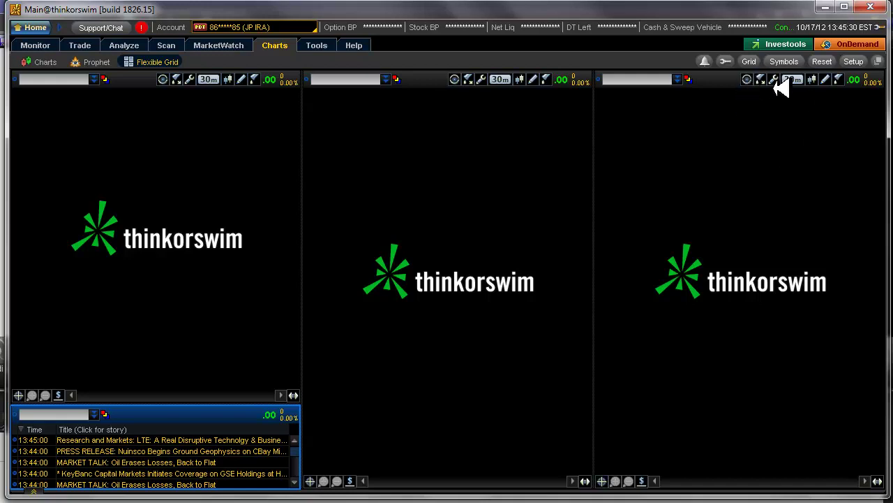
Load the saved style JoeBlow Charts in the third column's chart and display the symbol AAPL there.
left_click(822, 77)
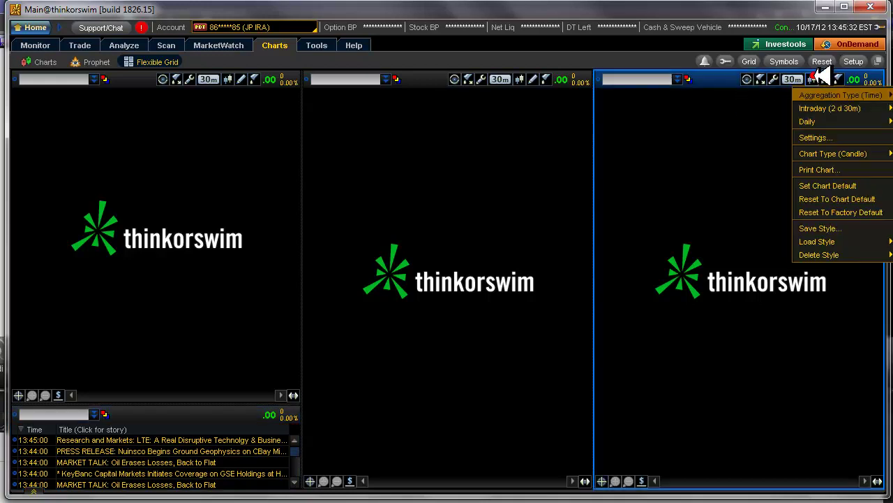
mouse_move(828, 241)
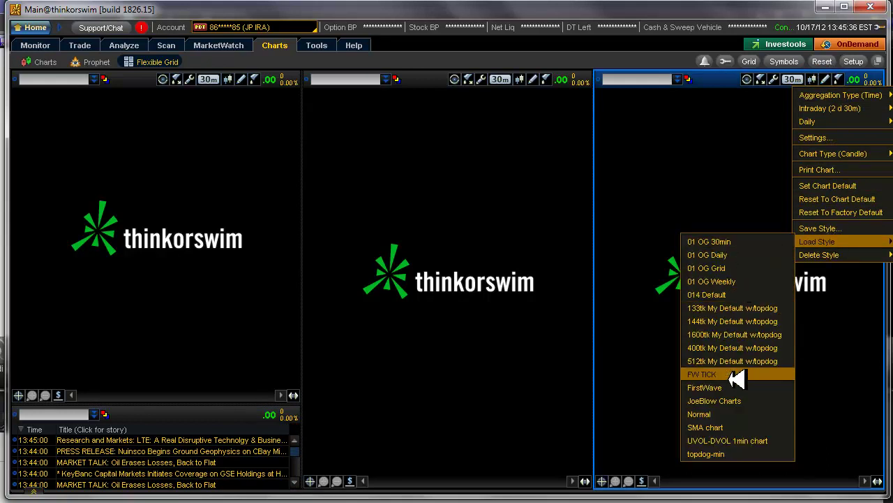
left_click(745, 400)
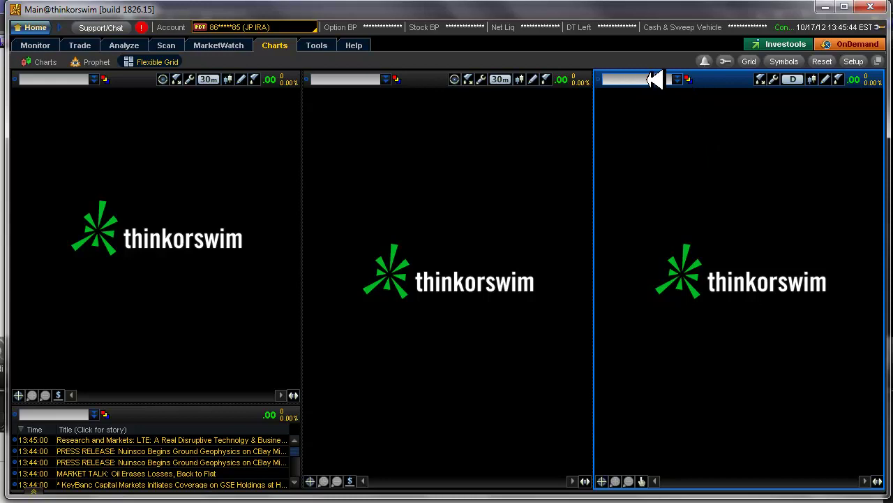
key("Return")
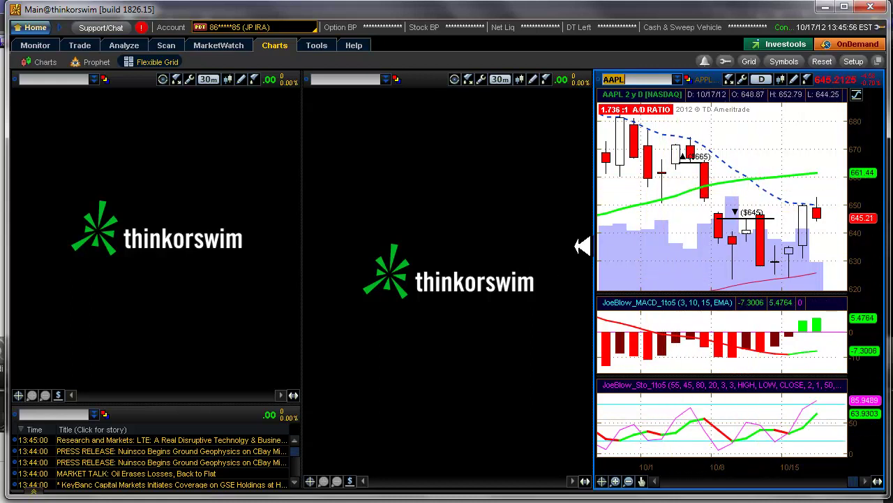
left_click(765, 78)
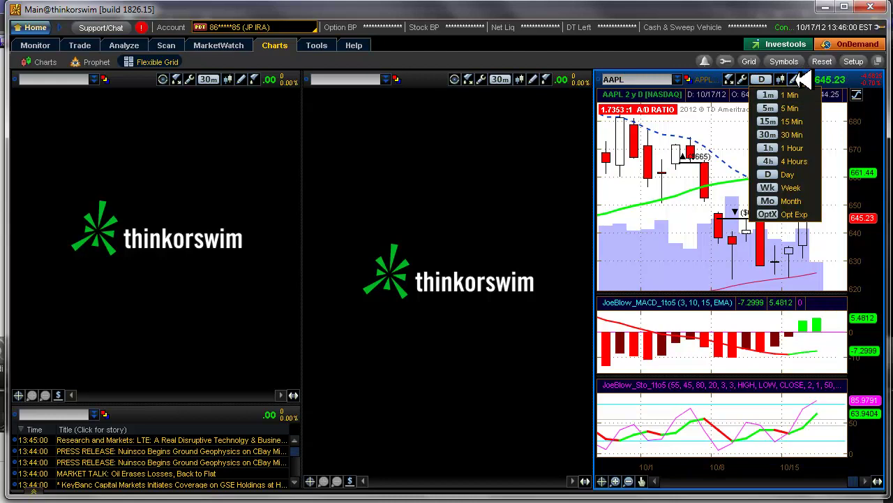
mouse_move(800, 79)
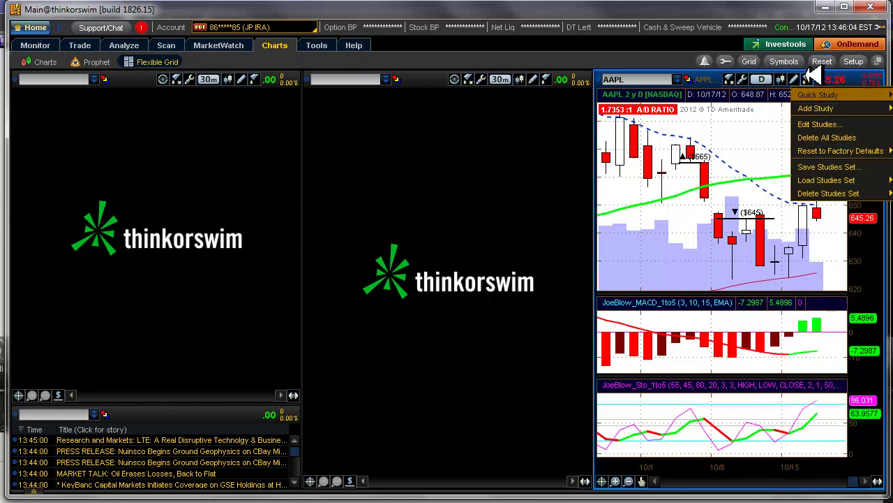
mouse_move(817, 96)
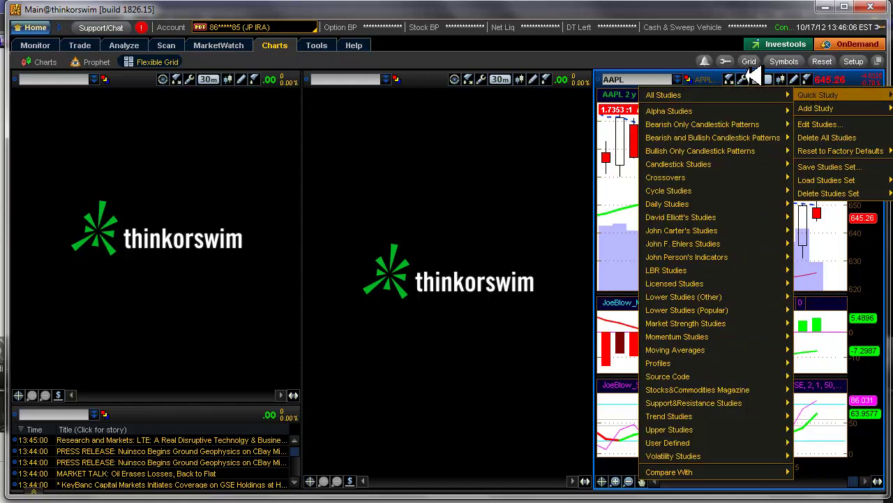
left_click(806, 78)
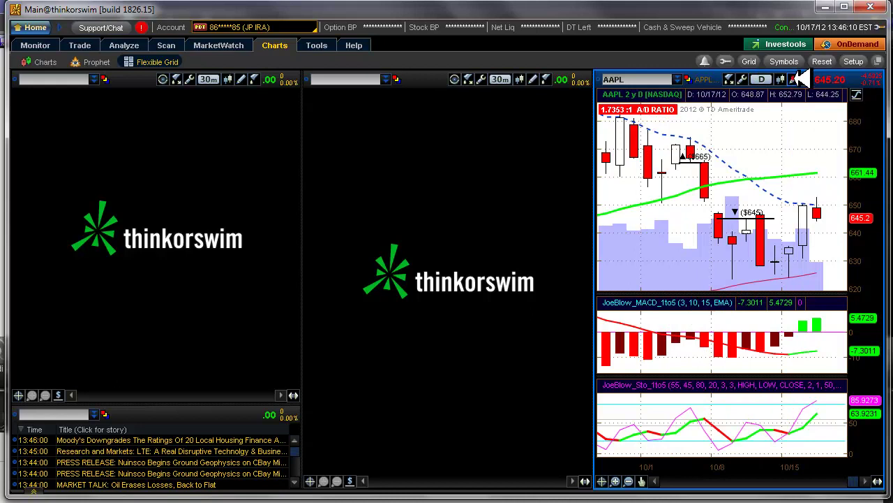
left_click(796, 78)
Set the third column's AAPL chart to an intraday range of 30 days with 1-hour bars.
left_click(785, 78)
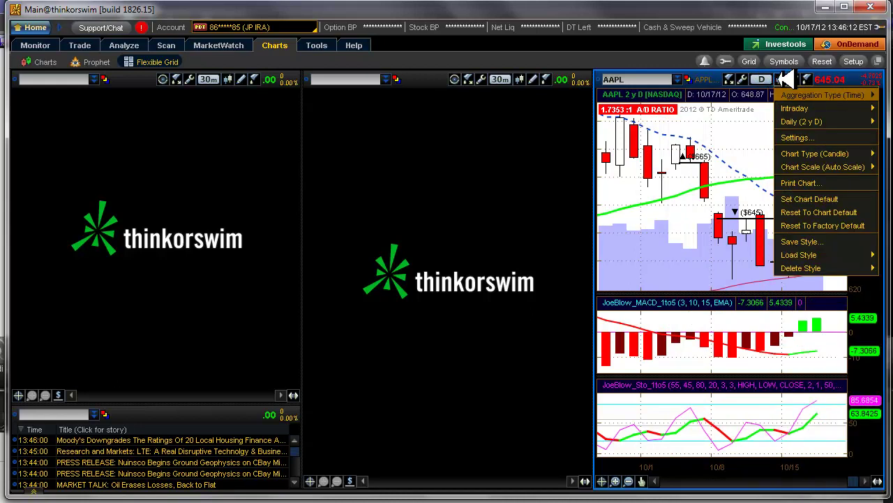
mouse_move(800, 107)
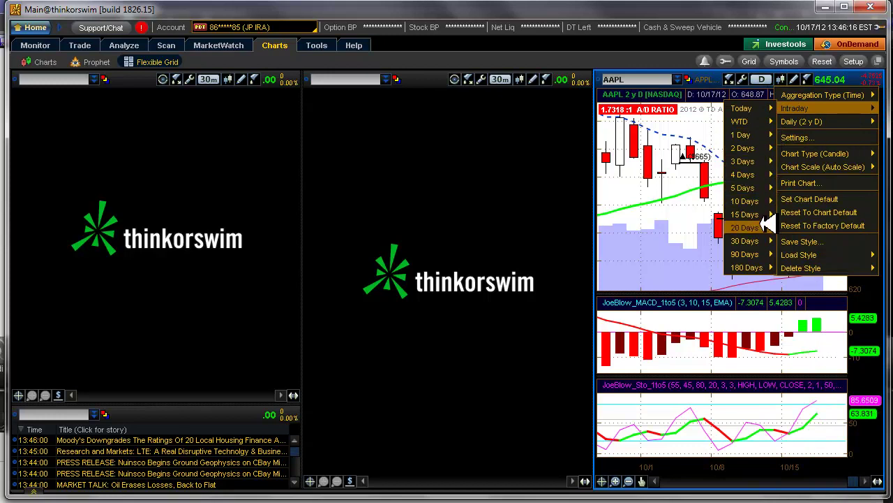
mouse_move(767, 227)
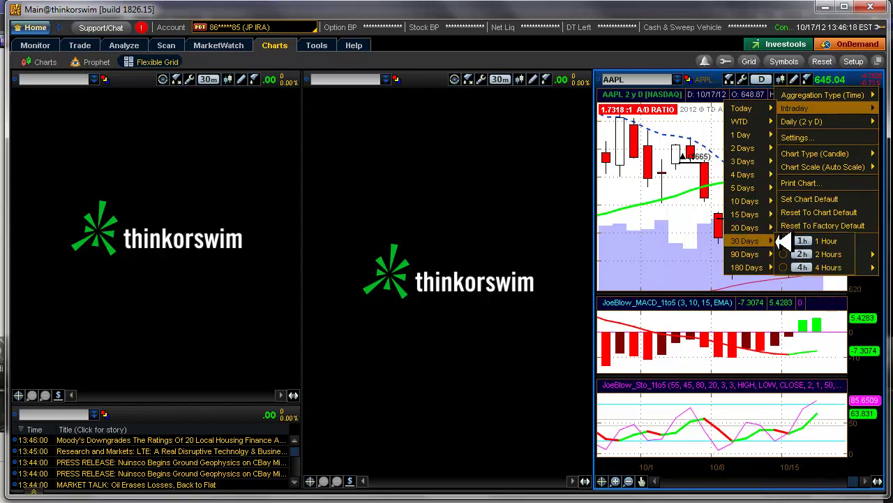
left_click(813, 240)
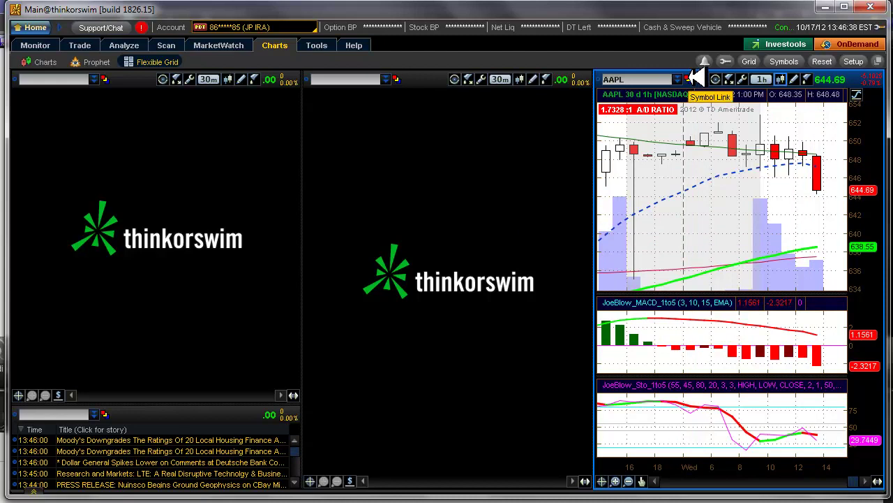
Assign the Red symbol link to the charts in all three columns.
left_click(689, 78)
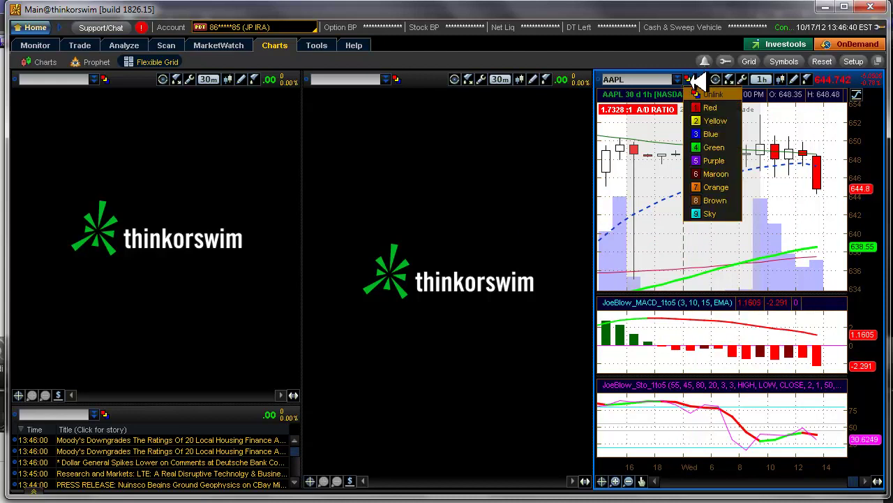
left_click(719, 106)
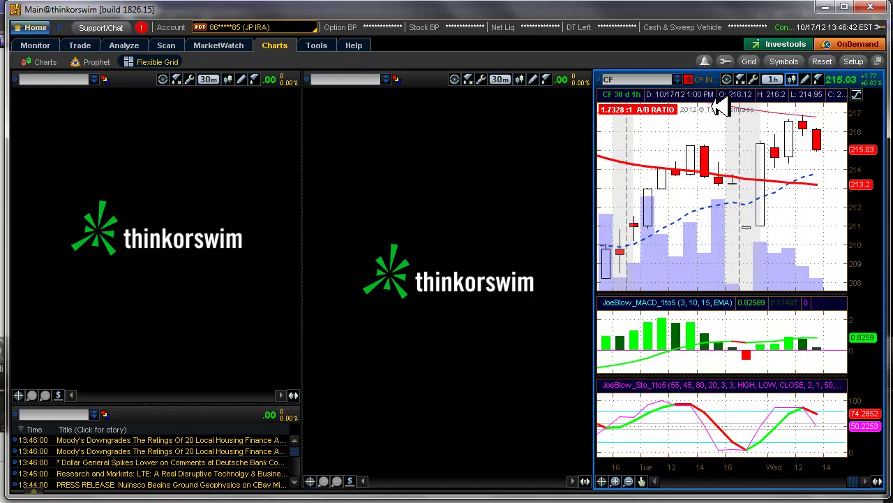
left_click(402, 78)
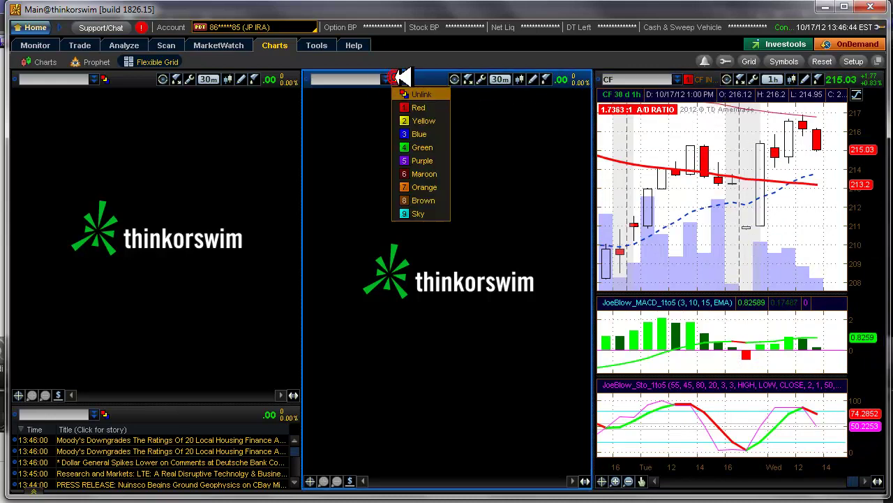
left_click(412, 105)
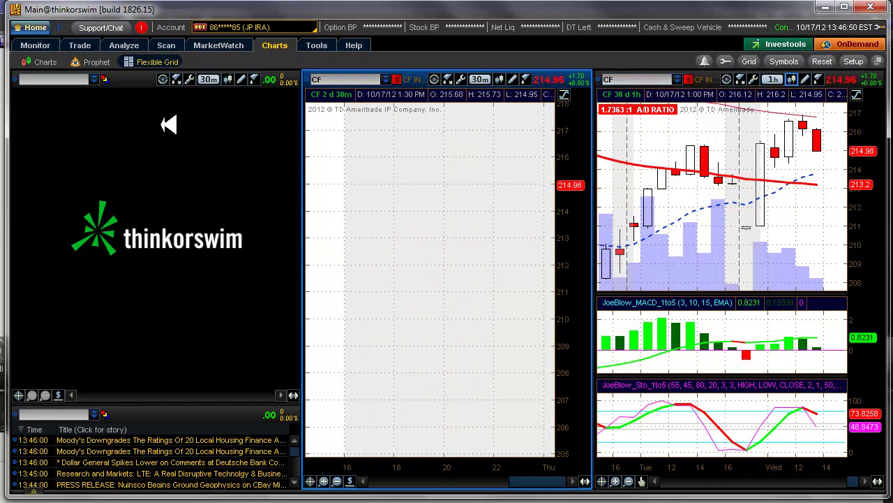
left_click(104, 79)
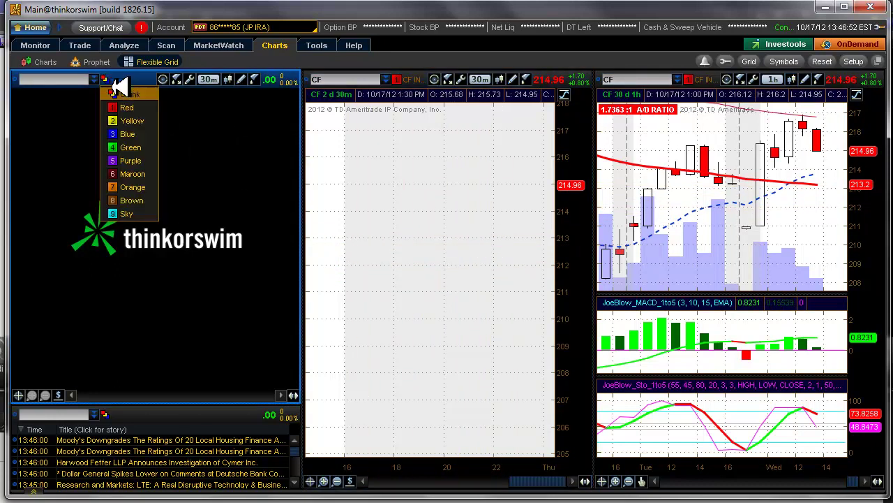
left_click(129, 107)
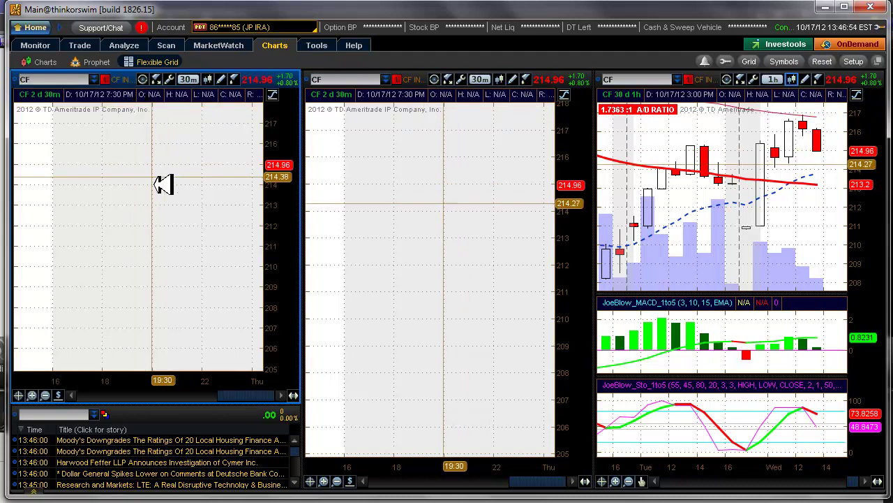
Change the symbol of the red-linked charts to AAPL.
left_click(645, 77)
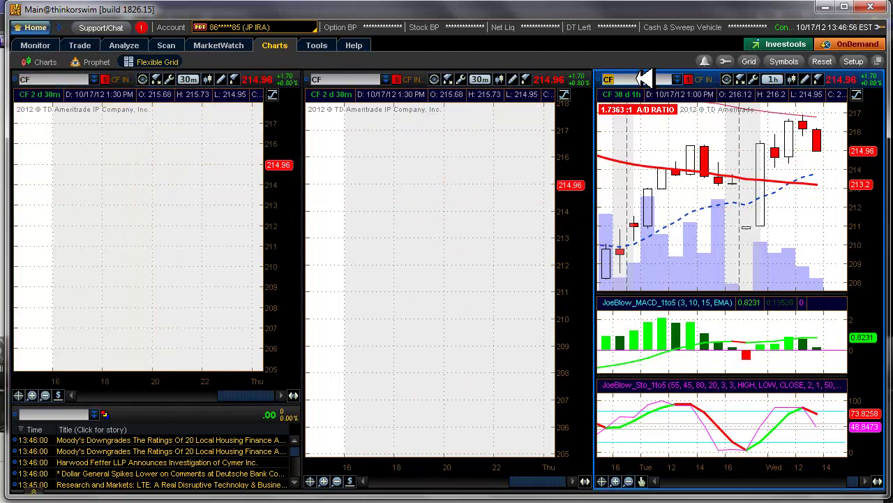
type("AAPL")
key("Return")
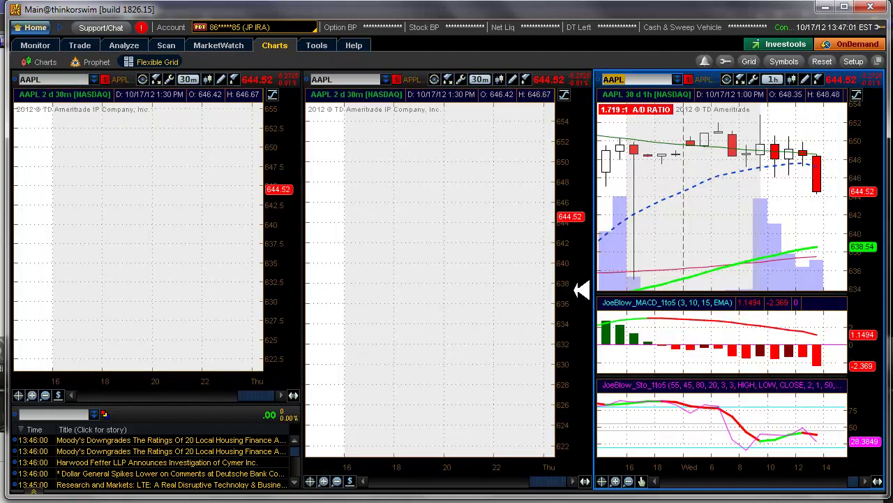
Set the middle chart to a daily range of 2 years with Day bars and select Auto Scale for its price axis.
left_click(497, 78)
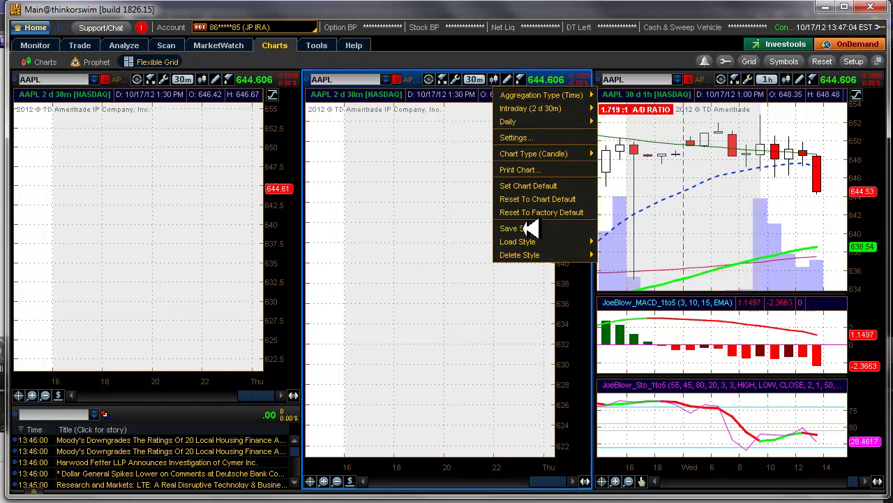
mouse_move(536, 112)
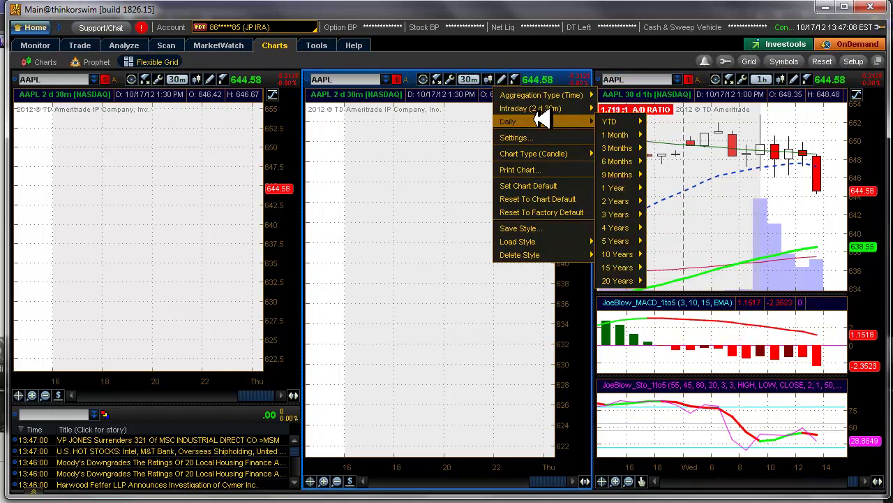
mouse_move(628, 200)
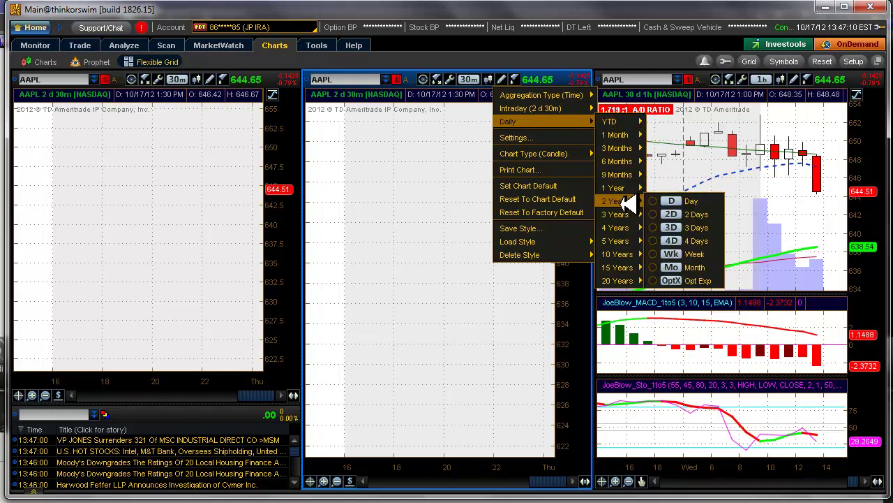
left_click(672, 201)
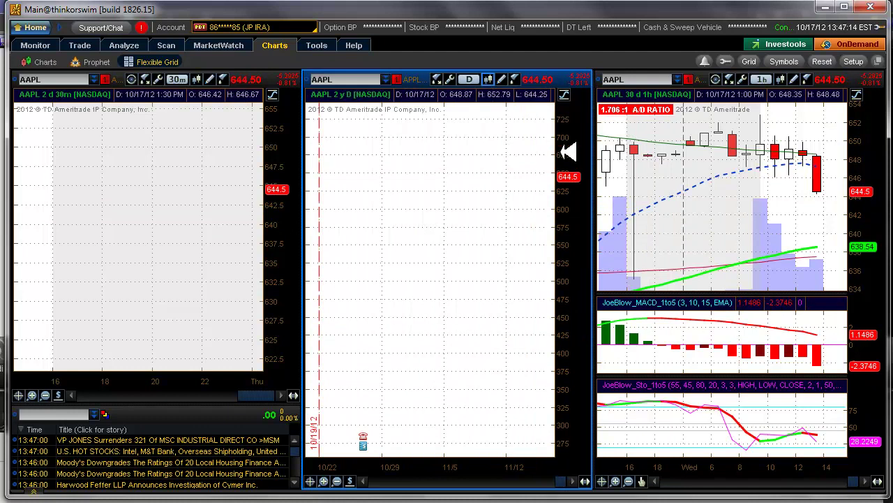
left_click(564, 95)
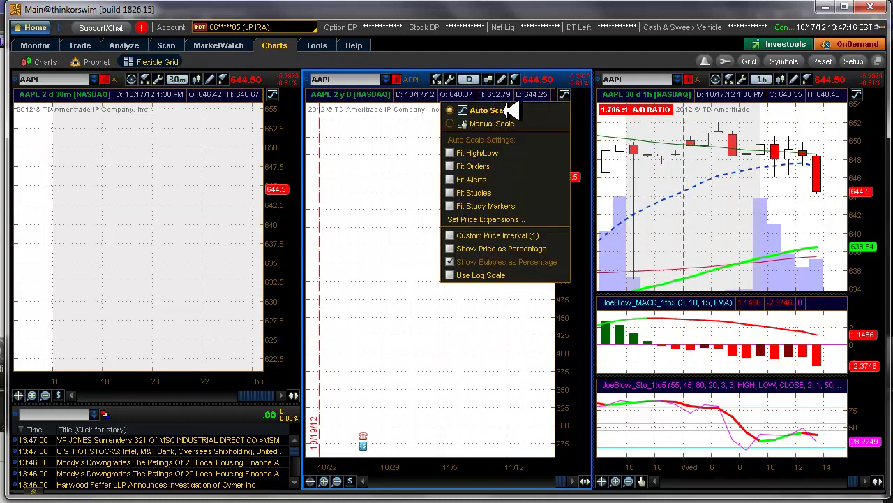
left_click(513, 112)
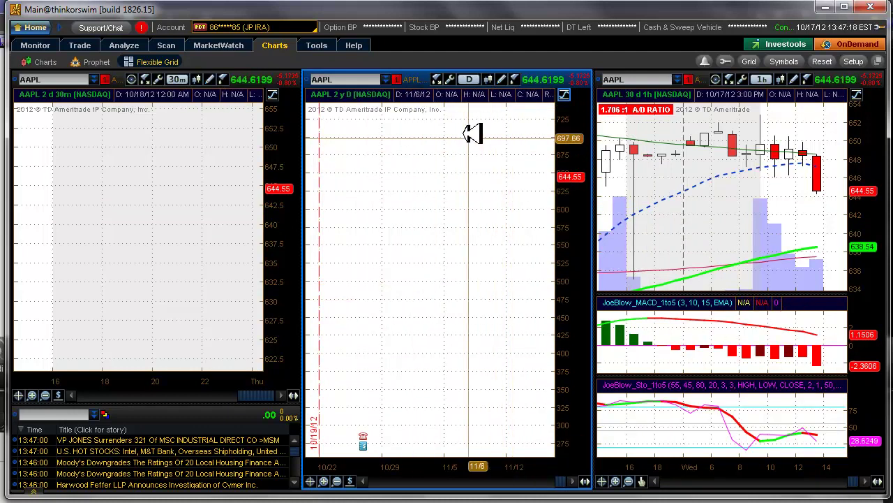
Load the saved style JoeBlow Charts in the middle chart.
left_click(493, 76)
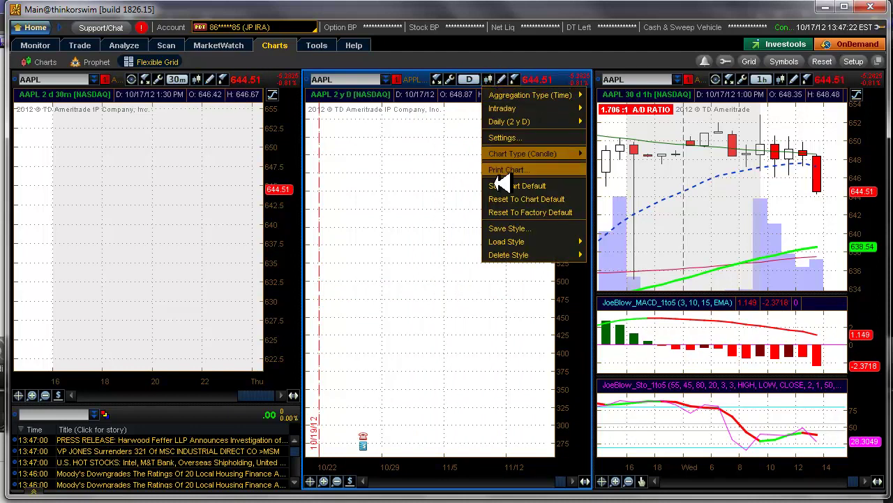
mouse_move(520, 242)
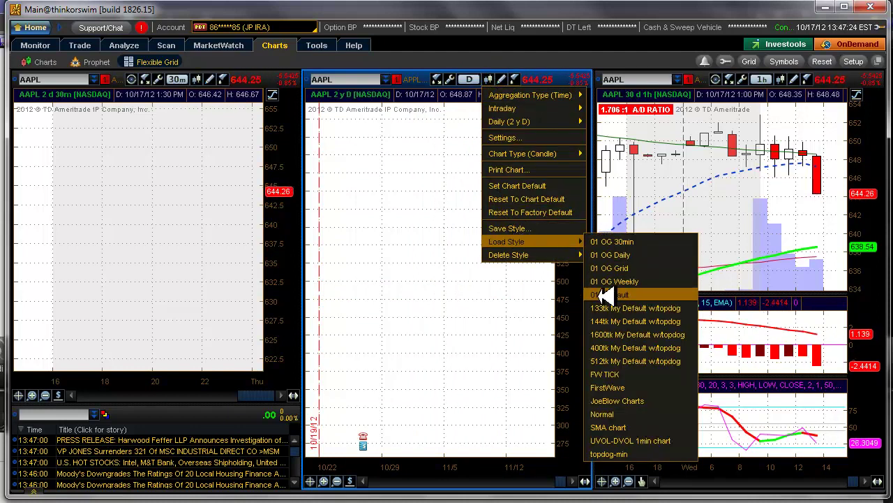
left_click(628, 399)
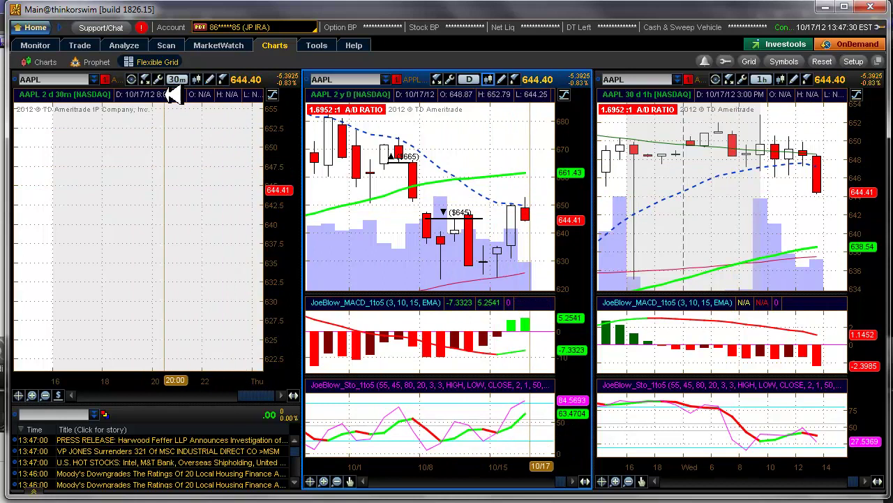
Load the saved style JoeBlow Charts in the first column's chart above the live news.
left_click(198, 78)
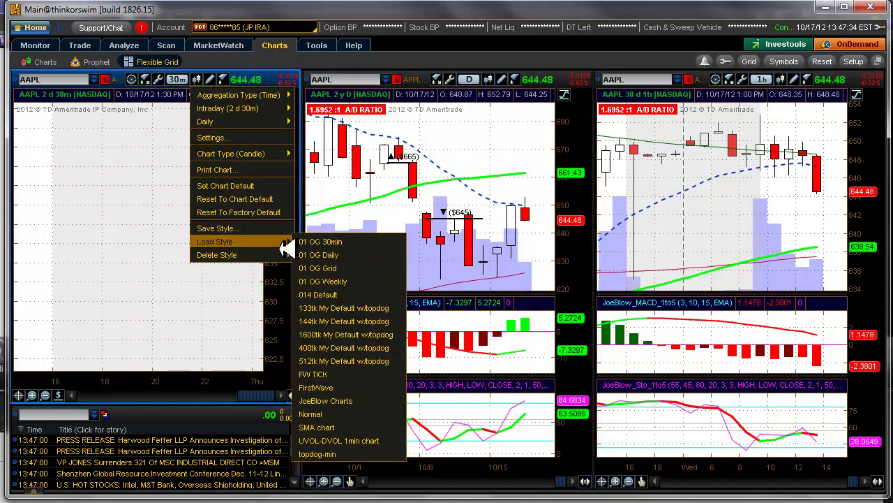
mouse_move(251, 241)
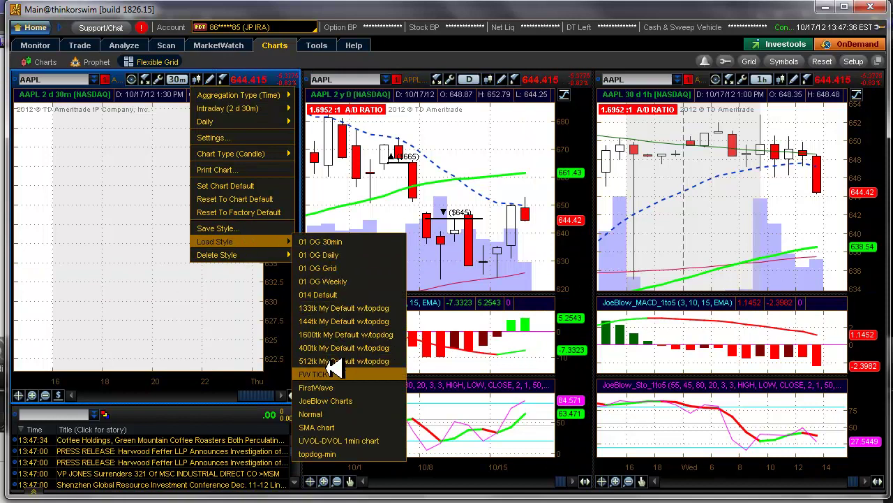
left_click(328, 400)
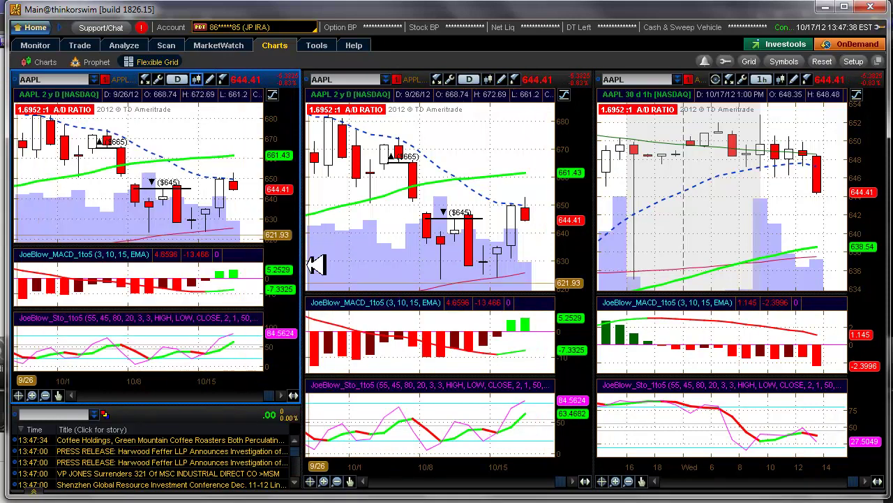
Set the first column's chart to a daily range of 5 years with Week bars.
left_click(200, 79)
mouse_move(208, 121)
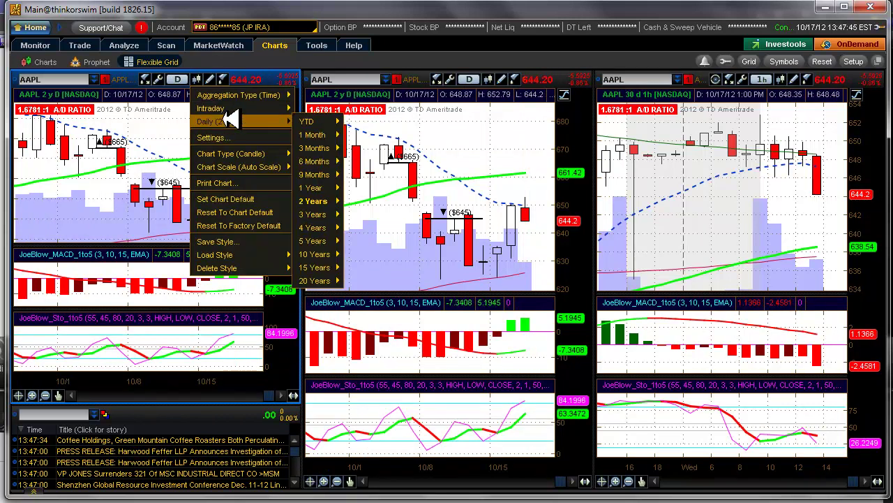
mouse_move(323, 241)
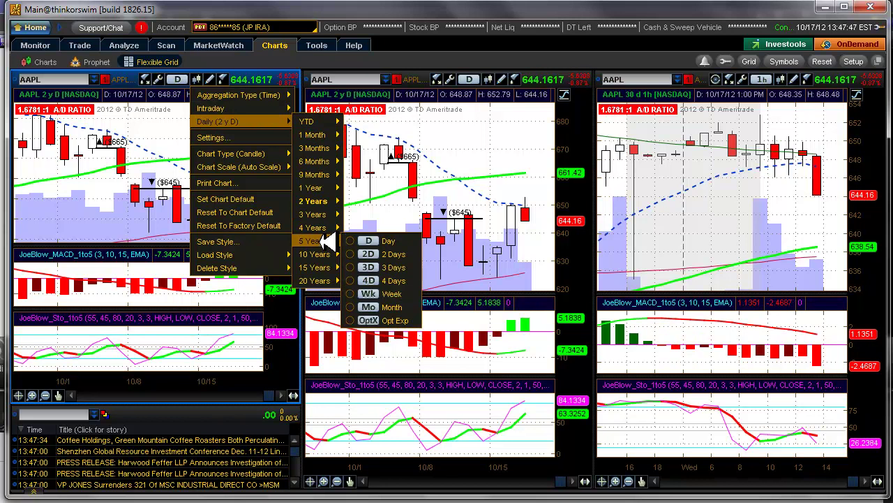
left_click(394, 293)
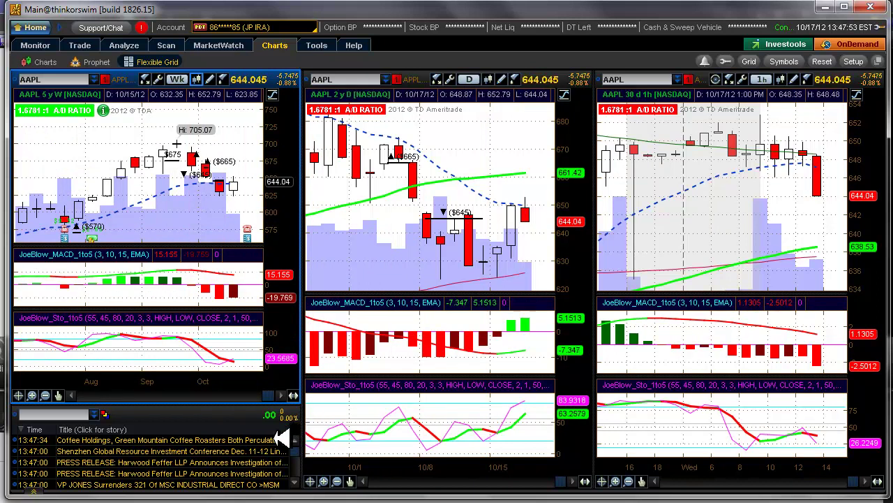
Assign the Red symbol link to the live news panel and change the symbol of the red-linked group to BIDU.
left_click(105, 413)
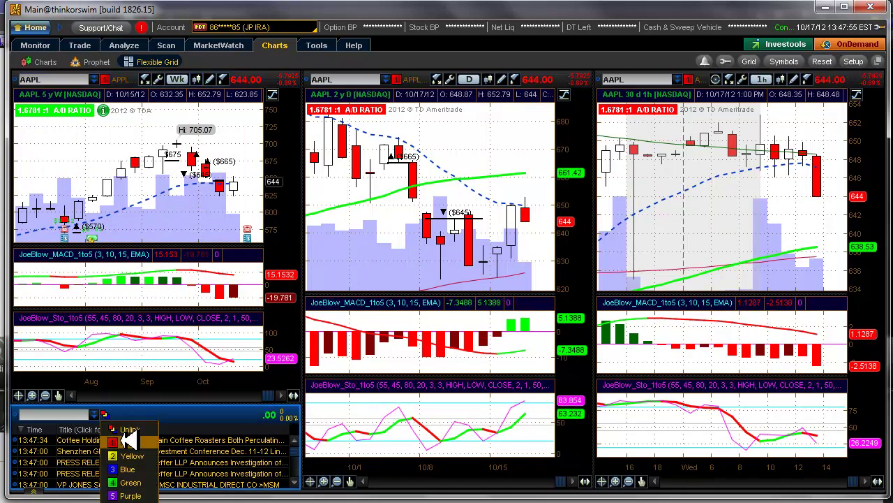
left_click(126, 440)
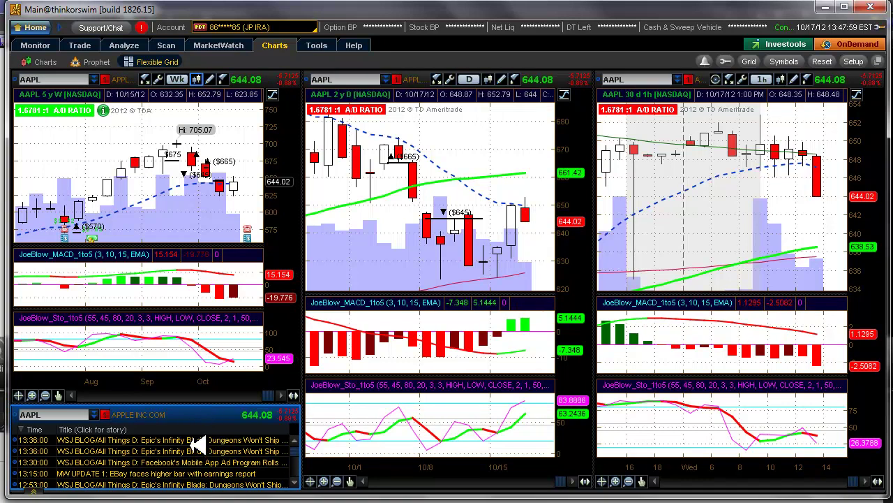
left_click(70, 79)
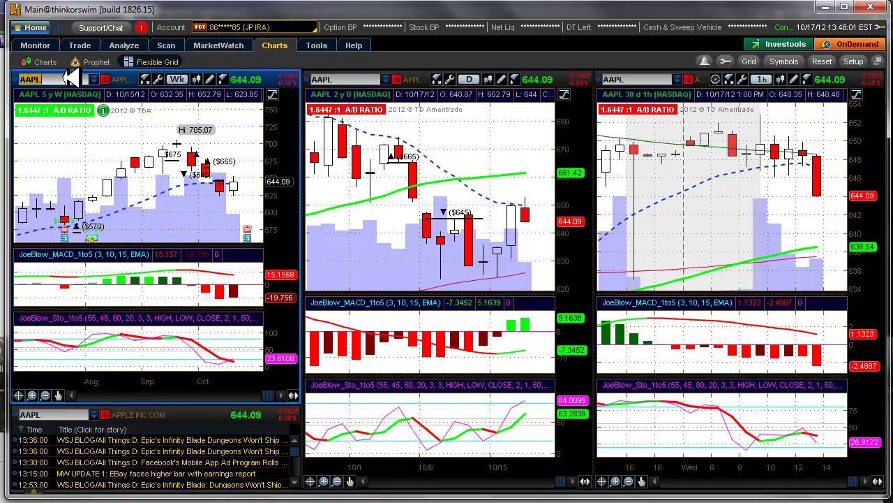
type("BIDU")
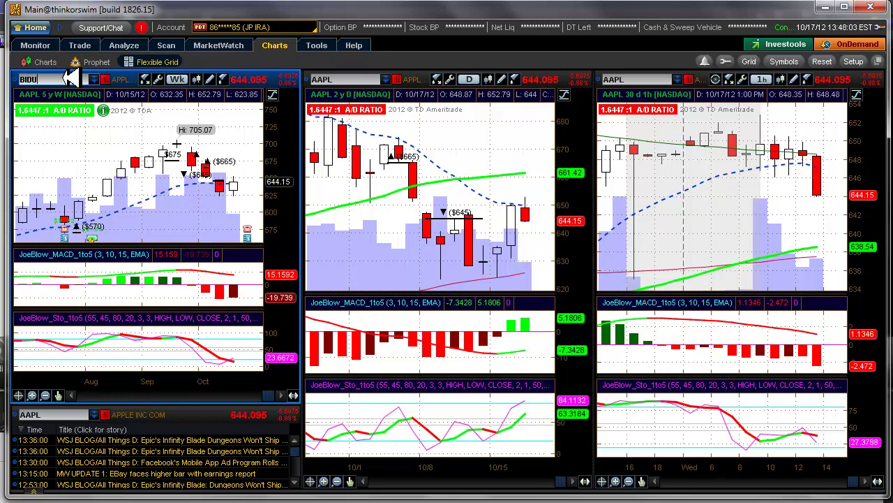
key("Return")
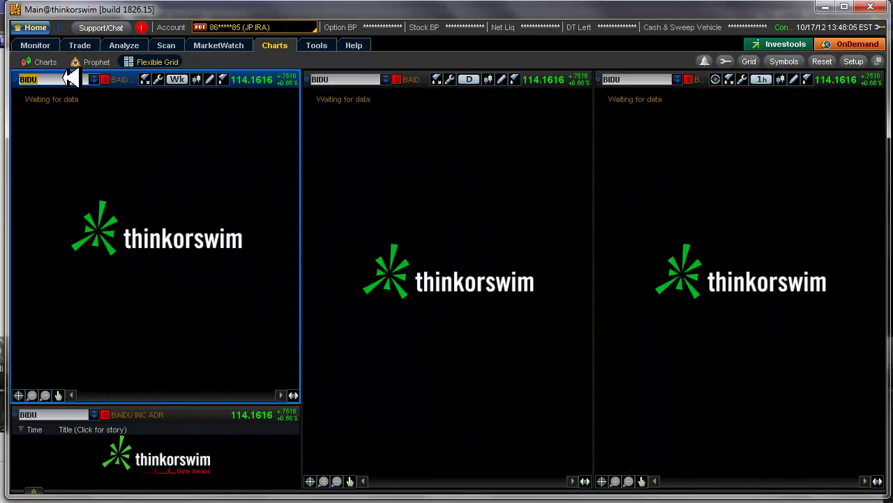